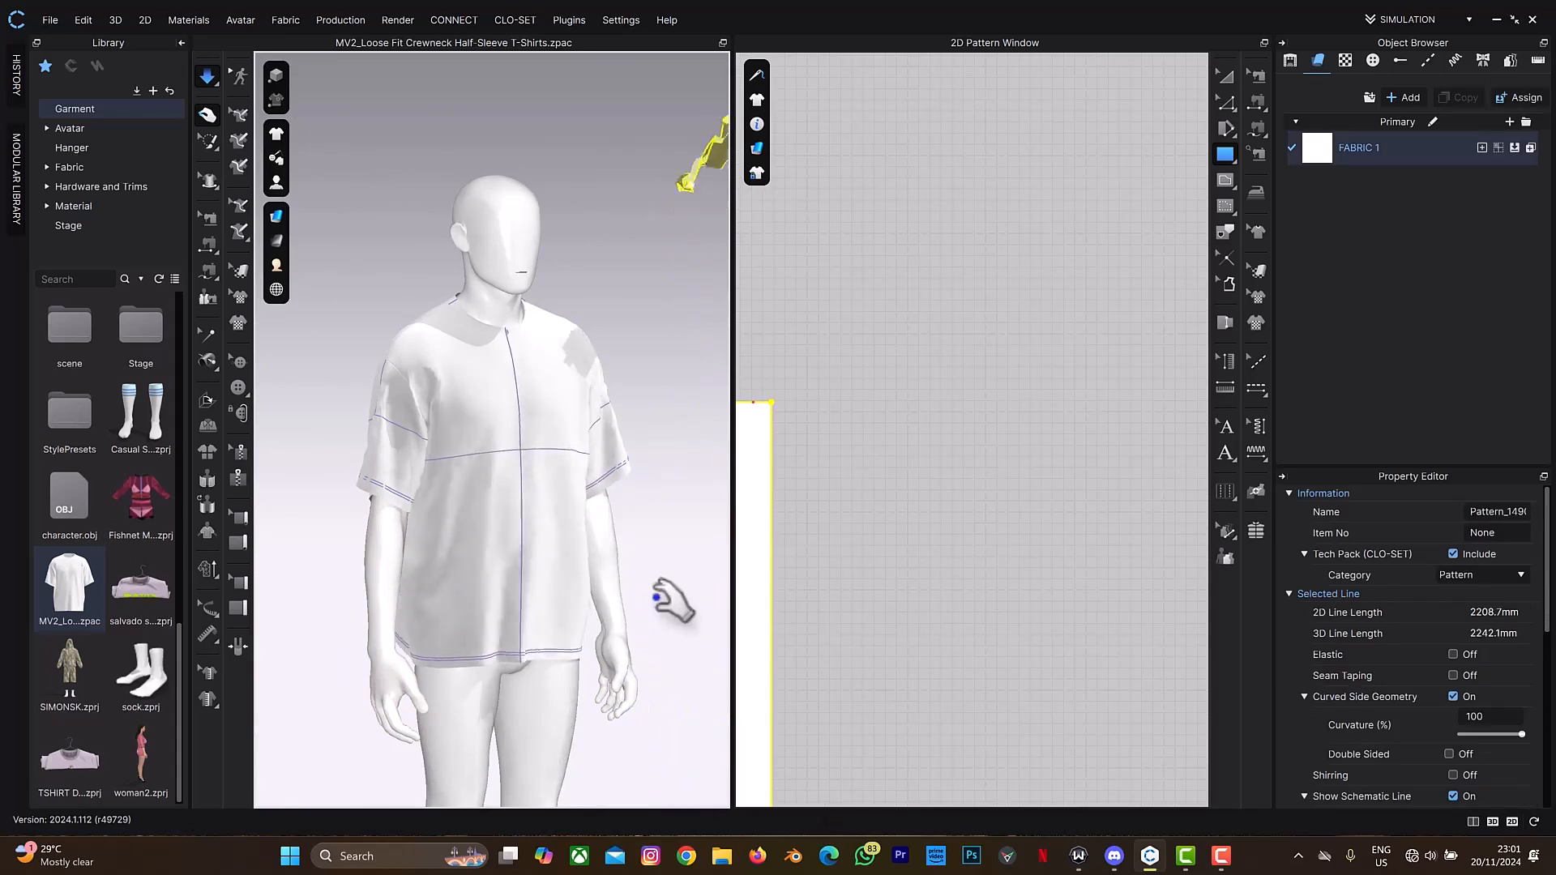
Run the simulation and wrap the strip behind the avatar's neck and over the right shoulder onto the shirt front
{"action": "right_click", "coordinate": [365, 292]}
{"action": "key", "text": "space"}
{"action": "right_click_drag", "start_coordinate": [364, 324], "coordinate": [527, 430]}
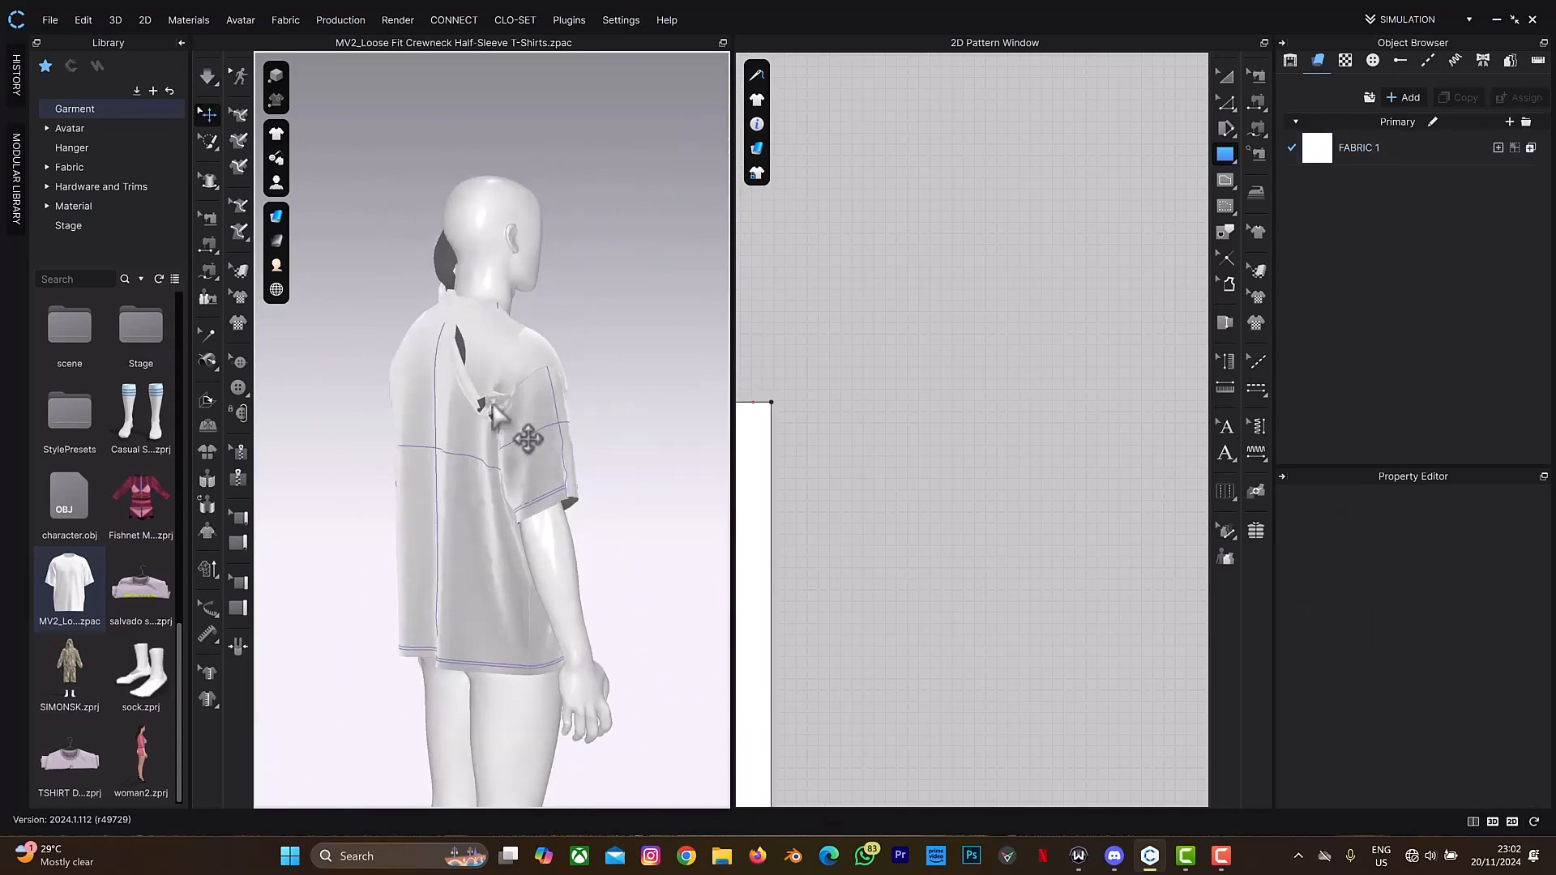
{"action": "left_click", "coordinate": [479, 479]}
{"action": "key", "text": "space"}
{"action": "left_click_drag", "start_coordinate": [454, 454], "coordinate": [624, 298]}
{"action": "right_click_drag", "start_coordinate": [624, 298], "coordinate": [486, 324]}
{"action": "left_click_drag", "start_coordinate": [487, 324], "coordinate": [454, 503]}
Pull the strip's other end over the avatar's left shoulder onto the chest and stop the simulation
{"action": "right_click_drag", "start_coordinate": [545, 618], "coordinate": [597, 284]}
{"action": "left_click_drag", "start_coordinate": [467, 381], "coordinate": [566, 327]}
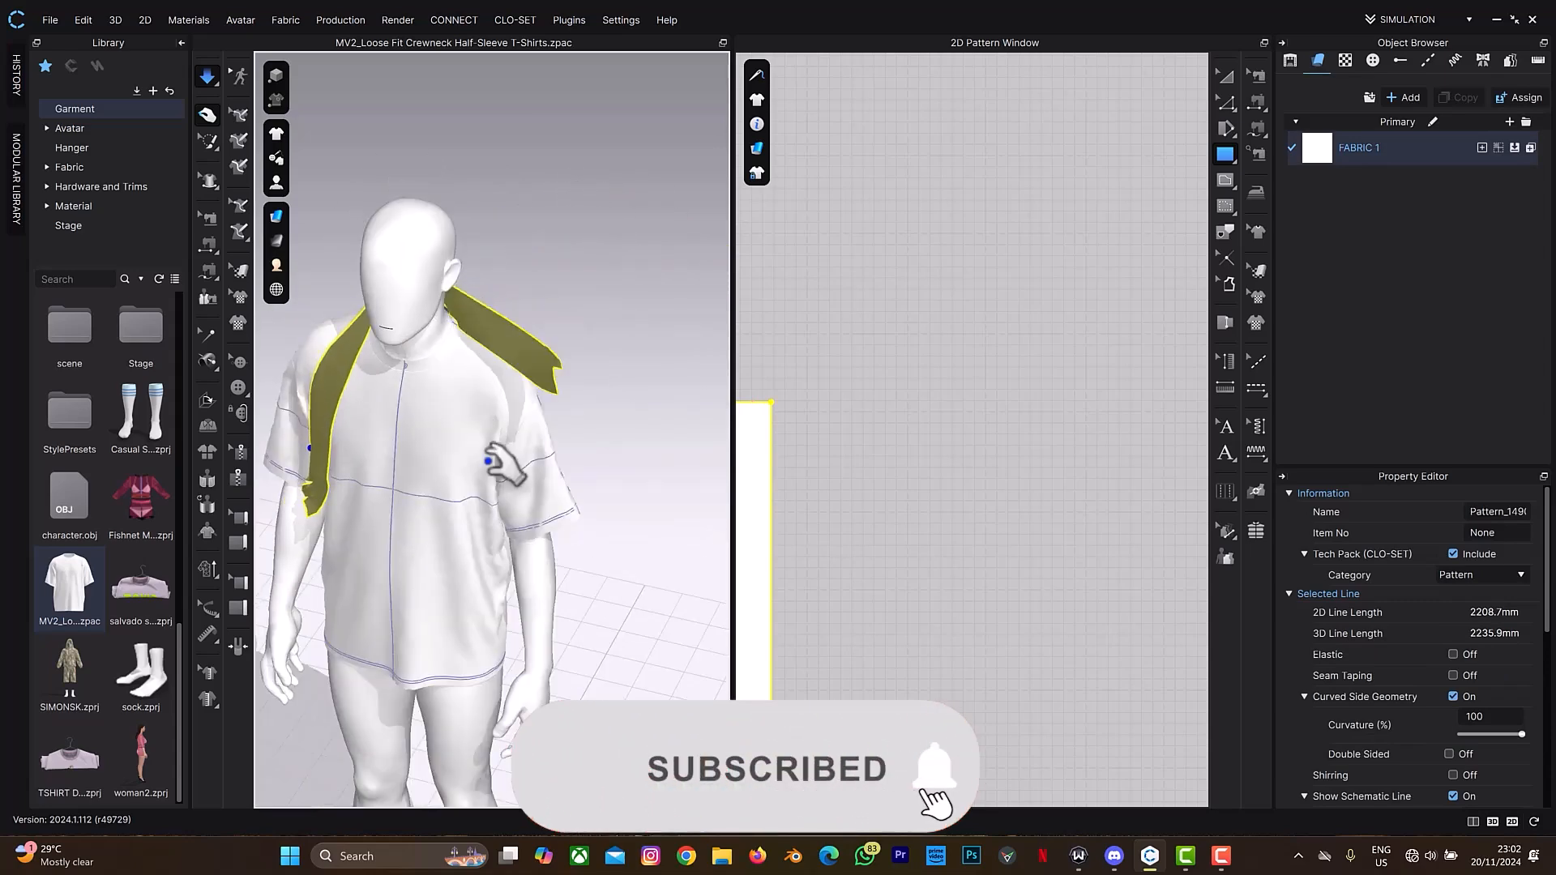
{"action": "right_click_drag", "start_coordinate": [566, 327], "coordinate": [495, 340]}
{"action": "left_click_drag", "start_coordinate": [442, 398], "coordinate": [424, 469]}
{"action": "key", "text": "w"}
{"action": "right_click_drag", "start_coordinate": [551, 299], "coordinate": [632, 295]}
{"action": "key", "text": "space"}
{"action": "middle_click_drag", "start_coordinate": [819, 417], "coordinate": [947, 341]}
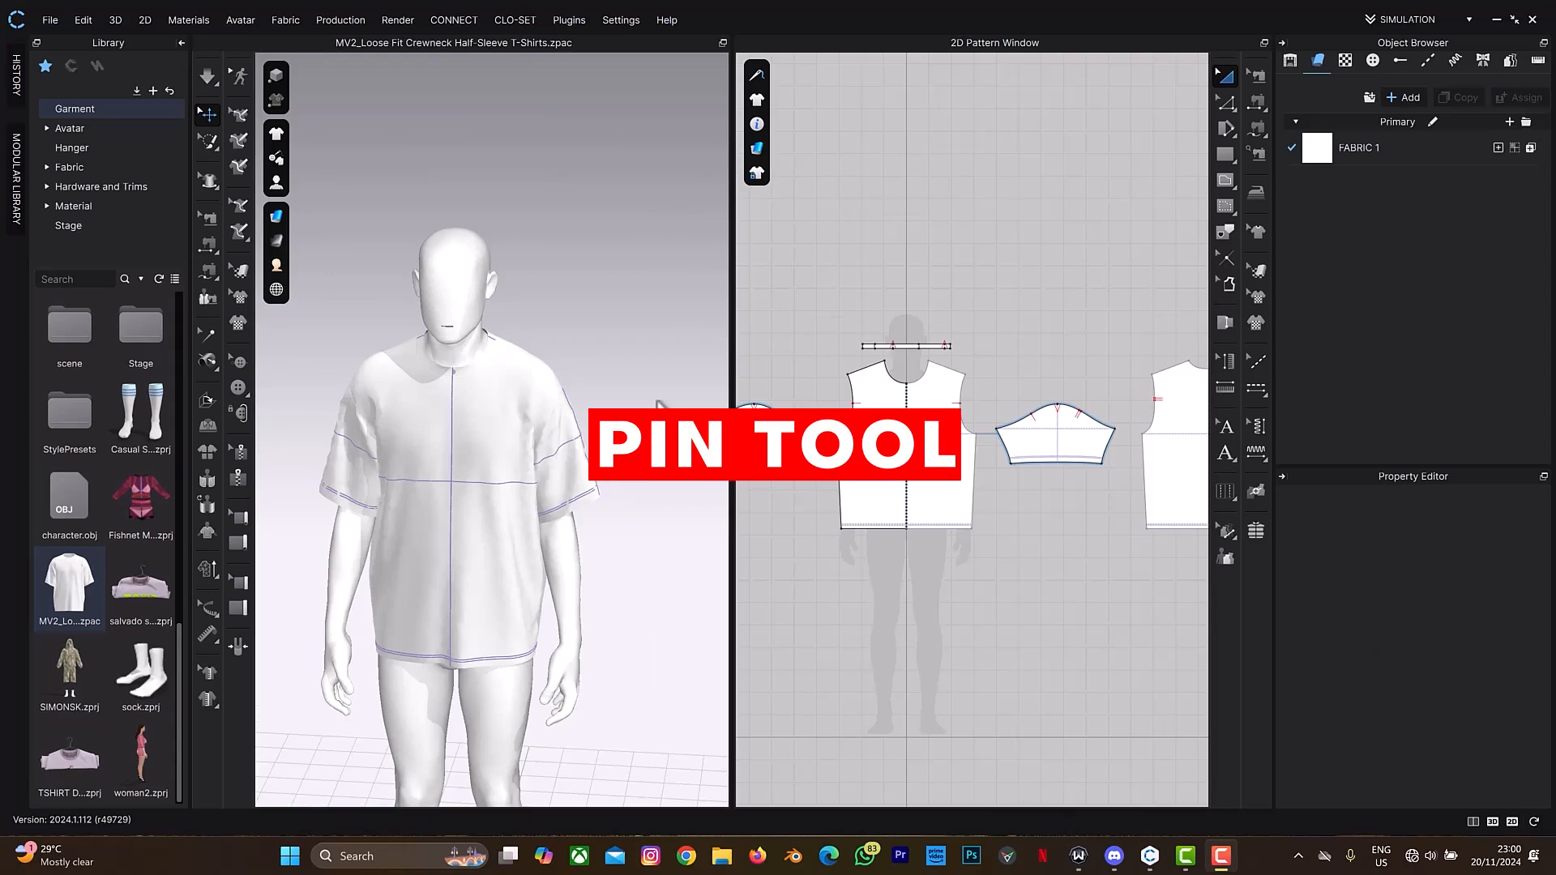
Draw a tall narrow rectangular pattern with a perimeter of about 2209 mm between the front body and right-hand sleeve patterns
{"action": "left_click", "coordinate": [215, 142]}
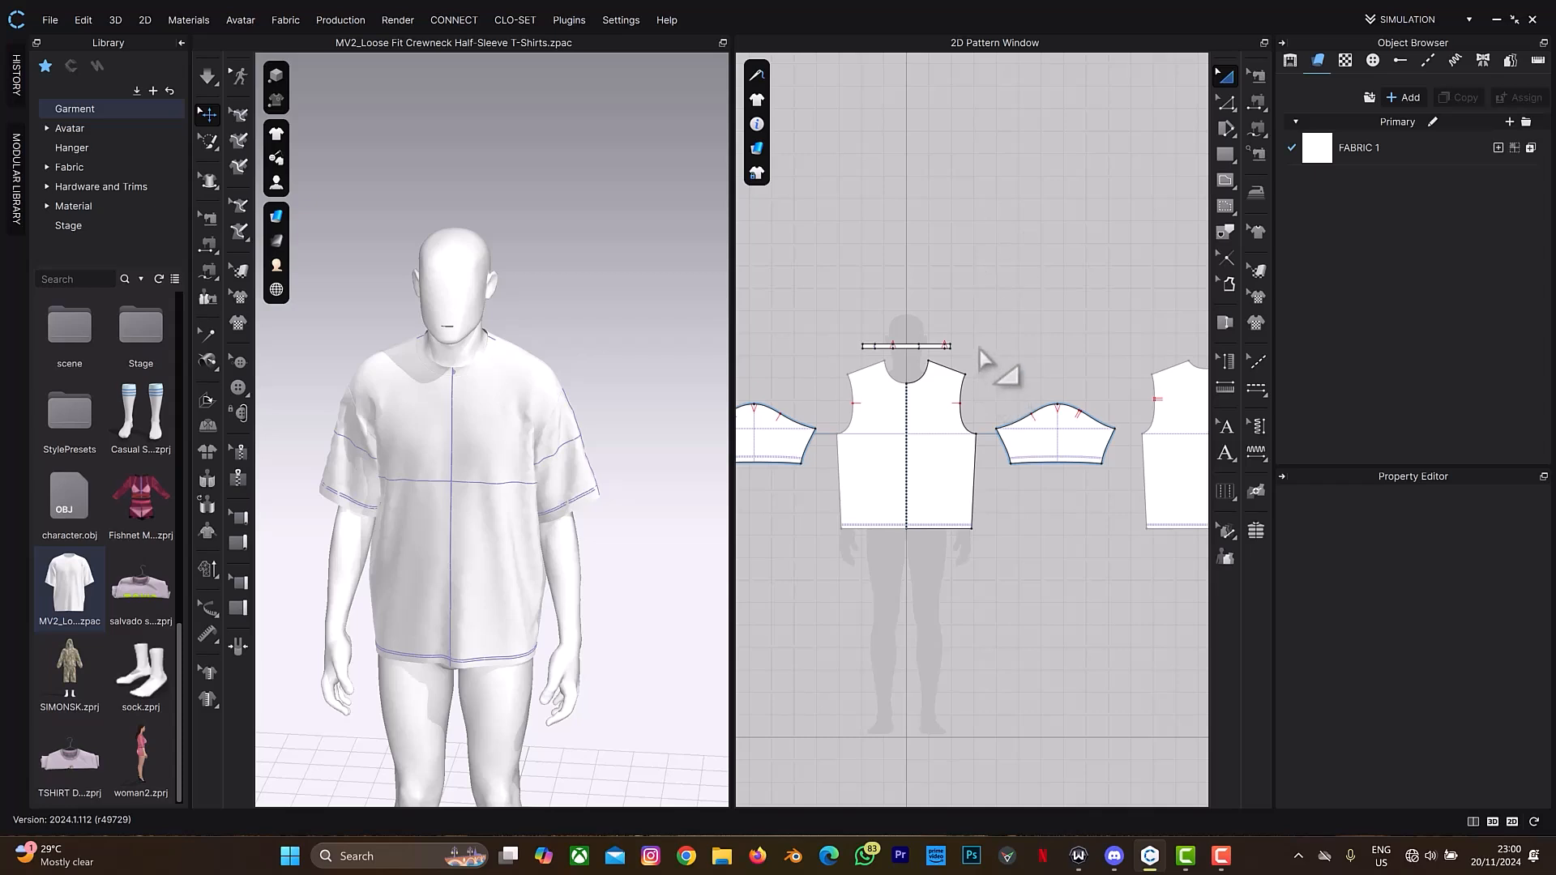
{"action": "key", "text": "s"}
{"action": "mouse_move", "coordinate": [967, 319]}
{"action": "left_mouse_down"}
{"action": "mouse_move", "coordinate": [984, 347]}
{"action": "mouse_move", "coordinate": [983, 553]}
{"action": "left_mouse_up"}
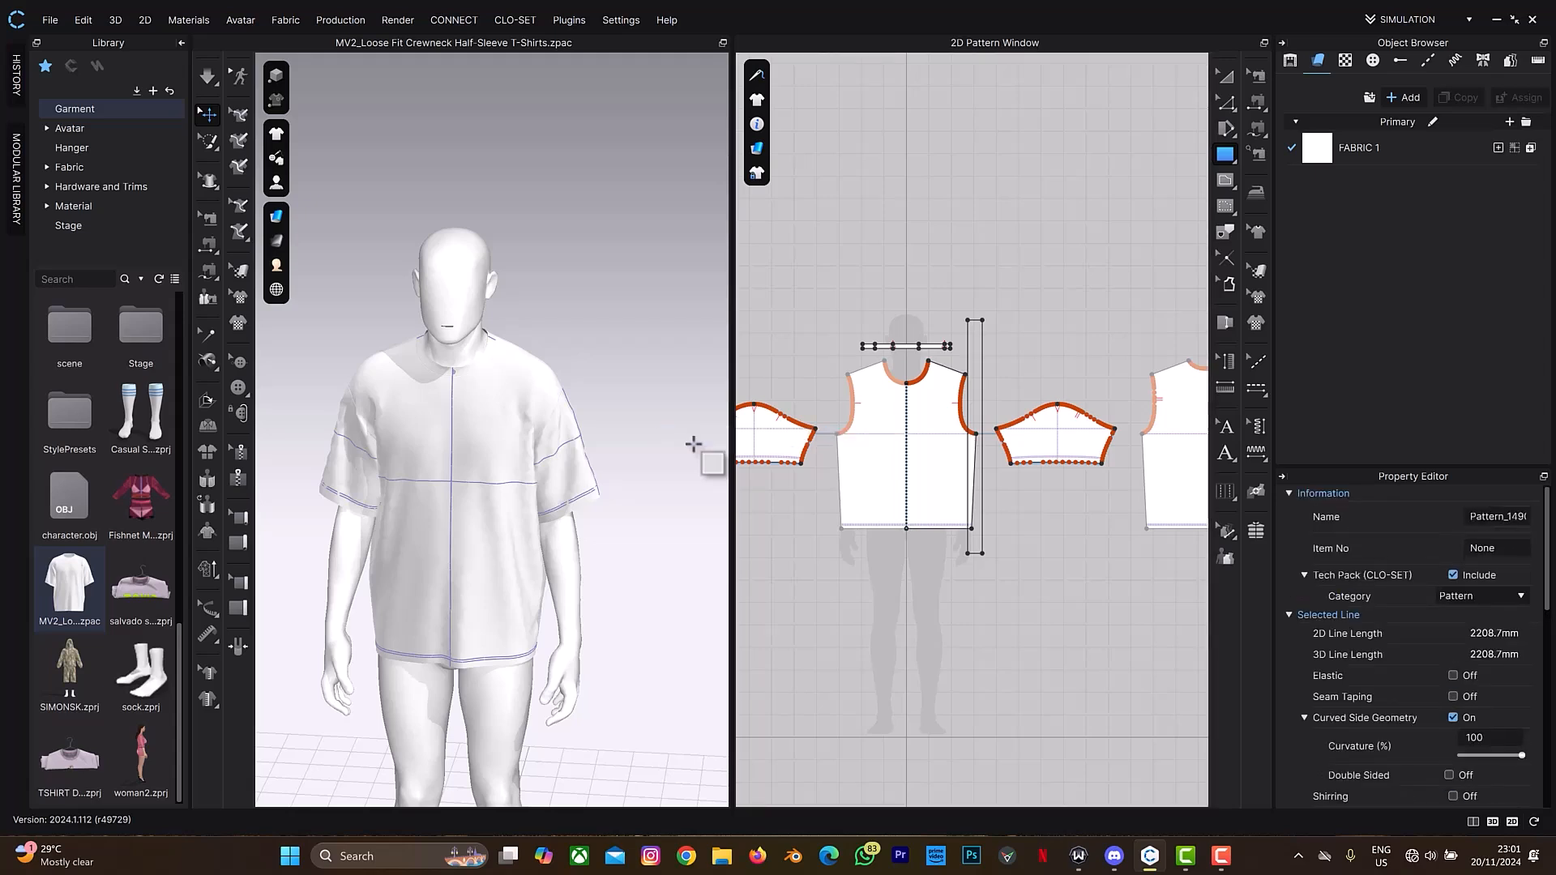
{"action": "left_click", "coordinate": [694, 444]}
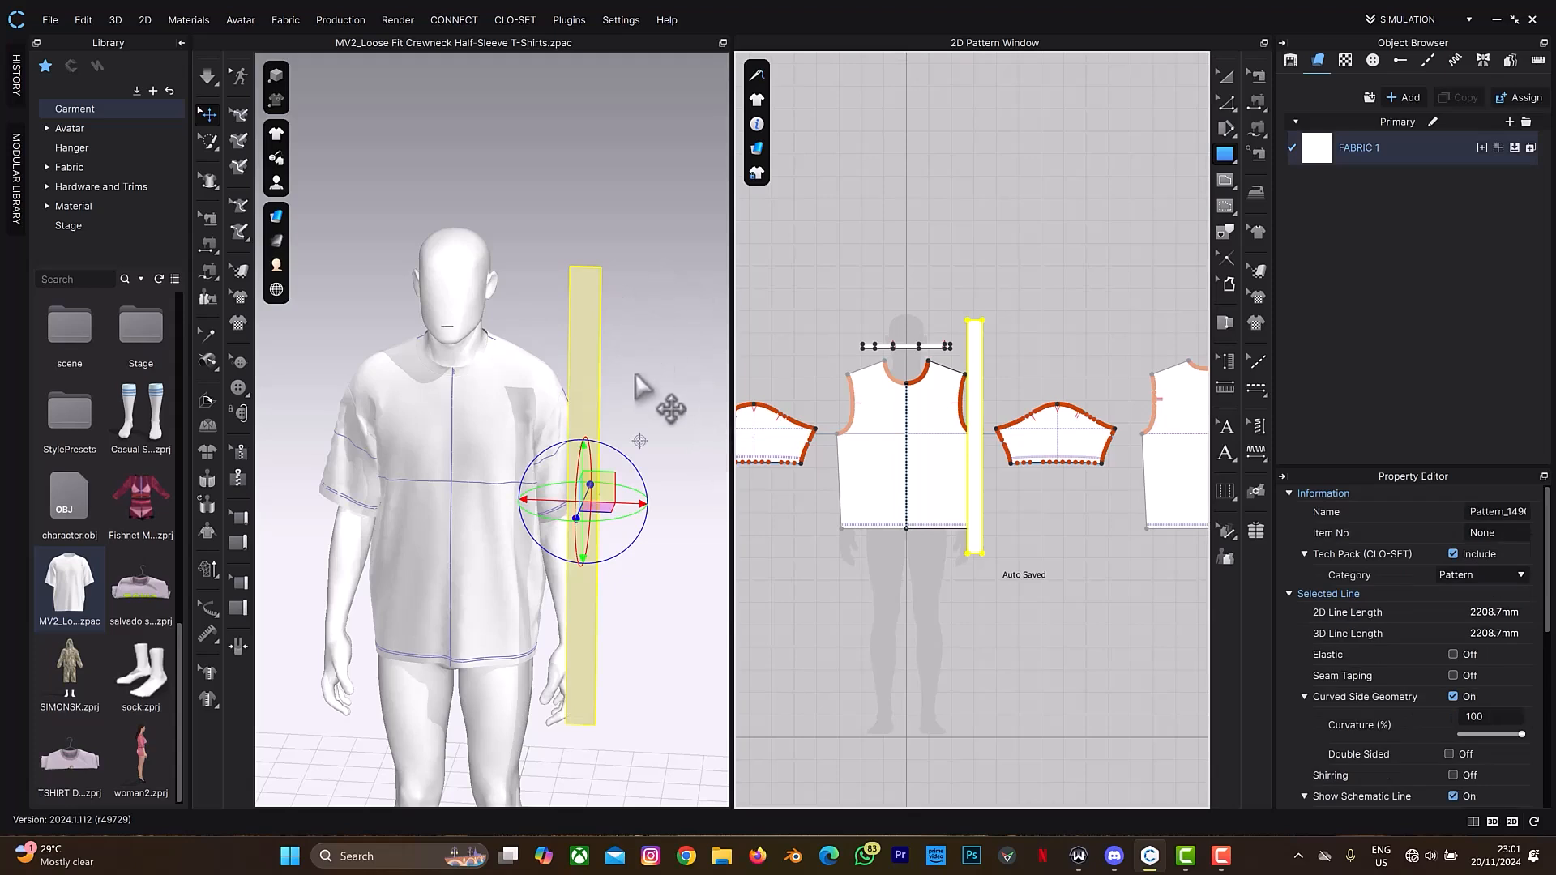
{"action": "middle_click_drag", "start_coordinate": [649, 355], "coordinate": [606, 345]}
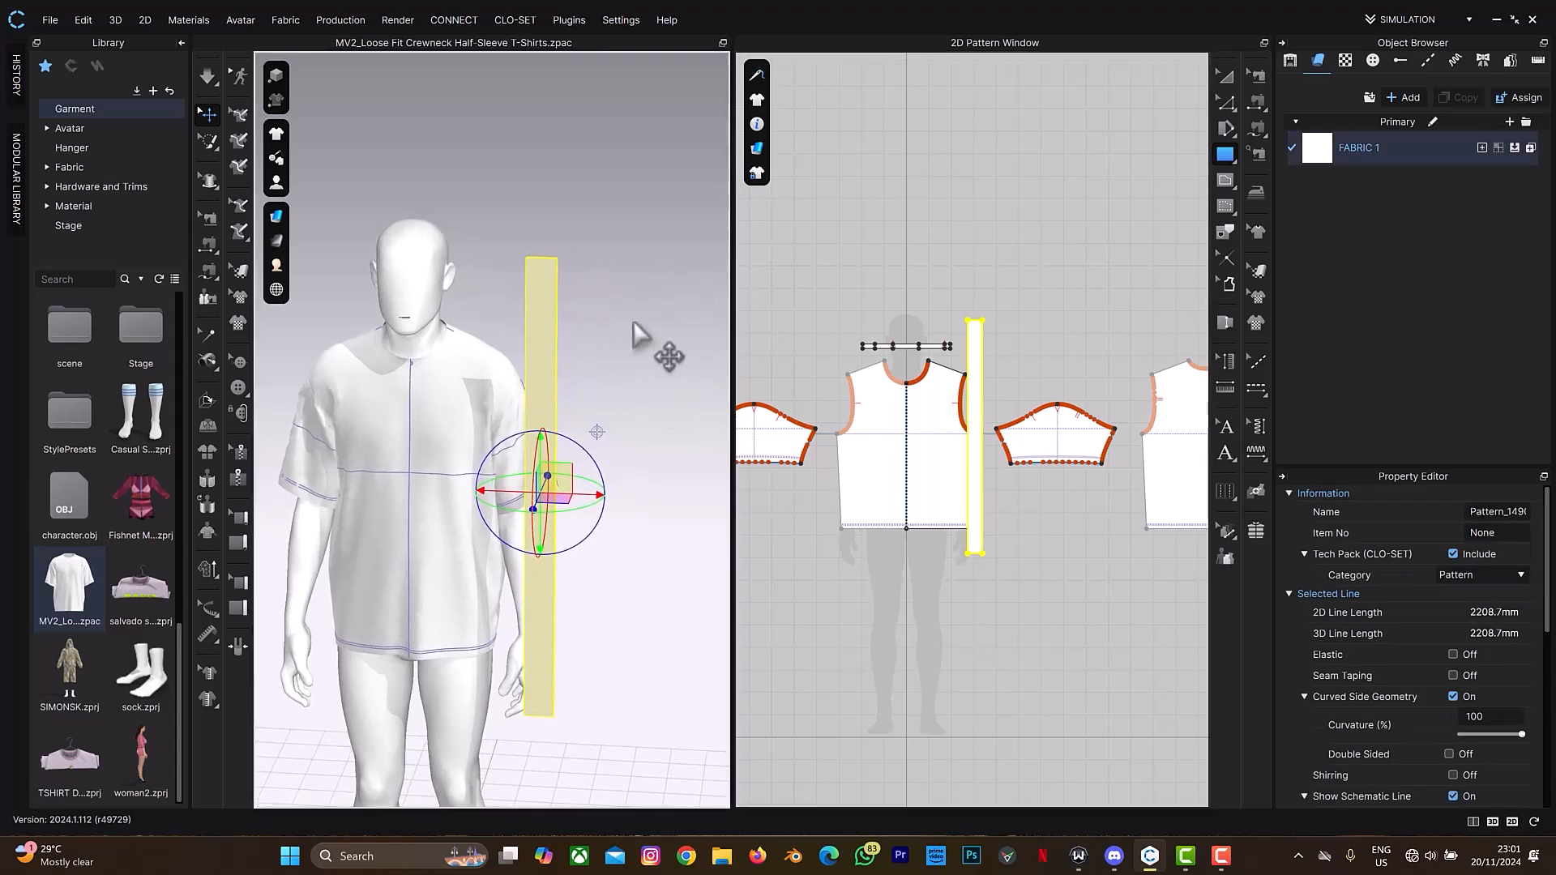
{"action": "left_click", "coordinate": [634, 320]}
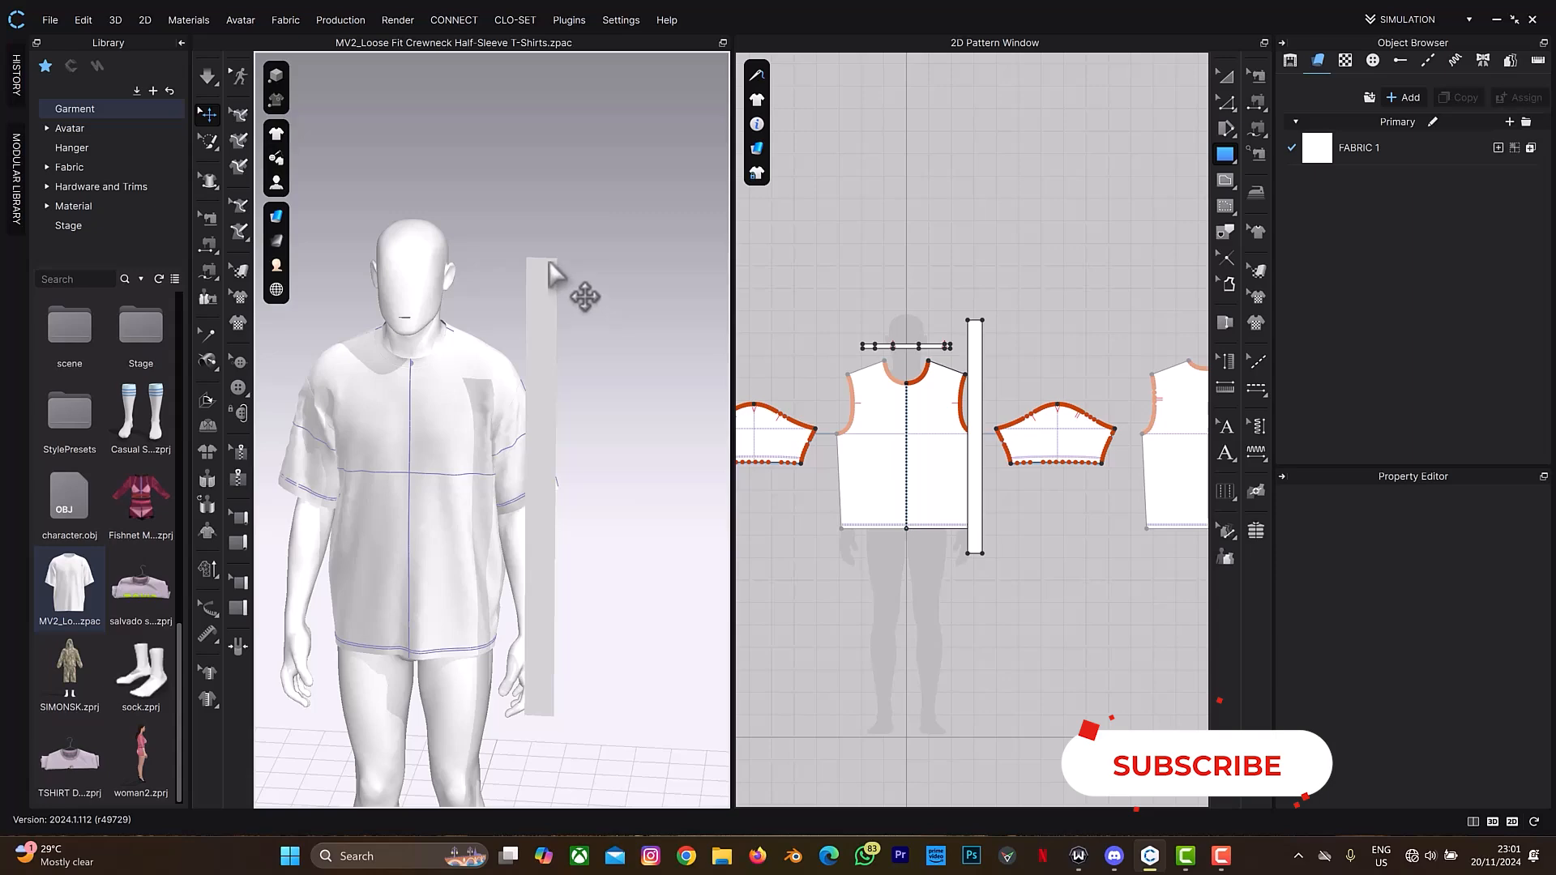
Pin the strip's upper edge near its outer corner and start the simulation
{"action": "scroll", "coordinate": [580, 276], "scroll_direction": "up", "scroll_amount": 5}
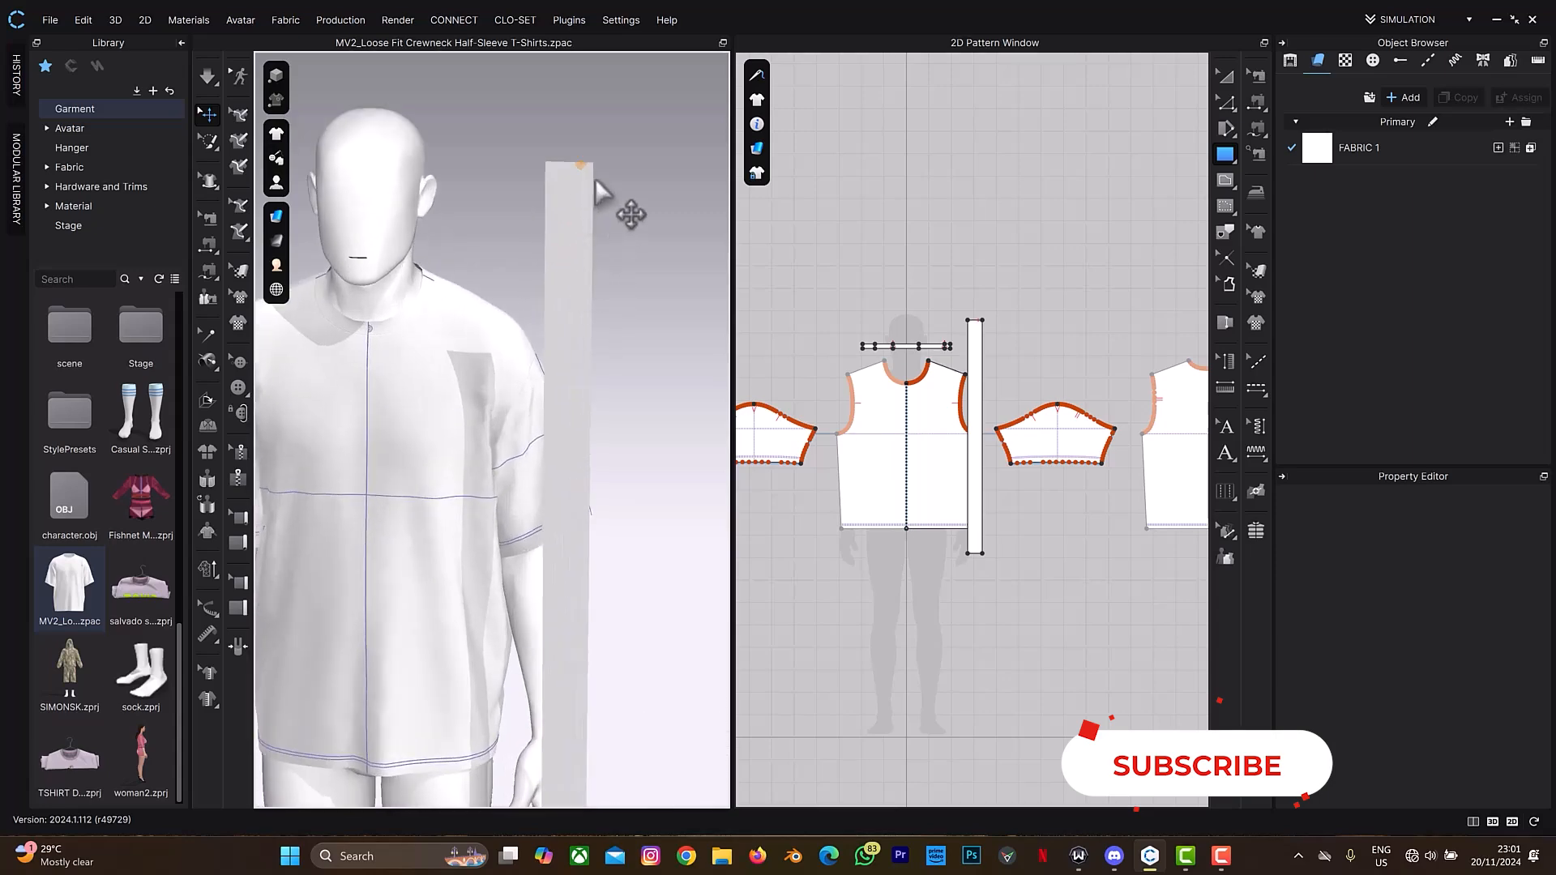
{"action": "scroll", "coordinate": [1067, 349], "scroll_direction": "up", "scroll_amount": 8}
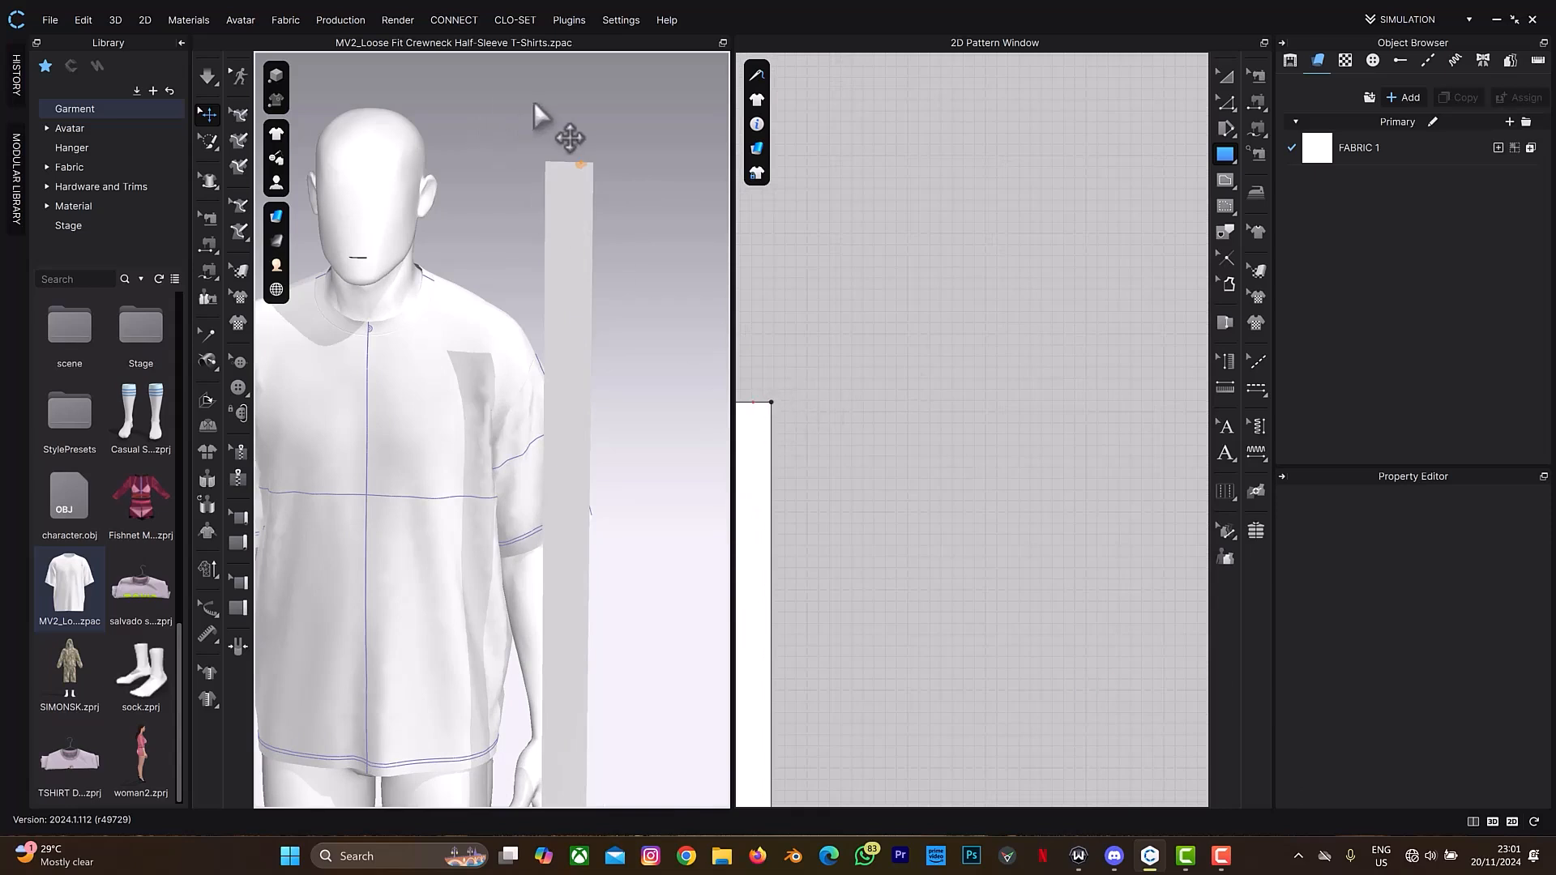
{"action": "key", "text": "space"}
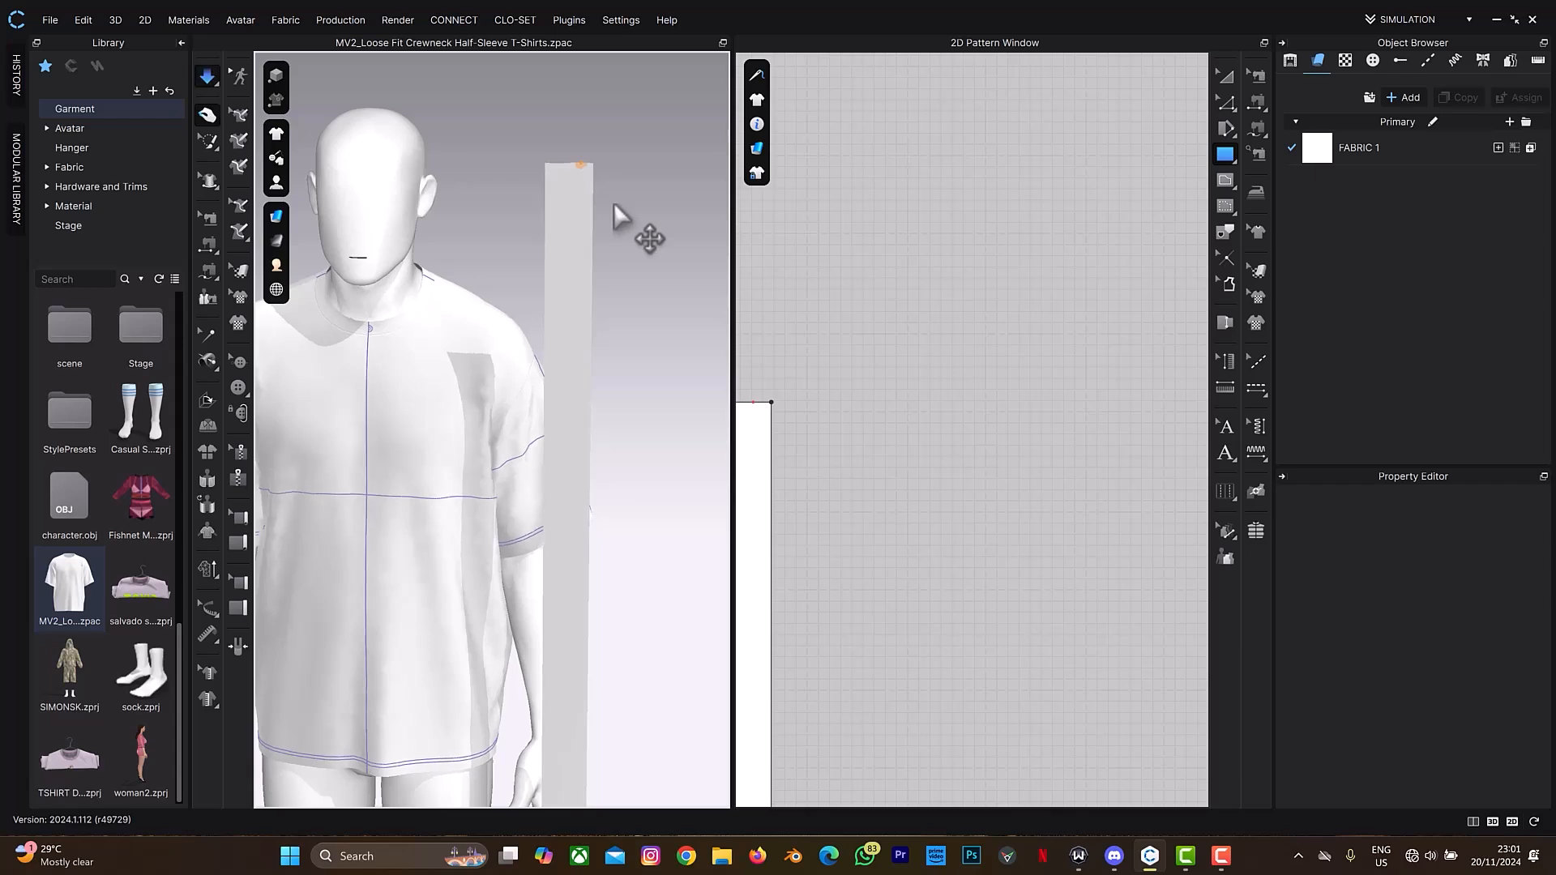
{"action": "left_click_drag", "start_coordinate": [587, 201], "coordinate": [588, 201]}
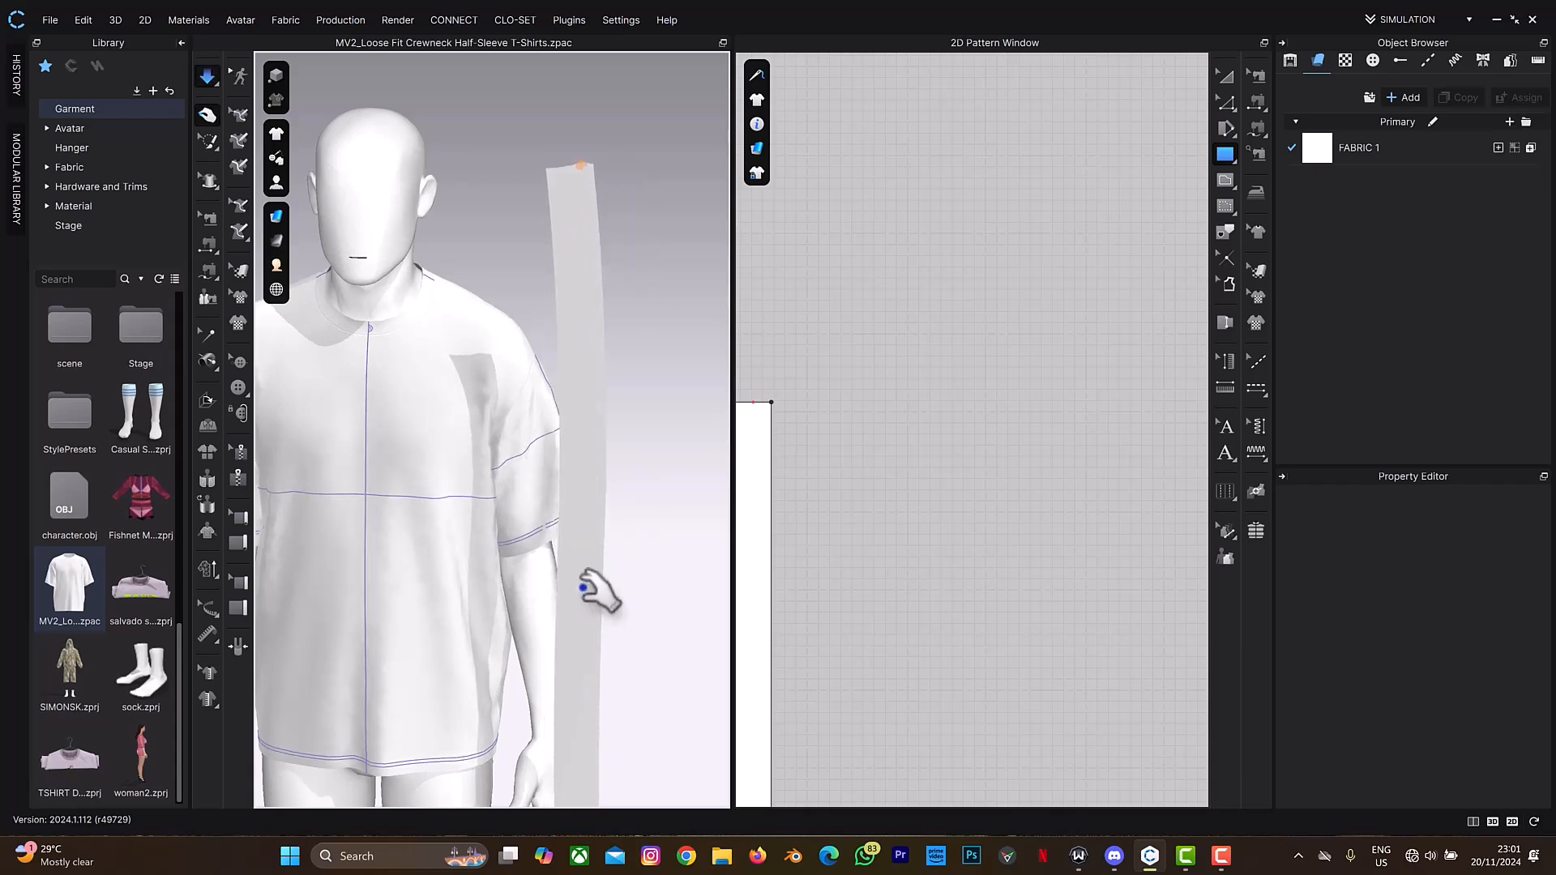
Swing the strip's free lower end around beside the avatar in the running simulation to test the pin
{"action": "right_click_drag", "start_coordinate": [597, 591], "coordinate": [619, 583]}
{"action": "scroll", "coordinate": [560, 632], "scroll_direction": "down", "scroll_amount": 3}
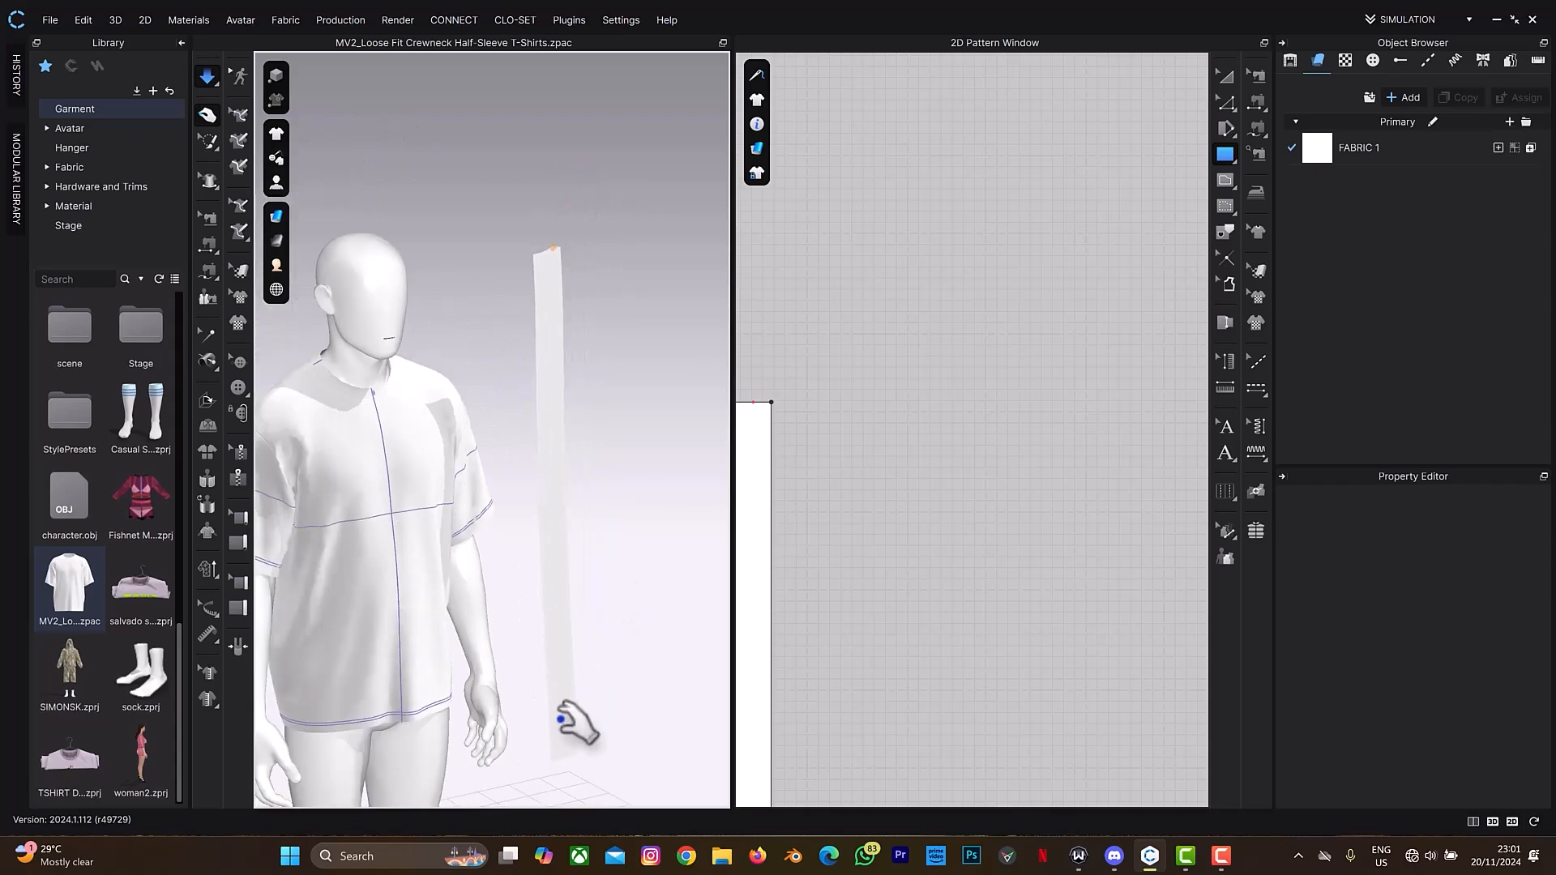
{"action": "left_click_drag", "start_coordinate": [563, 737], "coordinate": [355, 442]}
{"action": "right_click_drag", "start_coordinate": [548, 416], "coordinate": [609, 555]}
{"action": "left_click_drag", "start_coordinate": [594, 549], "coordinate": [585, 541]}
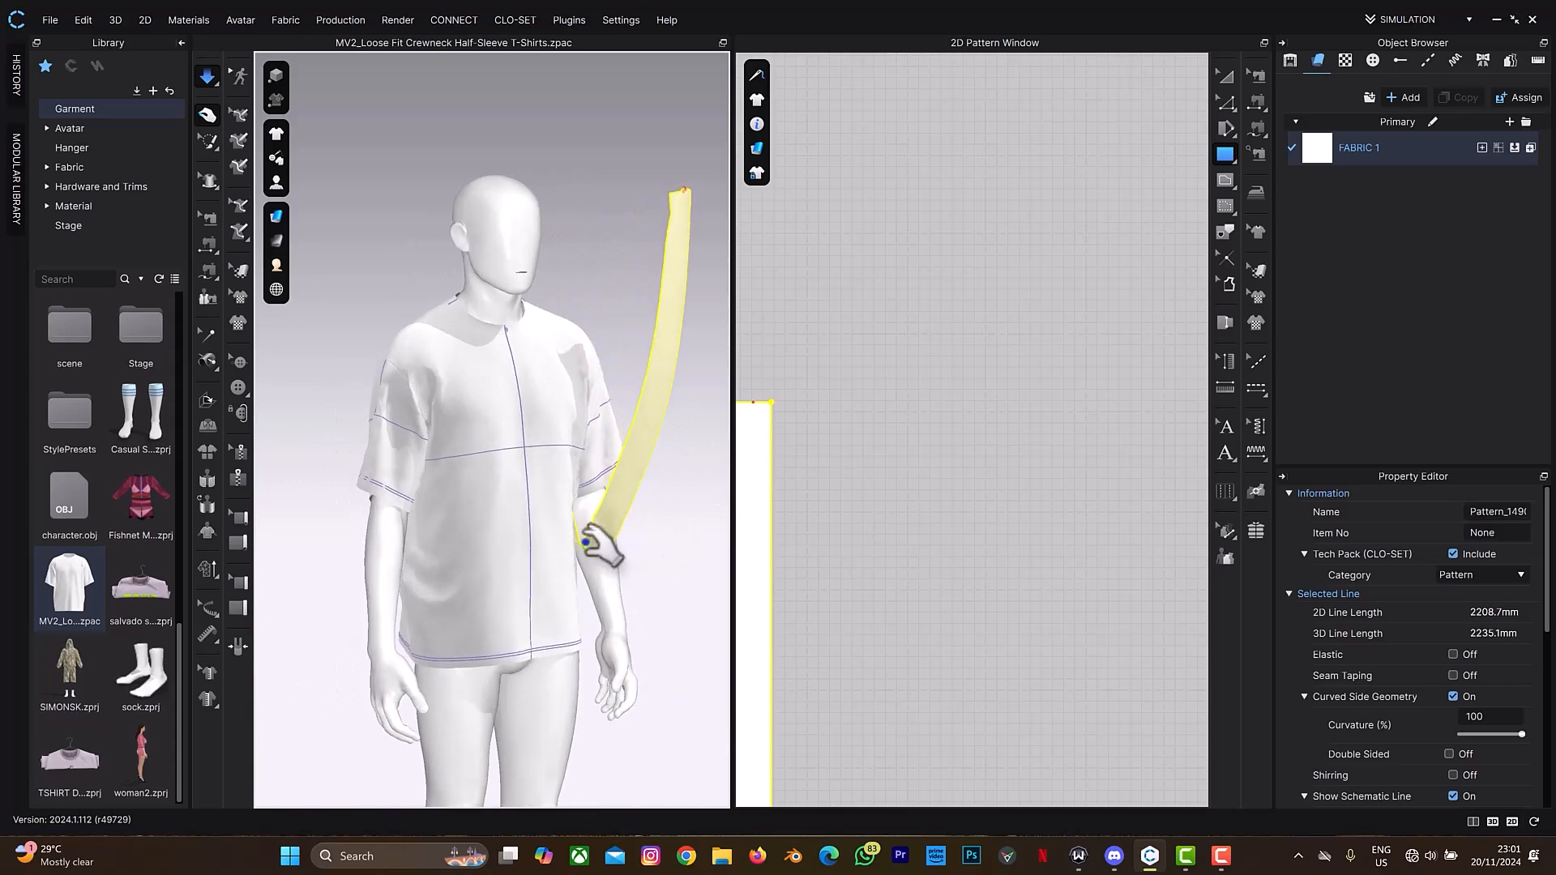
{"action": "left_click", "coordinate": [601, 549]}
{"action": "left_click_drag", "start_coordinate": [632, 550], "coordinate": [673, 711]}
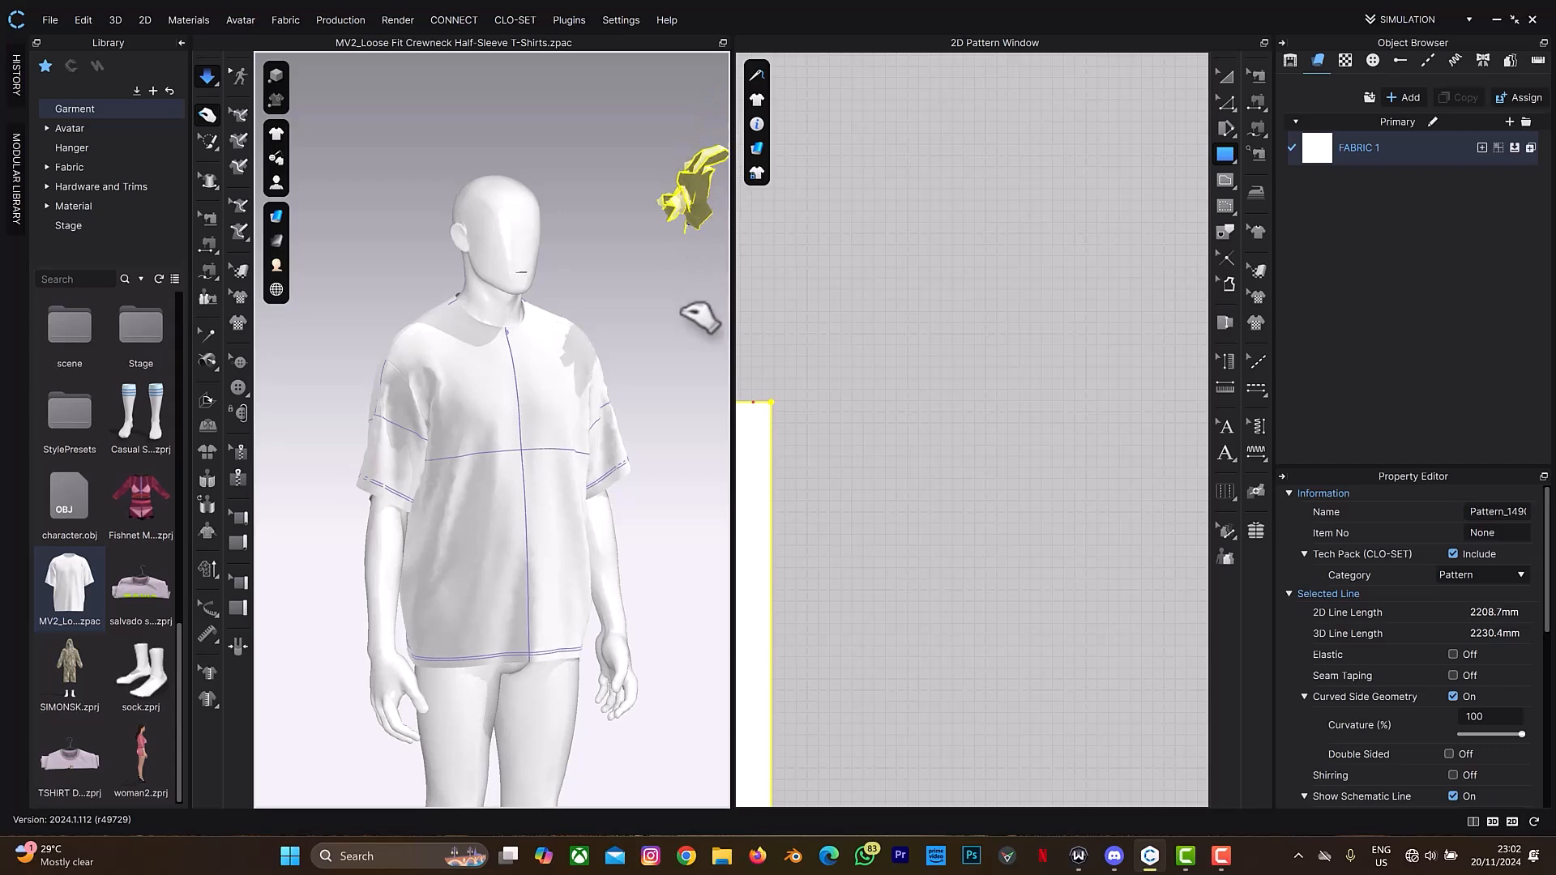
Pull the strip's free end behind the avatar's neck toward the right shoulder and stop the simulation
{"action": "left_click_drag", "start_coordinate": [653, 291], "coordinate": [253, 384]}
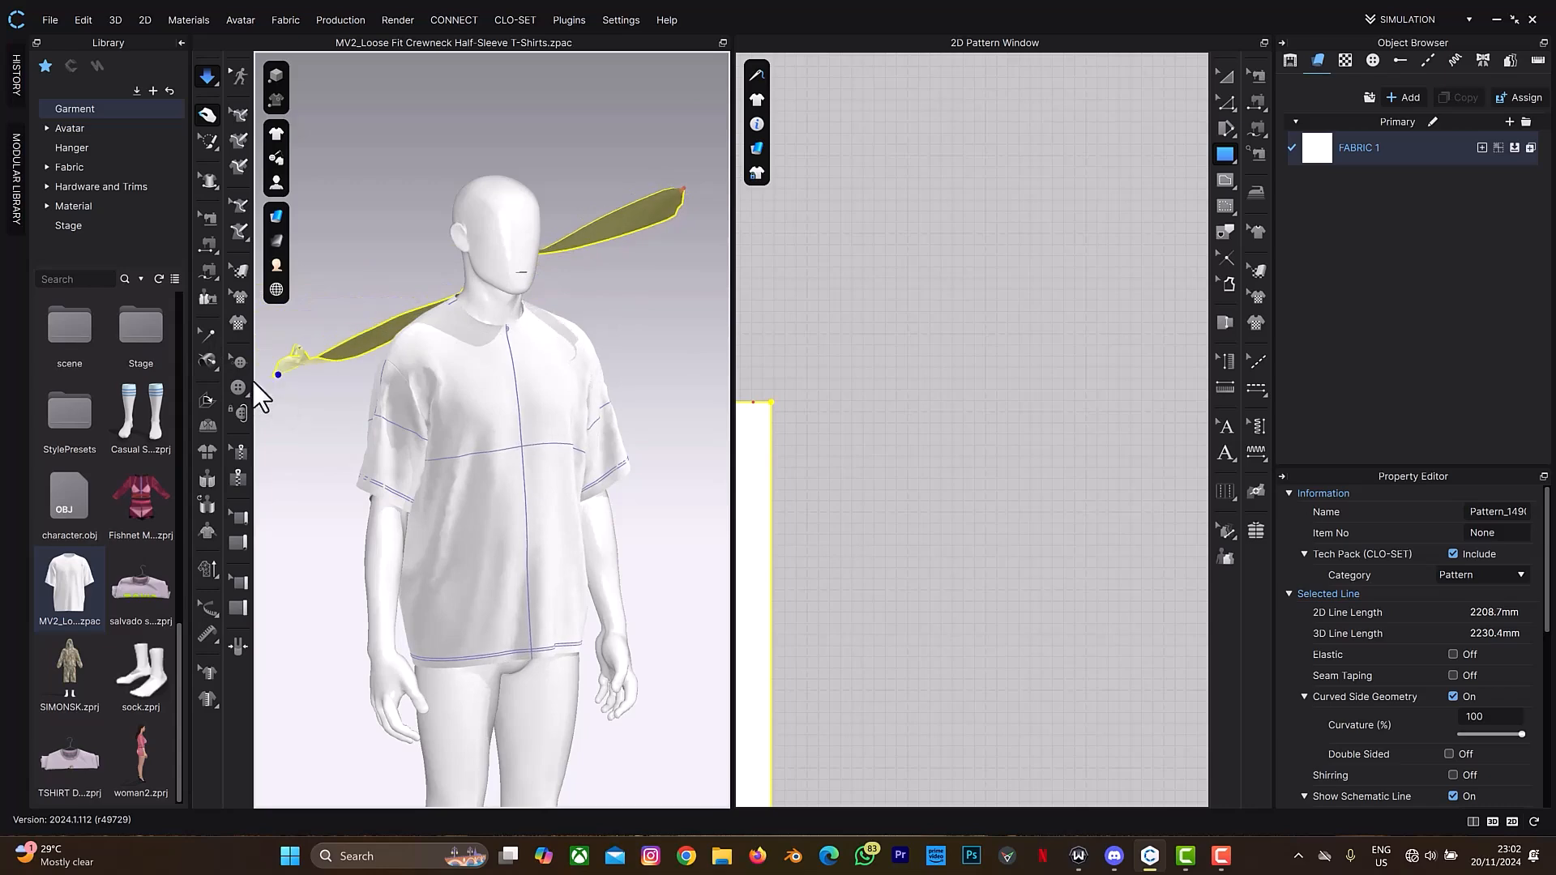
{"action": "right_click", "coordinate": [361, 293]}
{"action": "left_click", "coordinate": [386, 192]}
{"action": "key", "text": "space"}
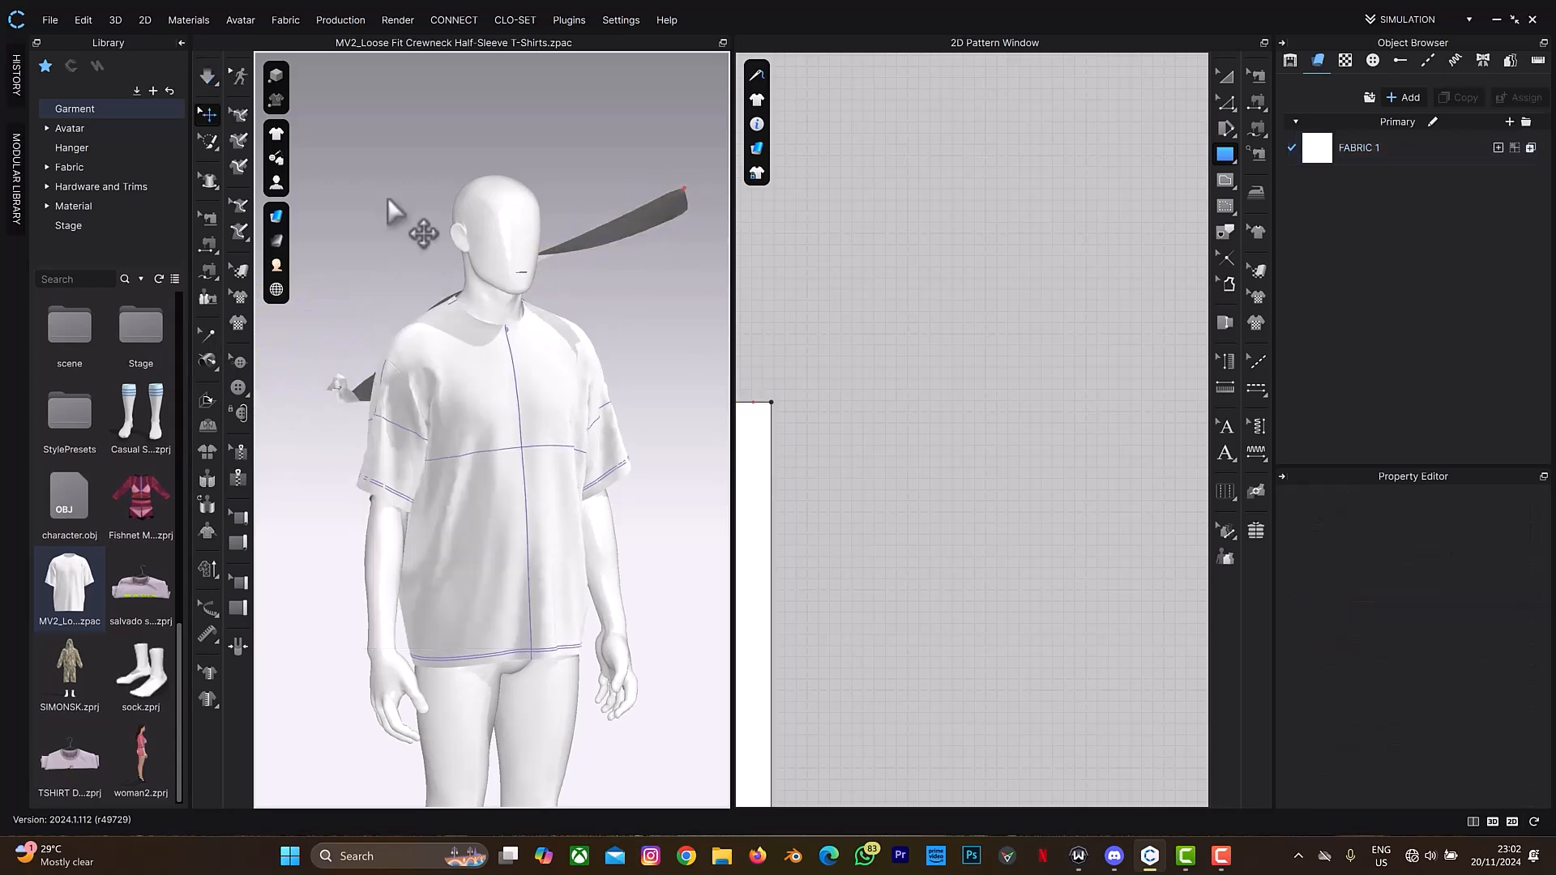
Restart the simulation and pull the strip's free end over the avatar's right shoulder down onto the shirt front
{"action": "right_click_drag", "start_coordinate": [389, 213], "coordinate": [497, 275]}
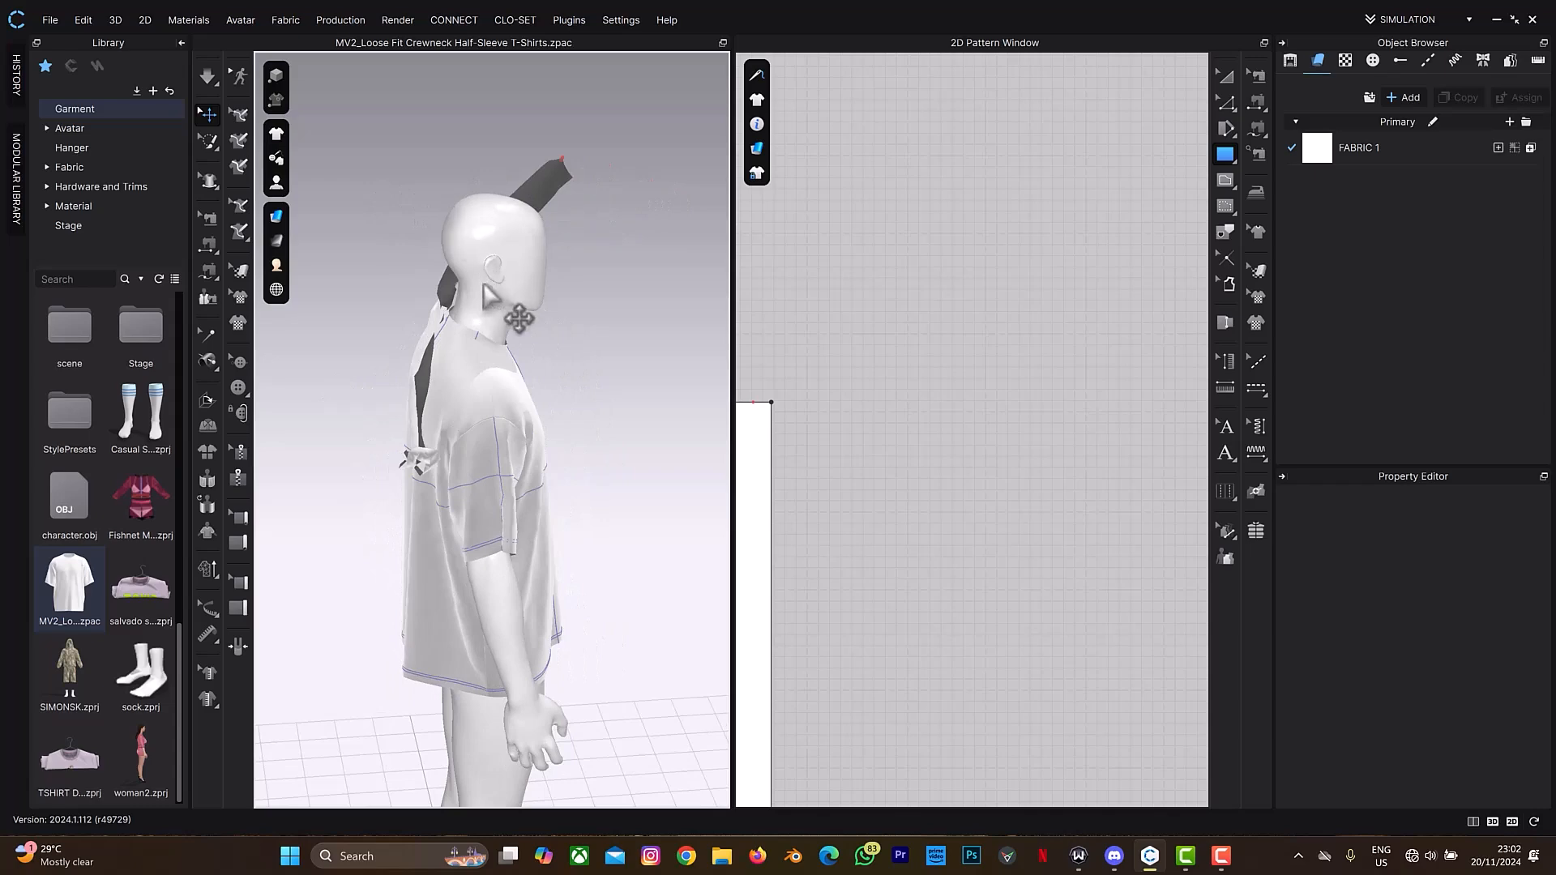
{"action": "right_click_drag", "start_coordinate": [487, 446], "coordinate": [513, 411]}
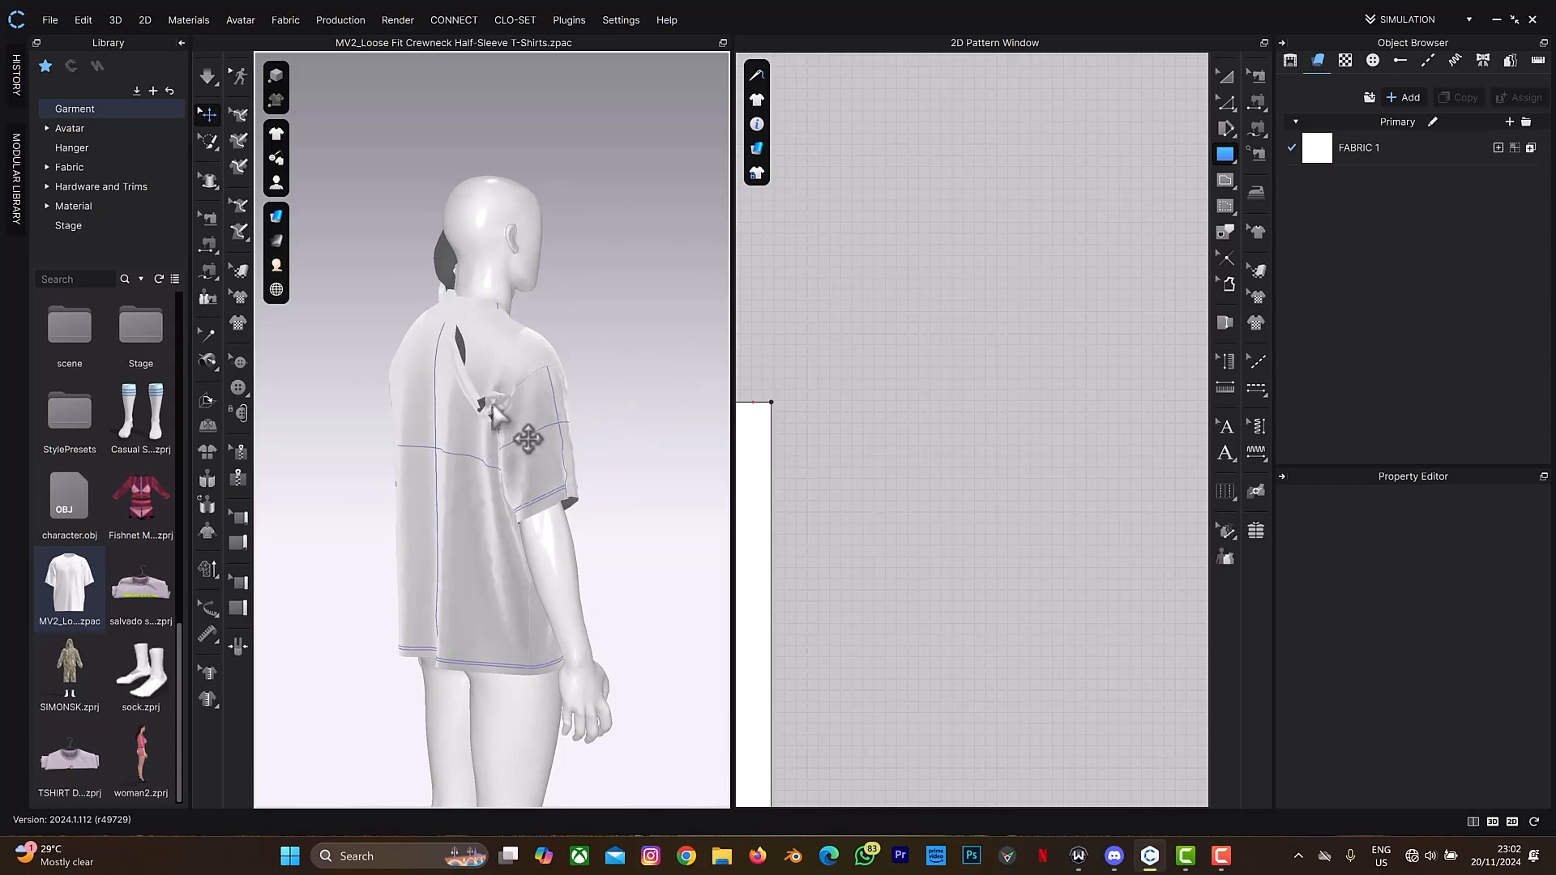
{"action": "left_click", "coordinate": [484, 432]}
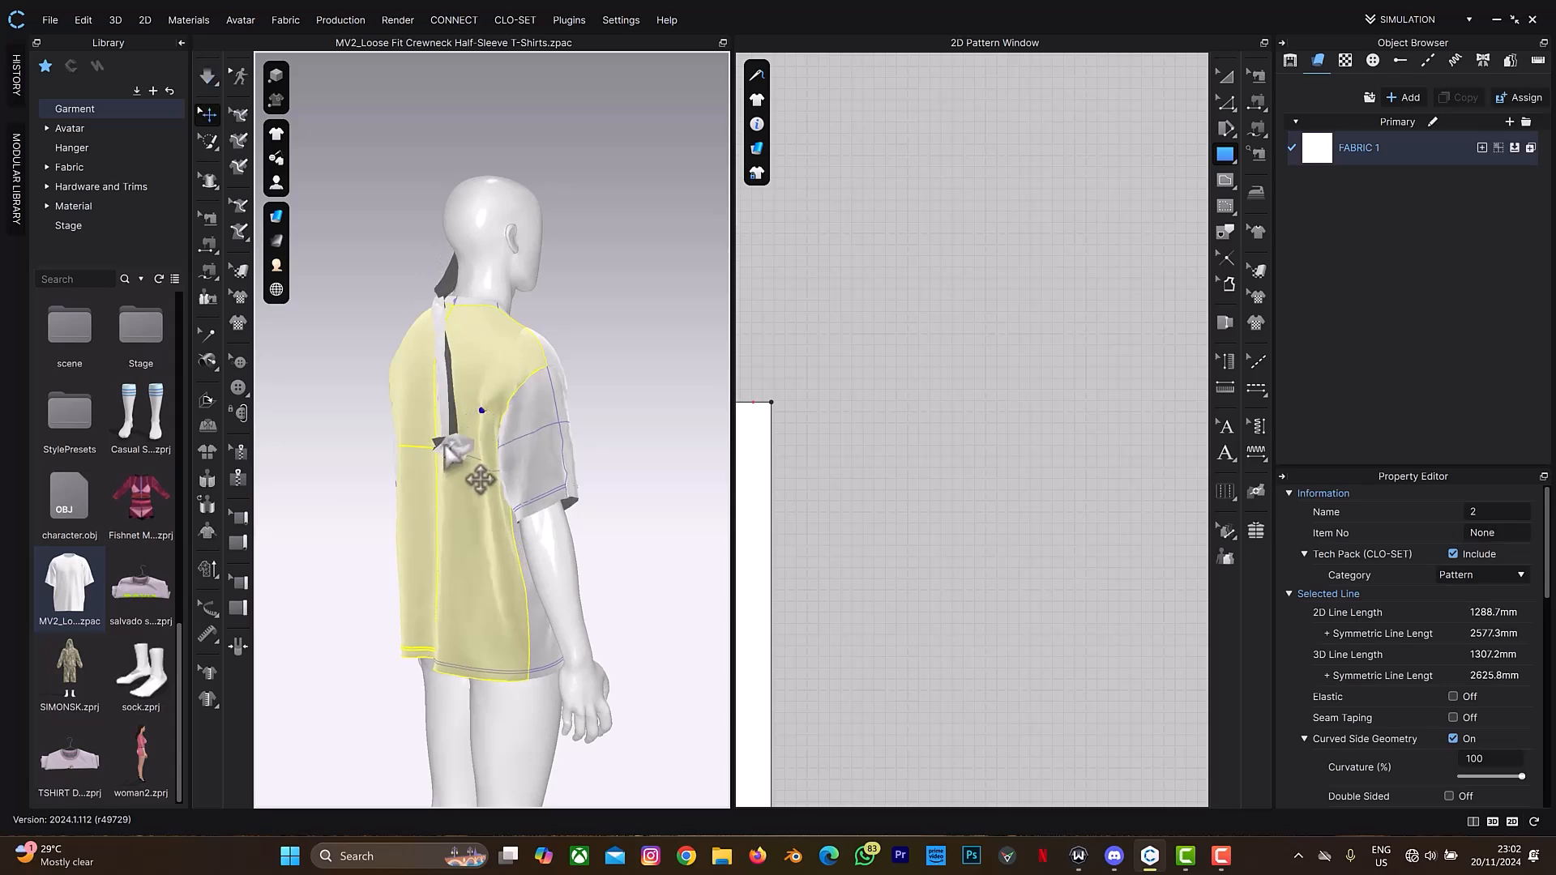
{"action": "key", "text": "space"}
{"action": "left_click", "coordinate": [456, 442]}
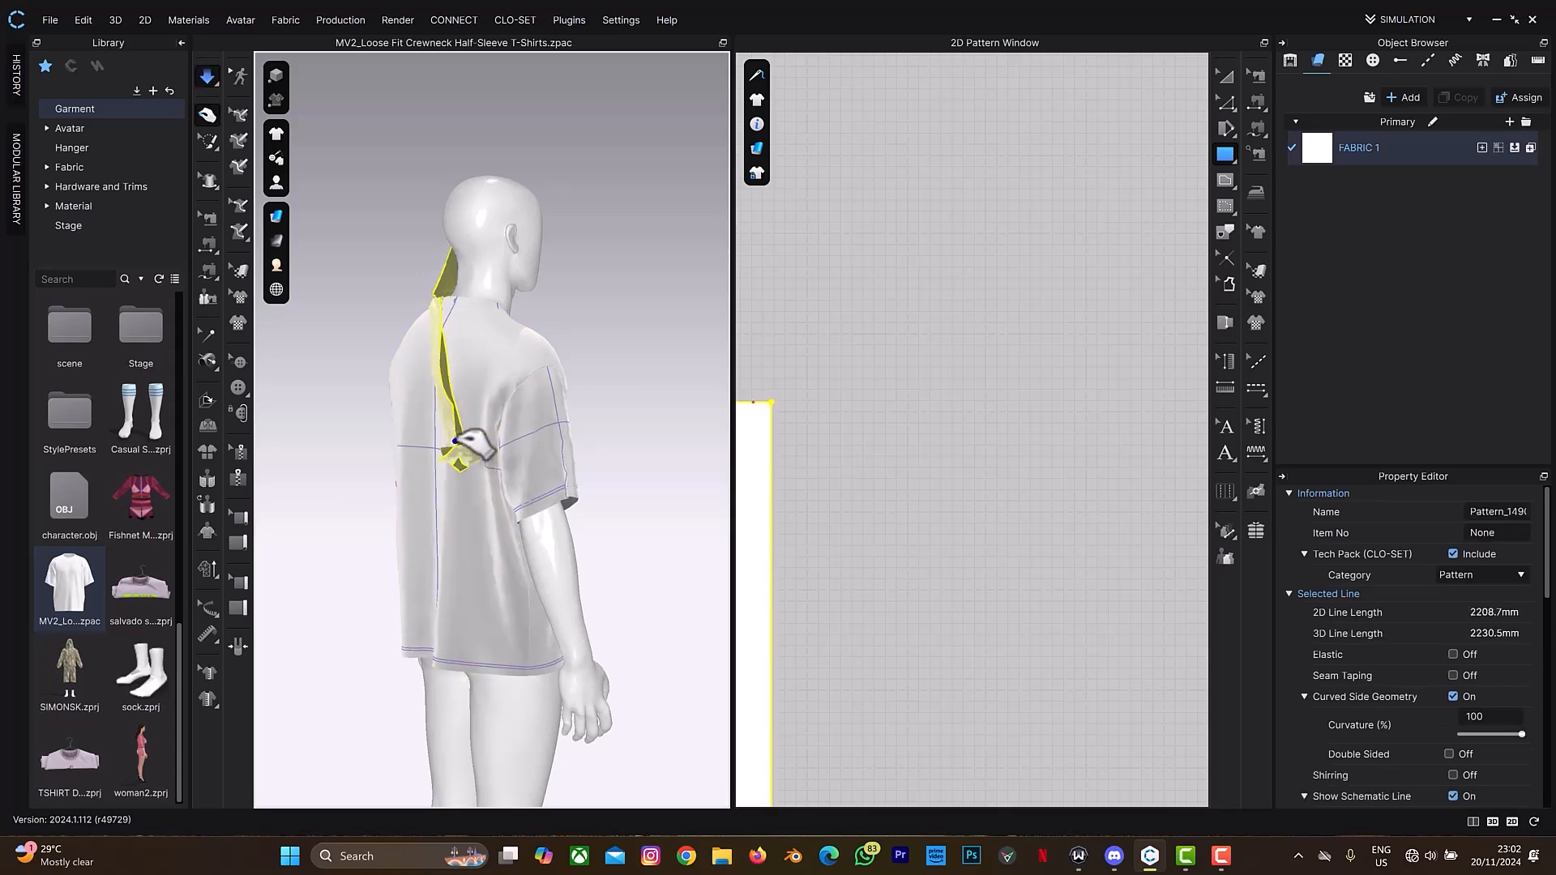
{"action": "left_click_drag", "start_coordinate": [519, 328], "coordinate": [641, 373]}
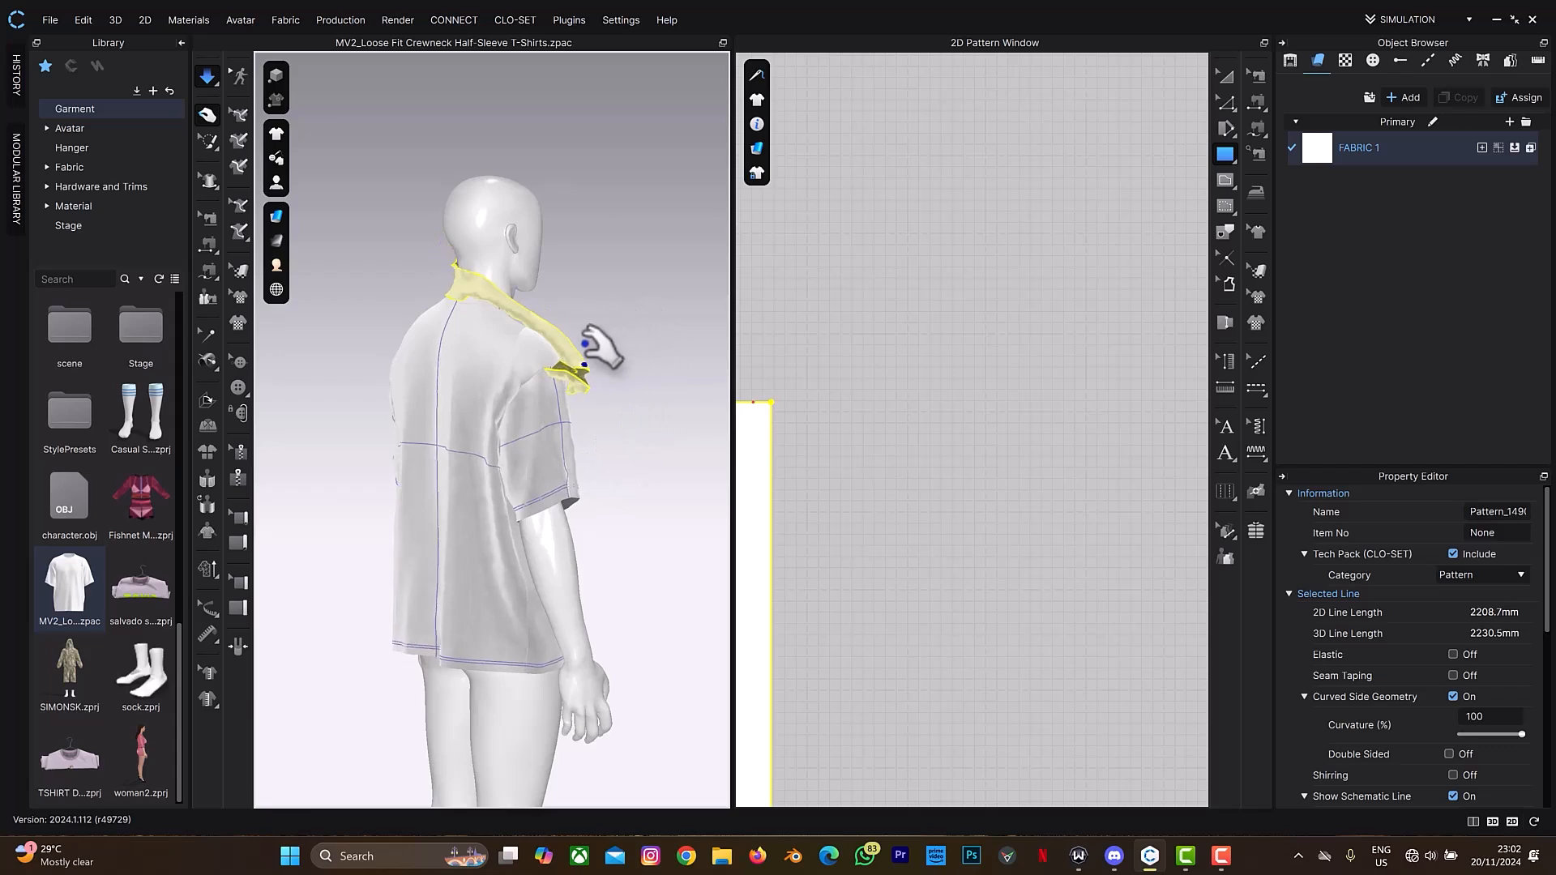
{"action": "right_click_drag", "start_coordinate": [605, 338], "coordinate": [524, 339]}
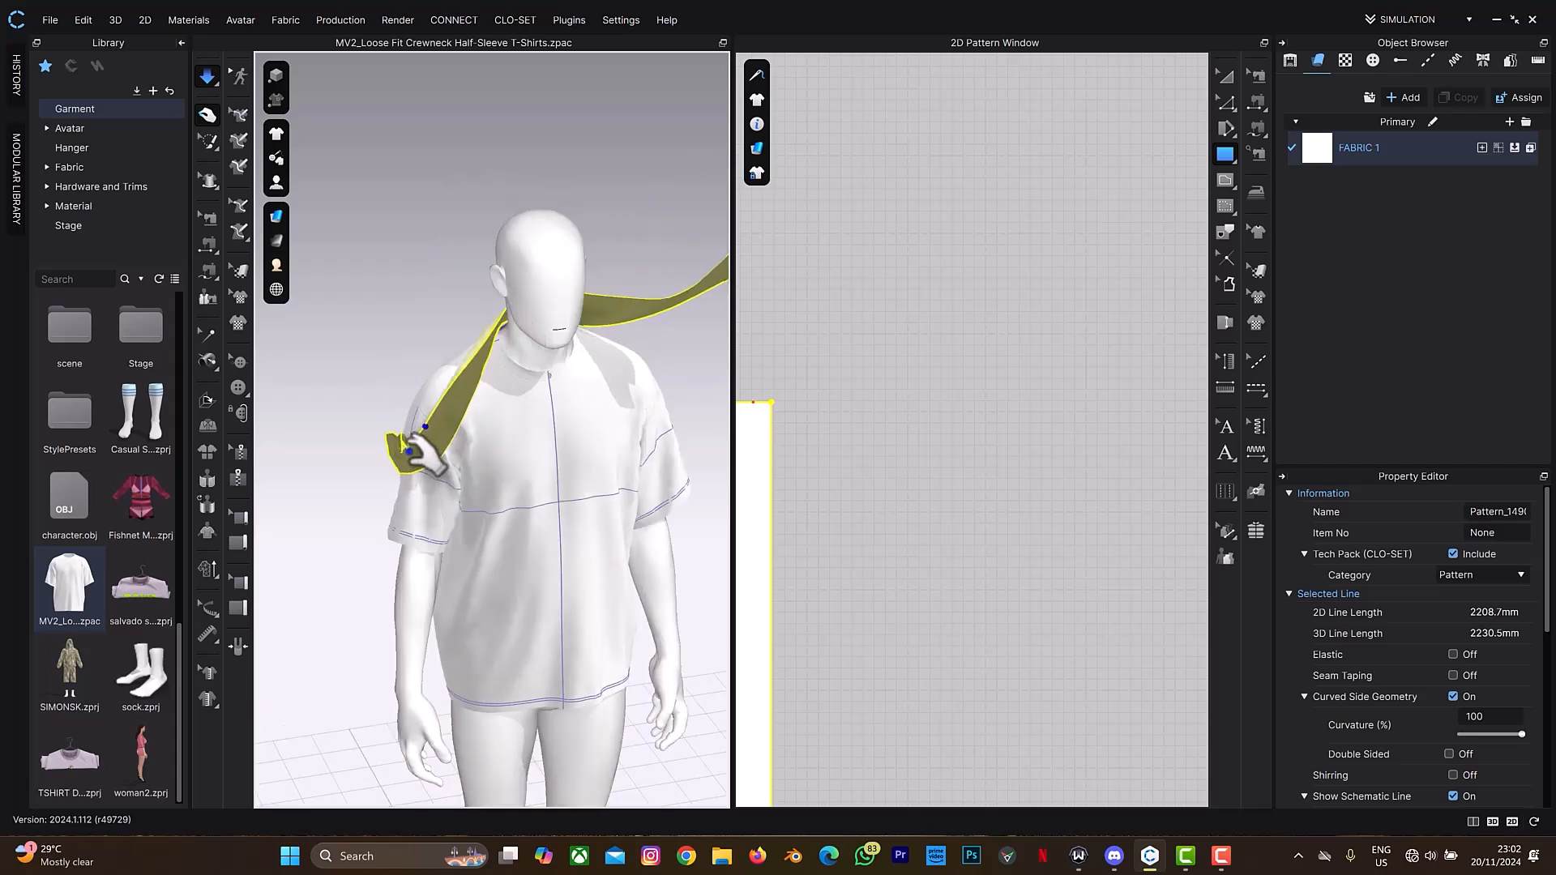
{"action": "left_click_drag", "start_coordinate": [456, 527], "coordinate": [471, 536]}
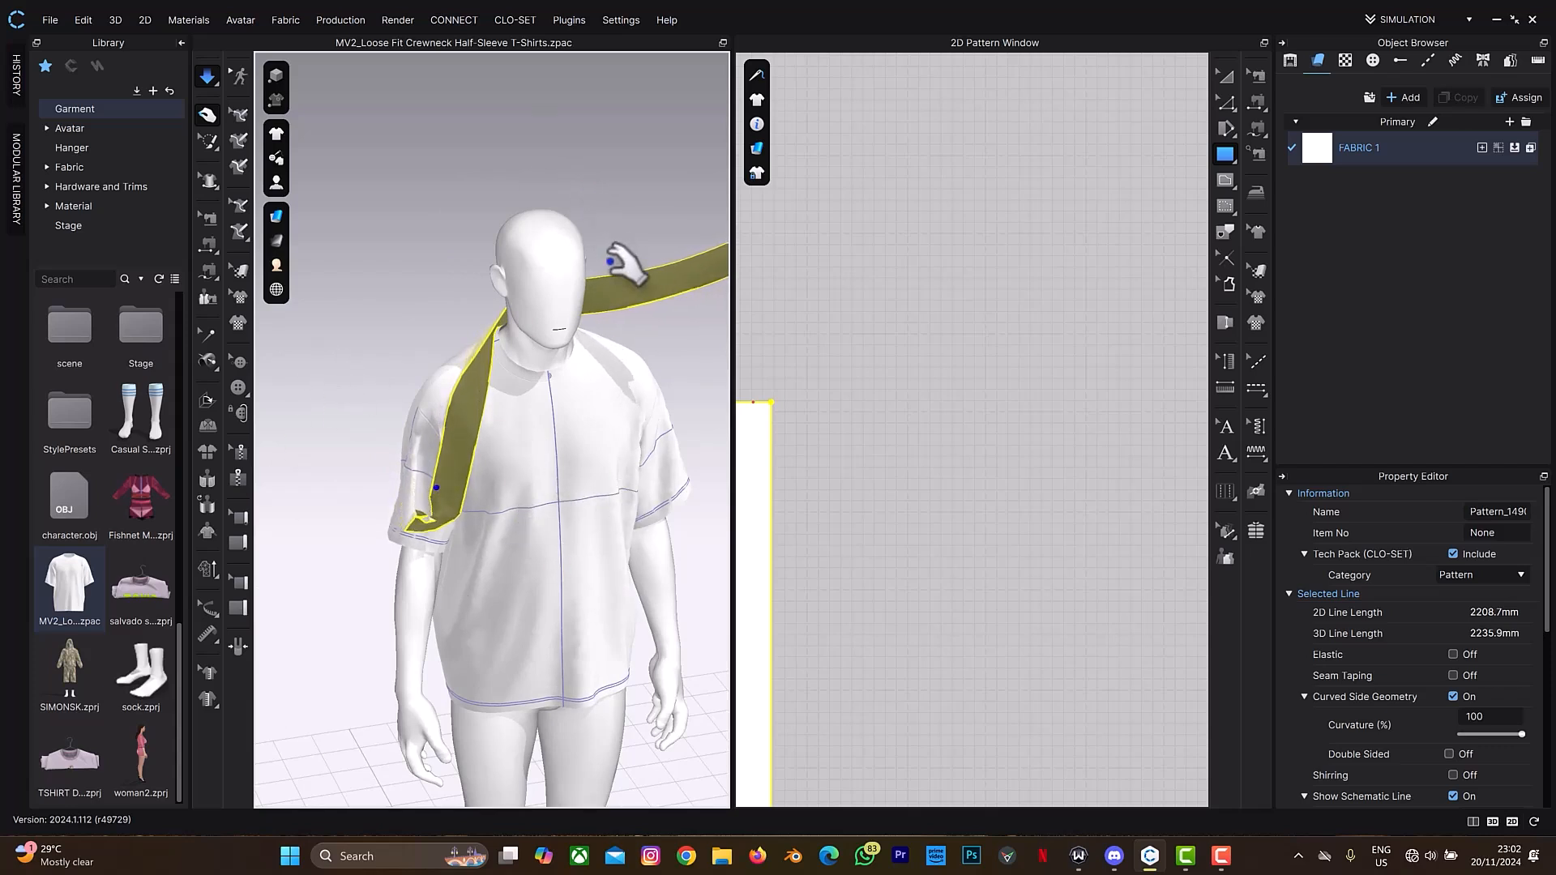
Release the strip's pinned end, drape it over the avatar's left shoulder onto the chest, and stop the simulation
{"action": "middle_click_drag", "start_coordinate": [653, 362], "coordinate": [517, 301]}
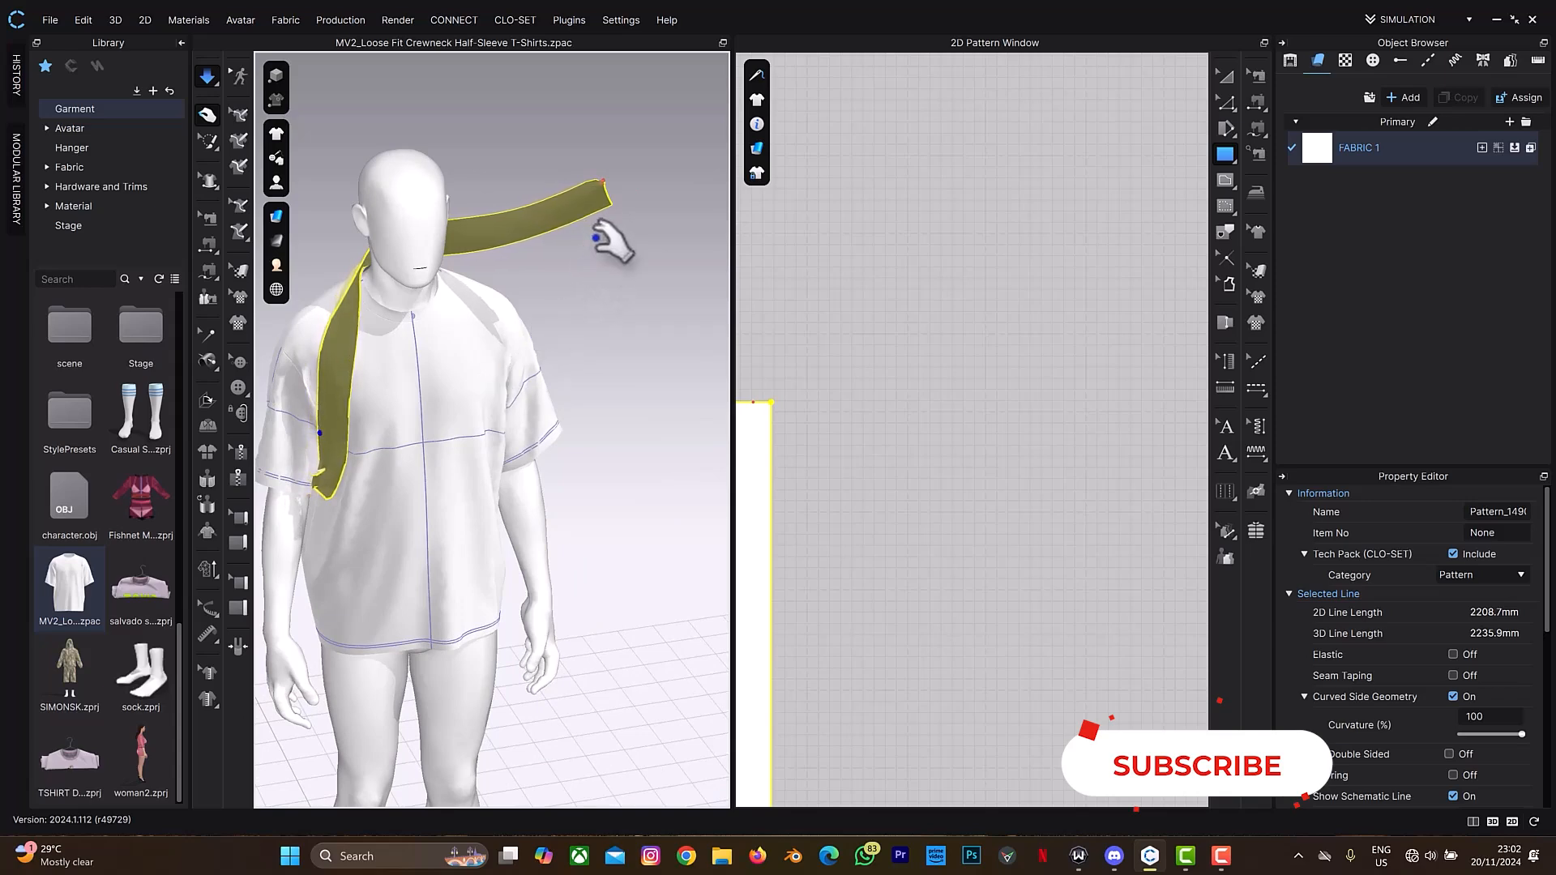
{"action": "mouse_move", "coordinate": [607, 217]}
{"action": "right_mouse_down"}
{"action": "mouse_move", "coordinate": [548, 216]}
{"action": "mouse_move", "coordinate": [580, 202]}
{"action": "mouse_move", "coordinate": [584, 230]}
{"action": "right_mouse_up"}
{"action": "right_click_drag", "start_coordinate": [549, 306], "coordinate": [555, 307]}
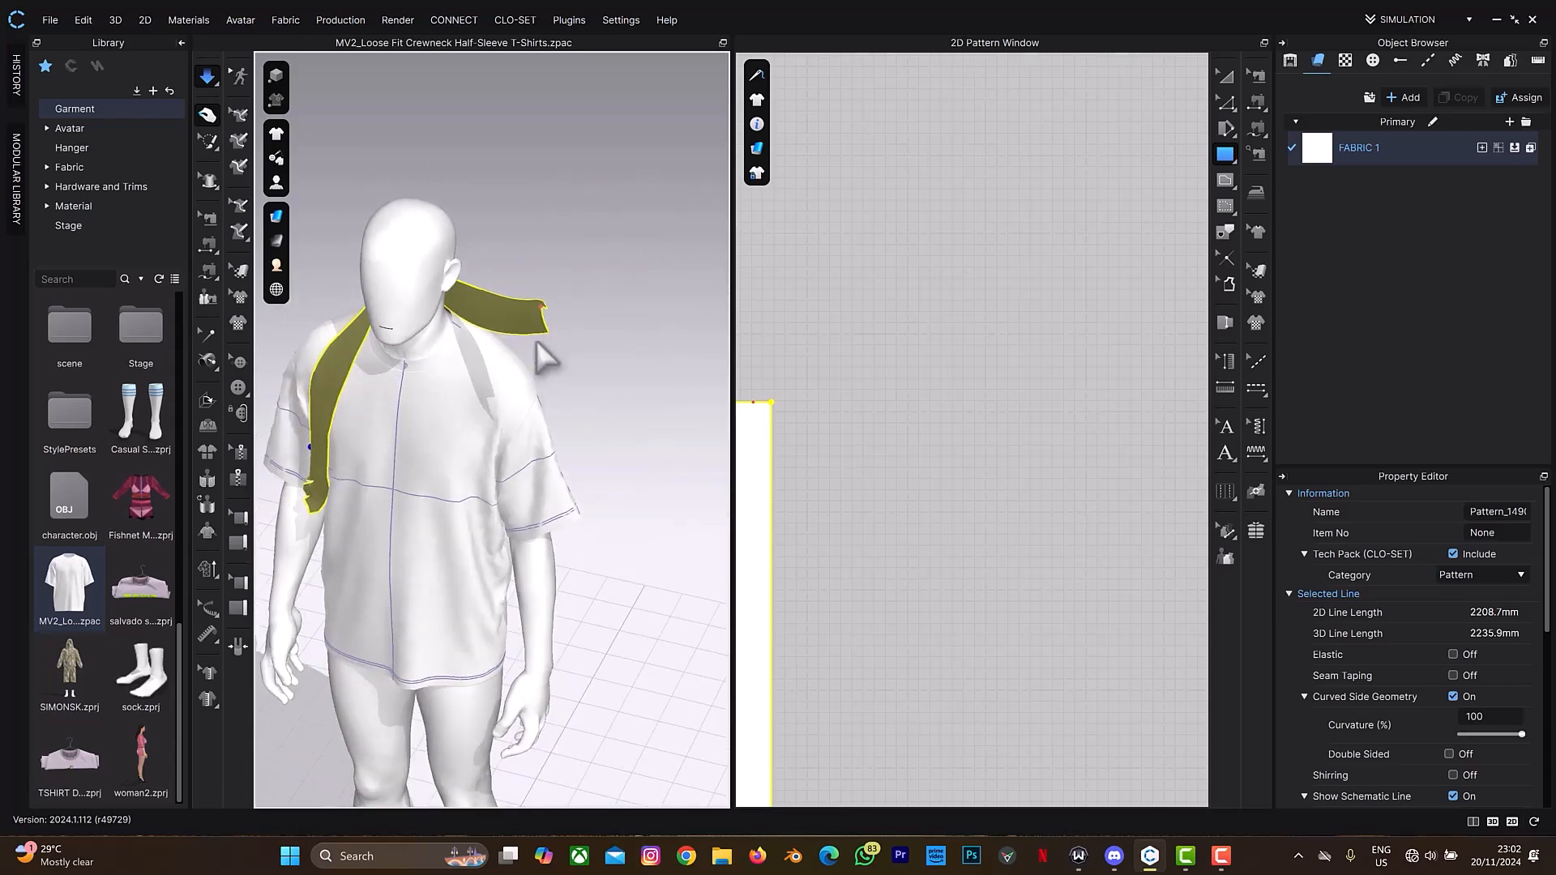
{"action": "left_click_drag", "start_coordinate": [551, 340], "coordinate": [489, 490]}
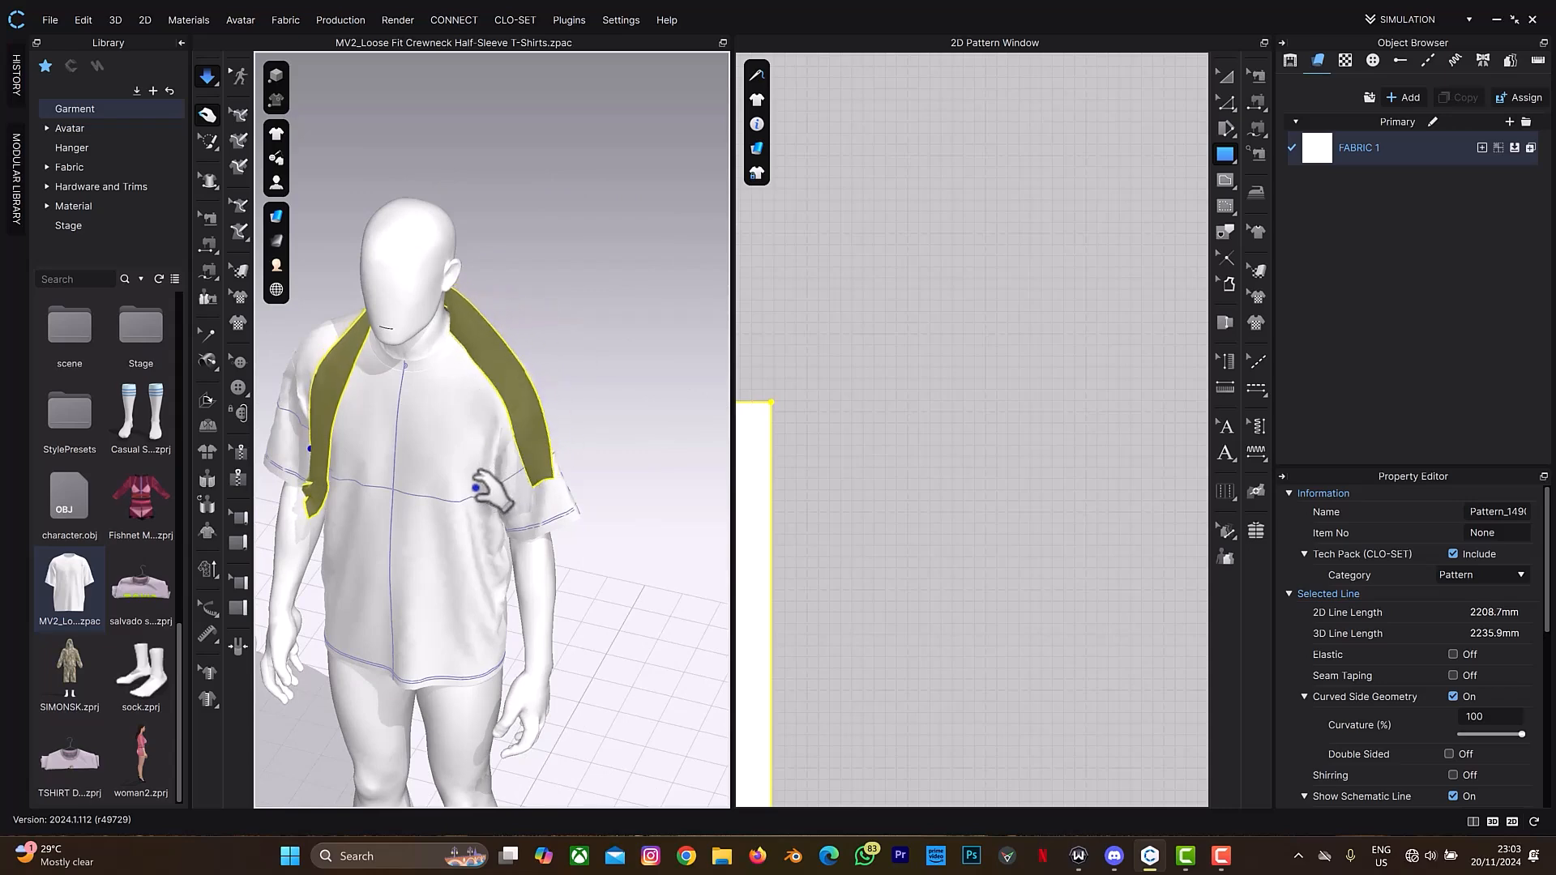
{"action": "right_click_drag", "start_coordinate": [600, 382], "coordinate": [549, 358]}
{"action": "left_click_drag", "start_coordinate": [408, 436], "coordinate": [287, 493]}
{"action": "right_click_drag", "start_coordinate": [514, 369], "coordinate": [660, 329]}
{"action": "key", "text": "space"}
Pin the strip pattern's upper end section in the 2D window with Pin (Box) and run the simulation
{"action": "right_click_drag", "start_coordinate": [821, 416], "coordinate": [948, 341]}
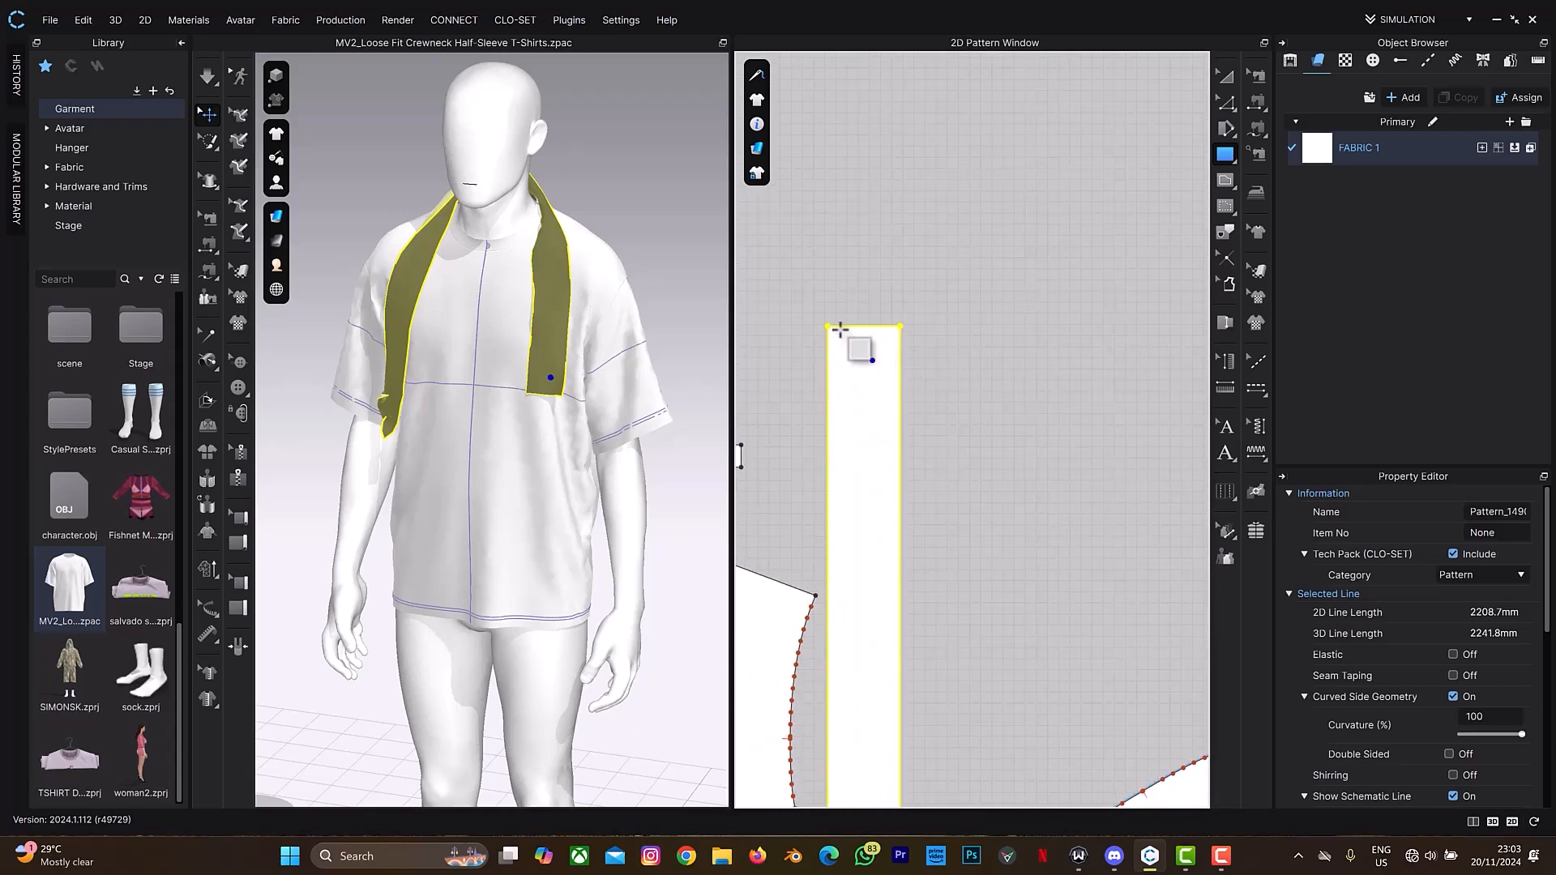
{"action": "left_click", "coordinate": [211, 146]}
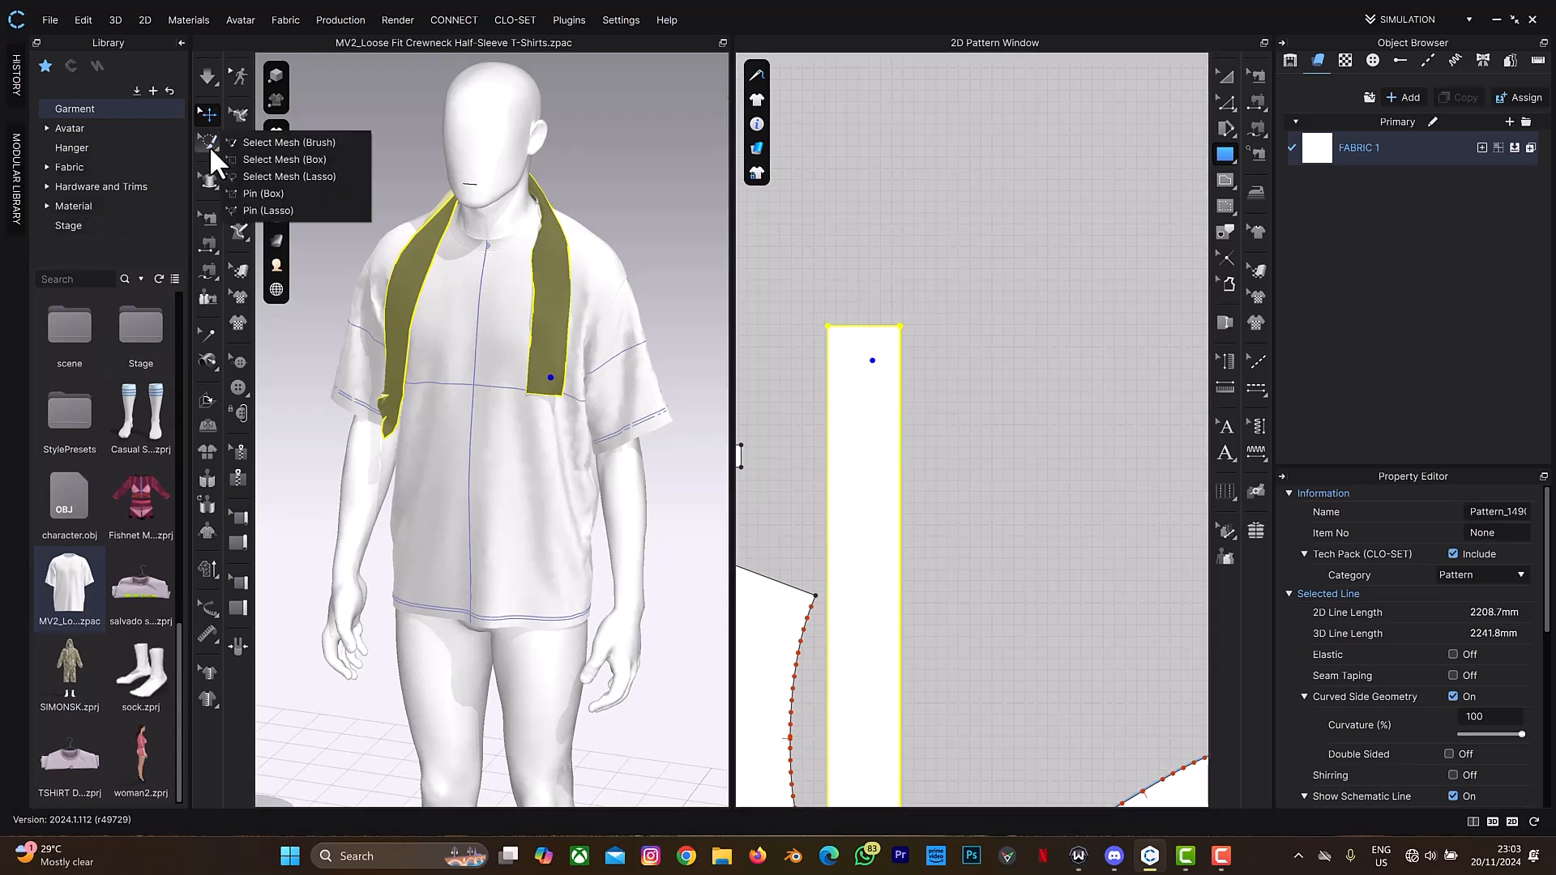
{"action": "left_click", "coordinate": [248, 195]}
{"action": "left_click_drag", "start_coordinate": [792, 300], "coordinate": [939, 478]}
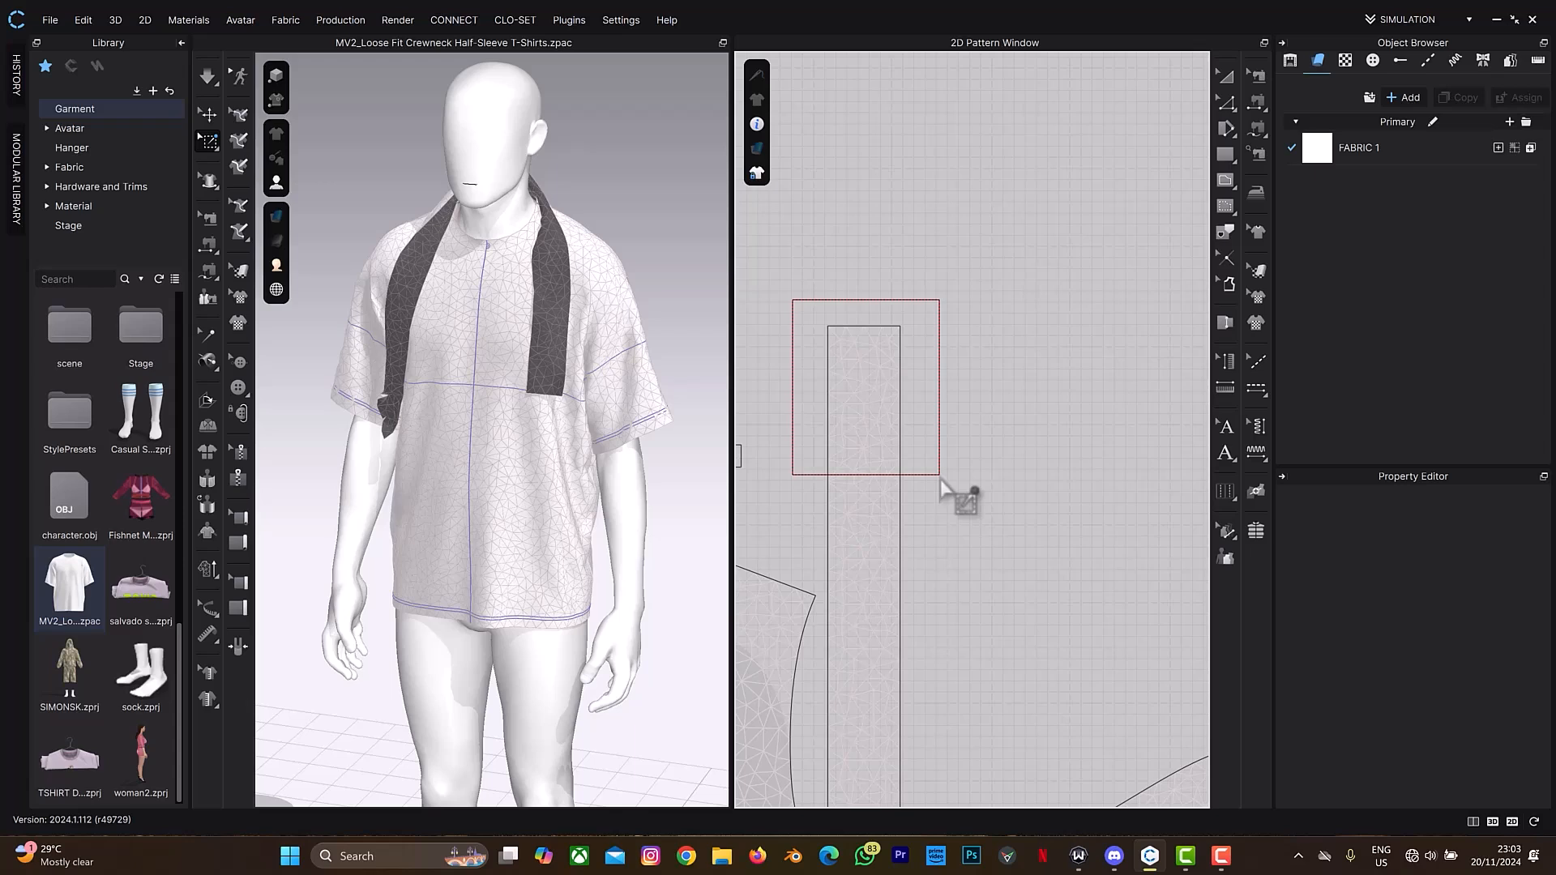
{"action": "left_click_drag", "start_coordinate": [941, 478], "coordinate": [933, 477]}
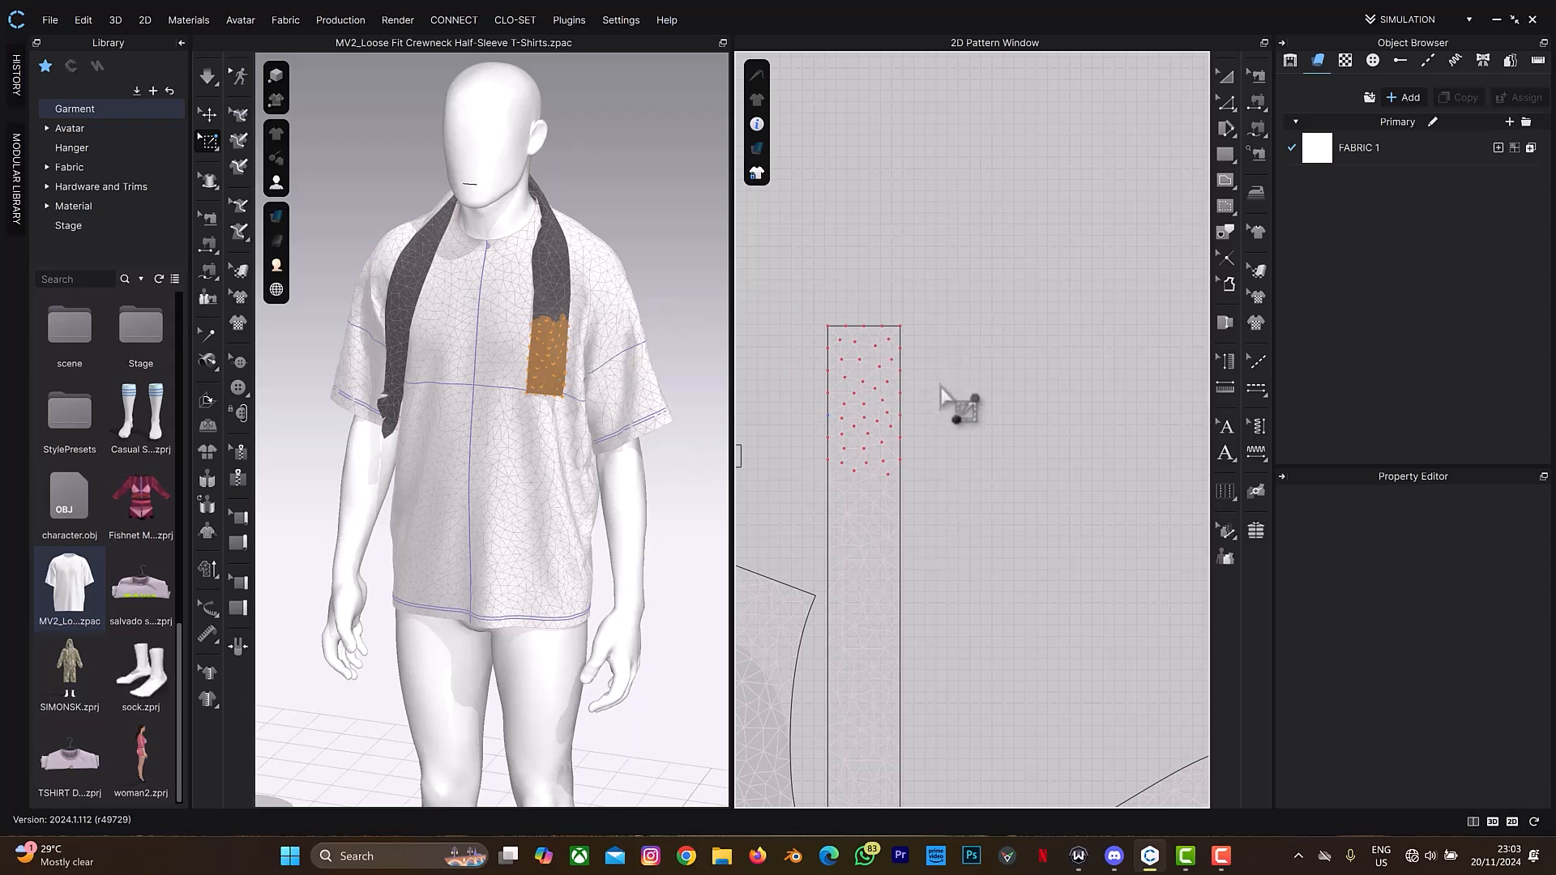
{"action": "key", "text": "space"}
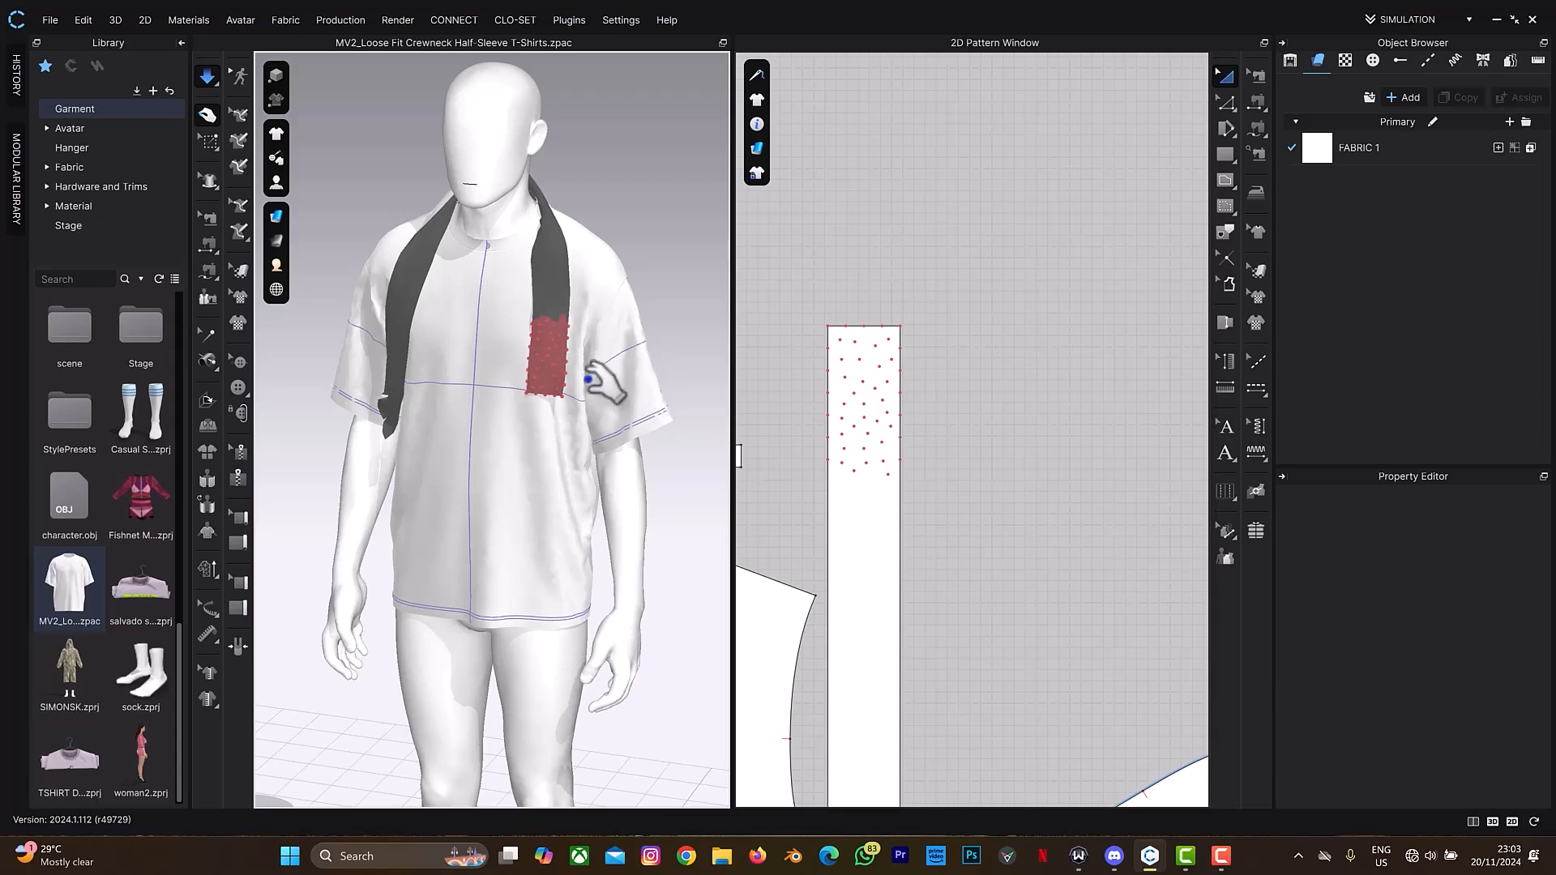
{"action": "right_click_drag", "start_coordinate": [513, 353], "coordinate": [608, 322]}
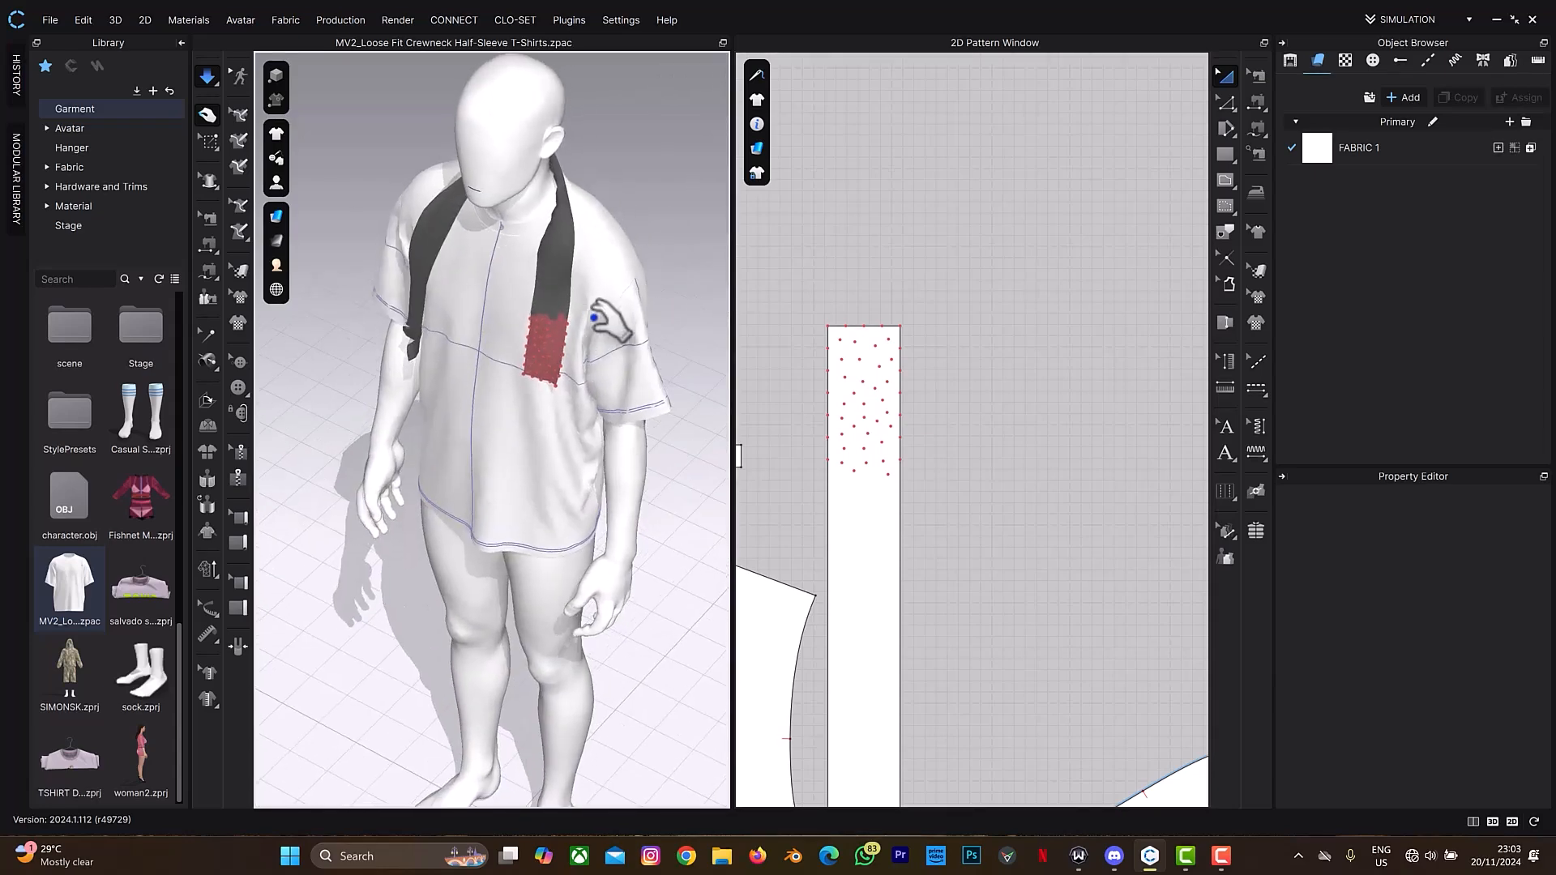
Pin a second section of the strip pattern, just below the pinned end, with Pin (Lasso)
{"action": "left_click", "coordinate": [214, 133]}
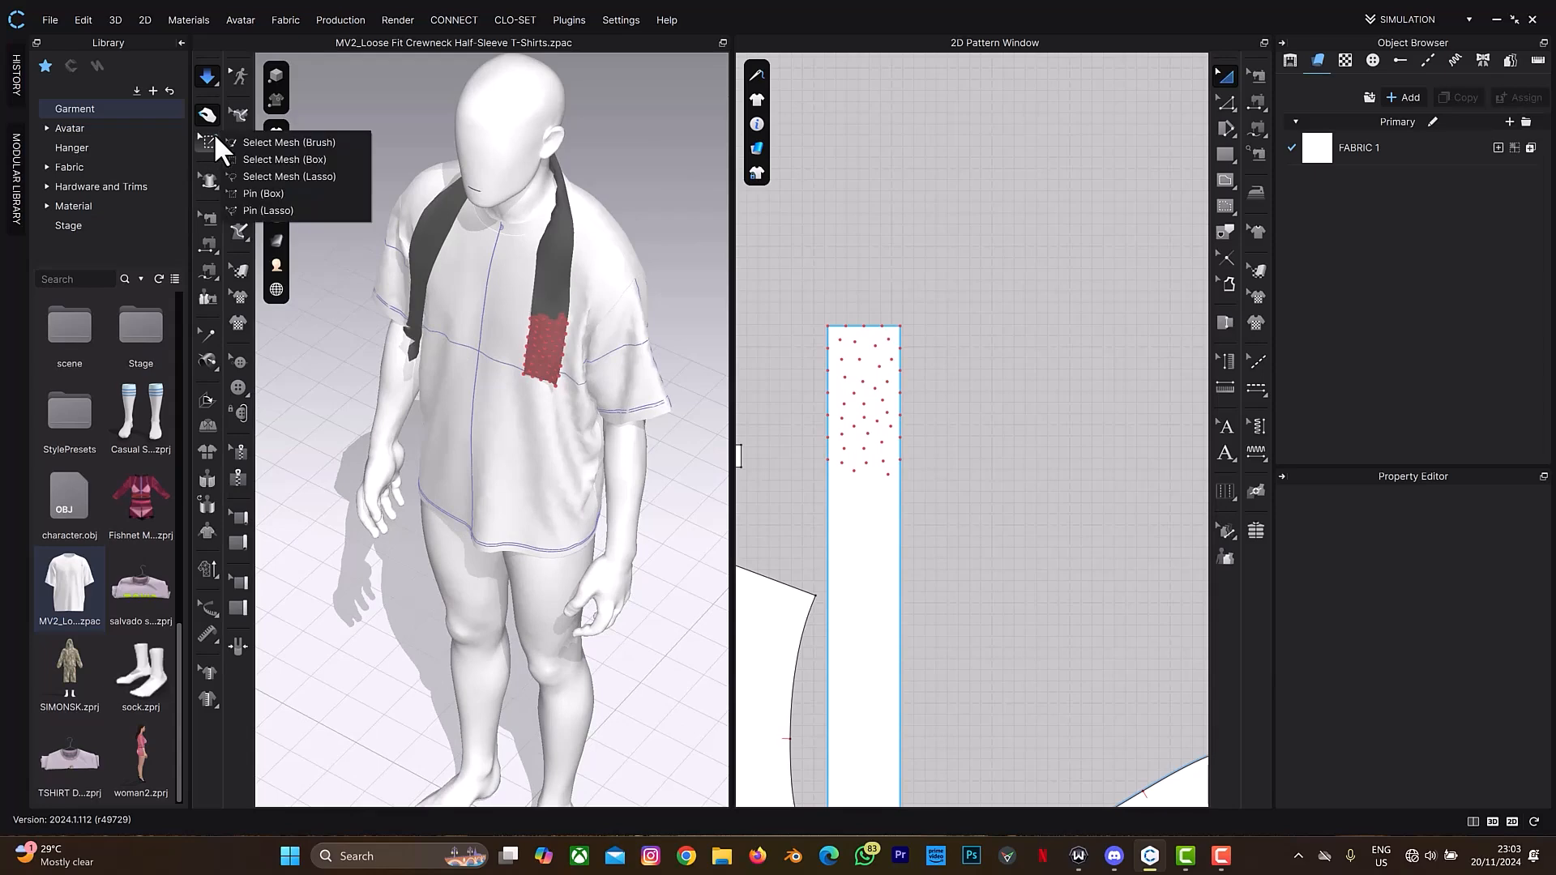
{"action": "left_click", "coordinate": [252, 211]}
{"action": "mouse_move", "coordinate": [784, 497]}
{"action": "left_mouse_down"}
{"action": "mouse_move", "coordinate": [848, 517]}
{"action": "mouse_move", "coordinate": [908, 577]}
{"action": "mouse_move", "coordinate": [918, 627]}
{"action": "mouse_move", "coordinate": [896, 771]}
{"action": "mouse_move", "coordinate": [922, 736]}
{"action": "left_mouse_up"}
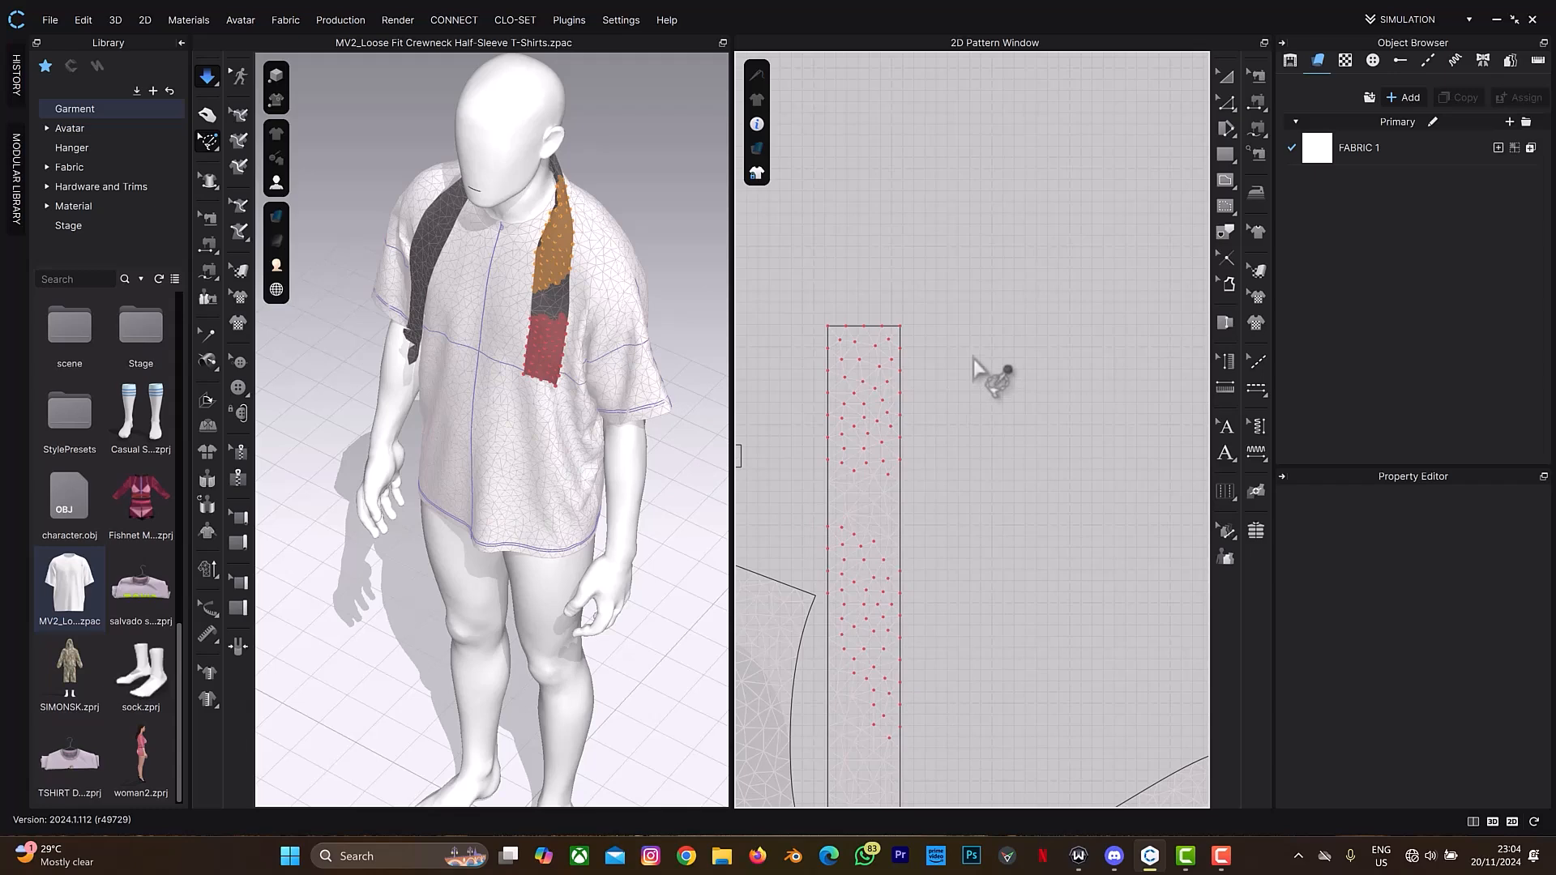
Stop the simulation, delete all pins from the draped strip, and switch back to selecting and moving patterns
{"action": "key", "text": "space"}
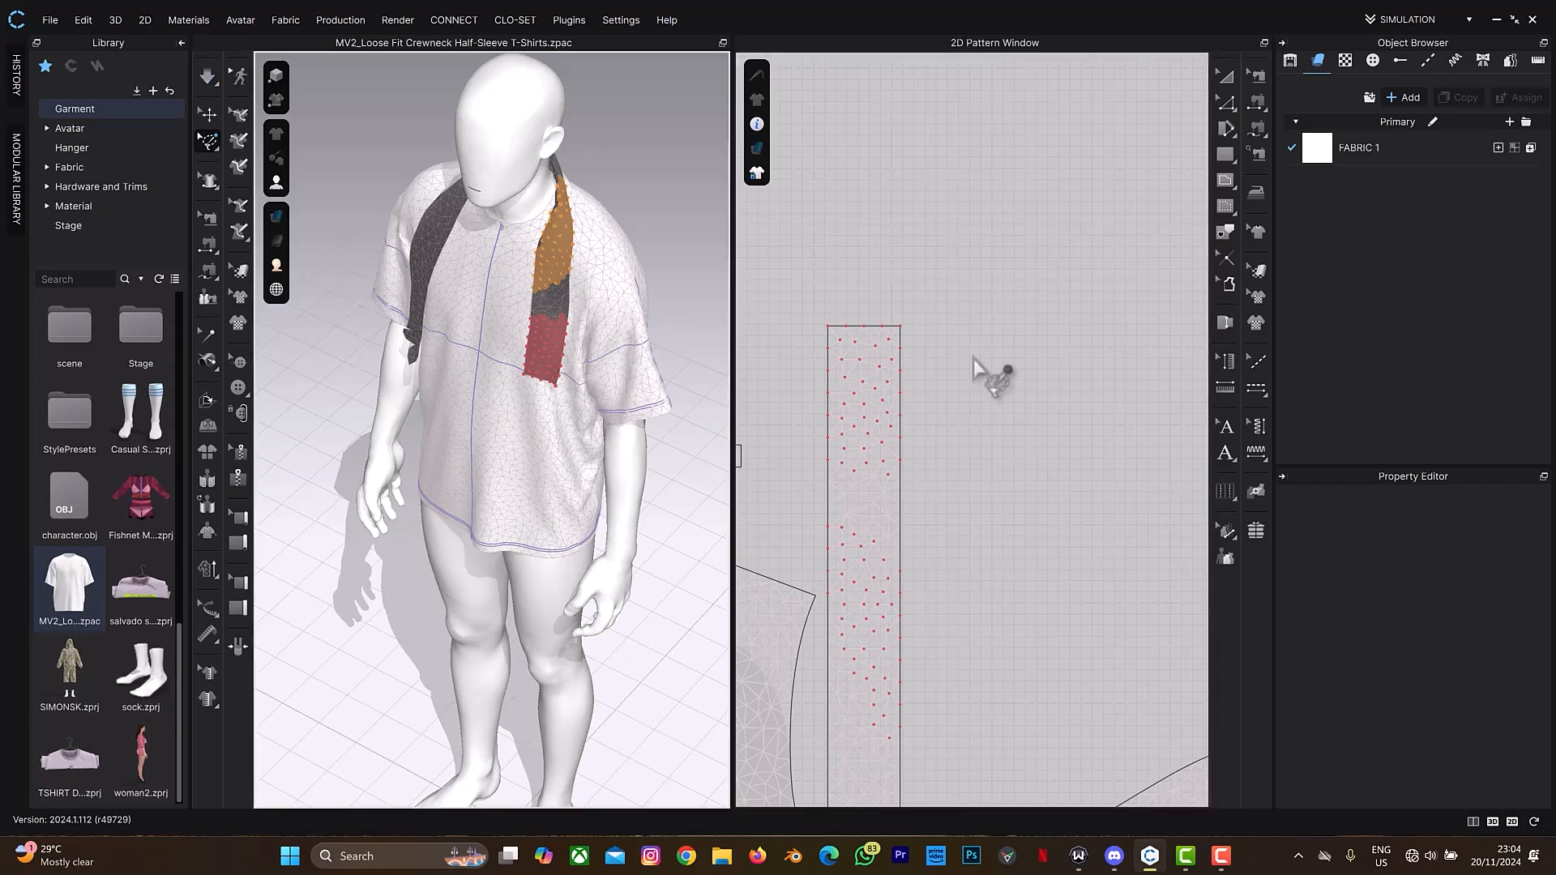
{"action": "key", "text": "ctrl+w"}
{"action": "left_click", "coordinate": [209, 115]}
{"action": "scroll", "coordinate": [617, 362], "scroll_direction": "down", "scroll_amount": 2}
{"action": "right_click_drag", "start_coordinate": [614, 350], "coordinate": [651, 317]}
{"action": "scroll", "coordinate": [577, 397], "scroll_direction": "down", "scroll_amount": 2}
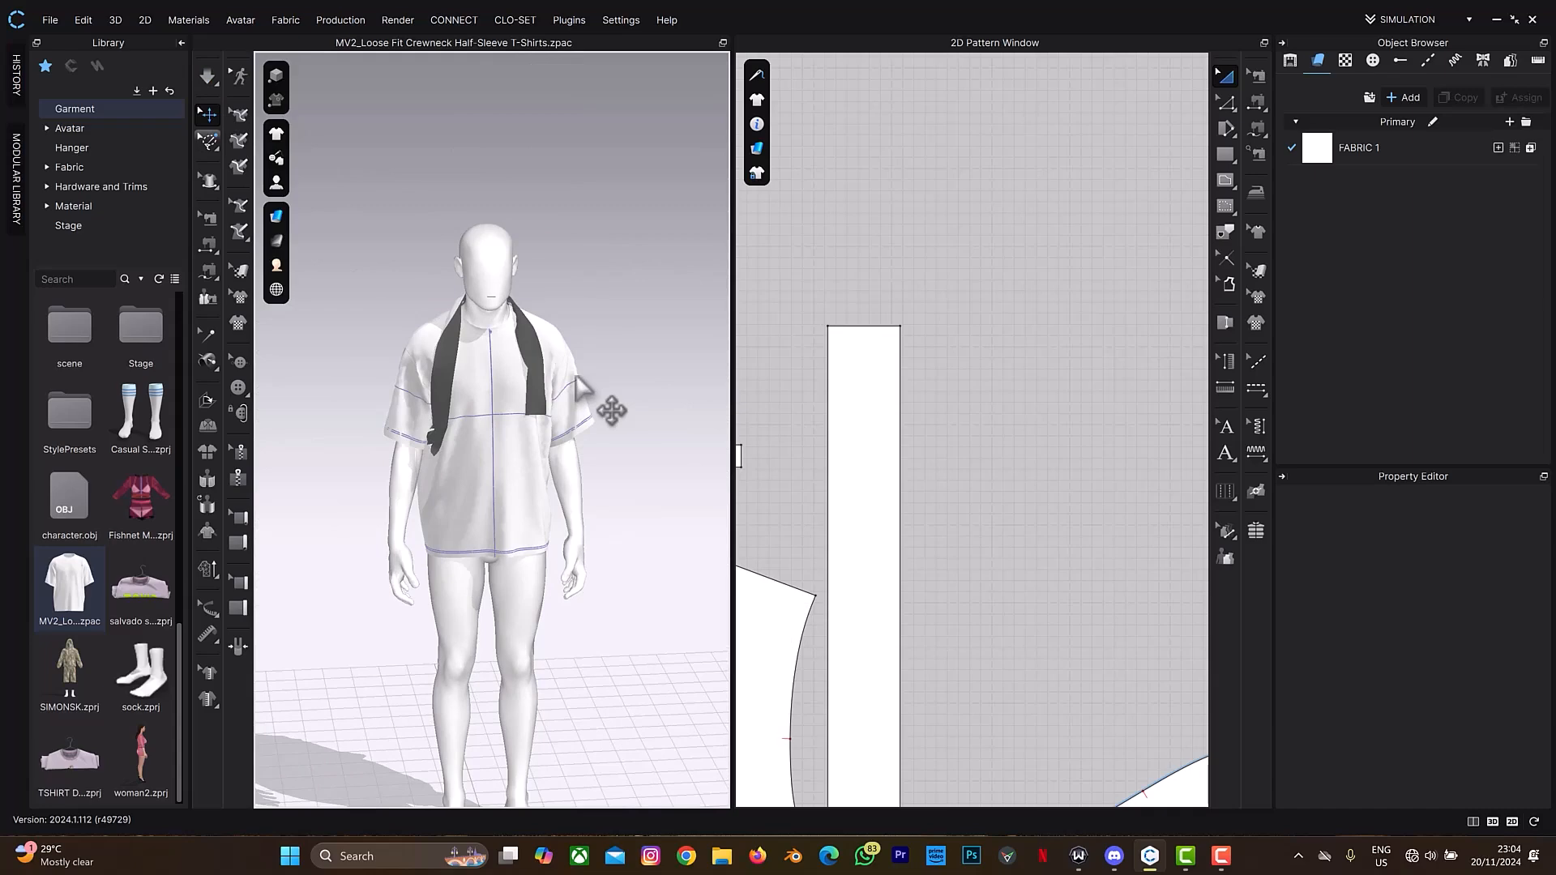
{"action": "right_click_drag", "start_coordinate": [576, 387], "coordinate": [656, 386]}
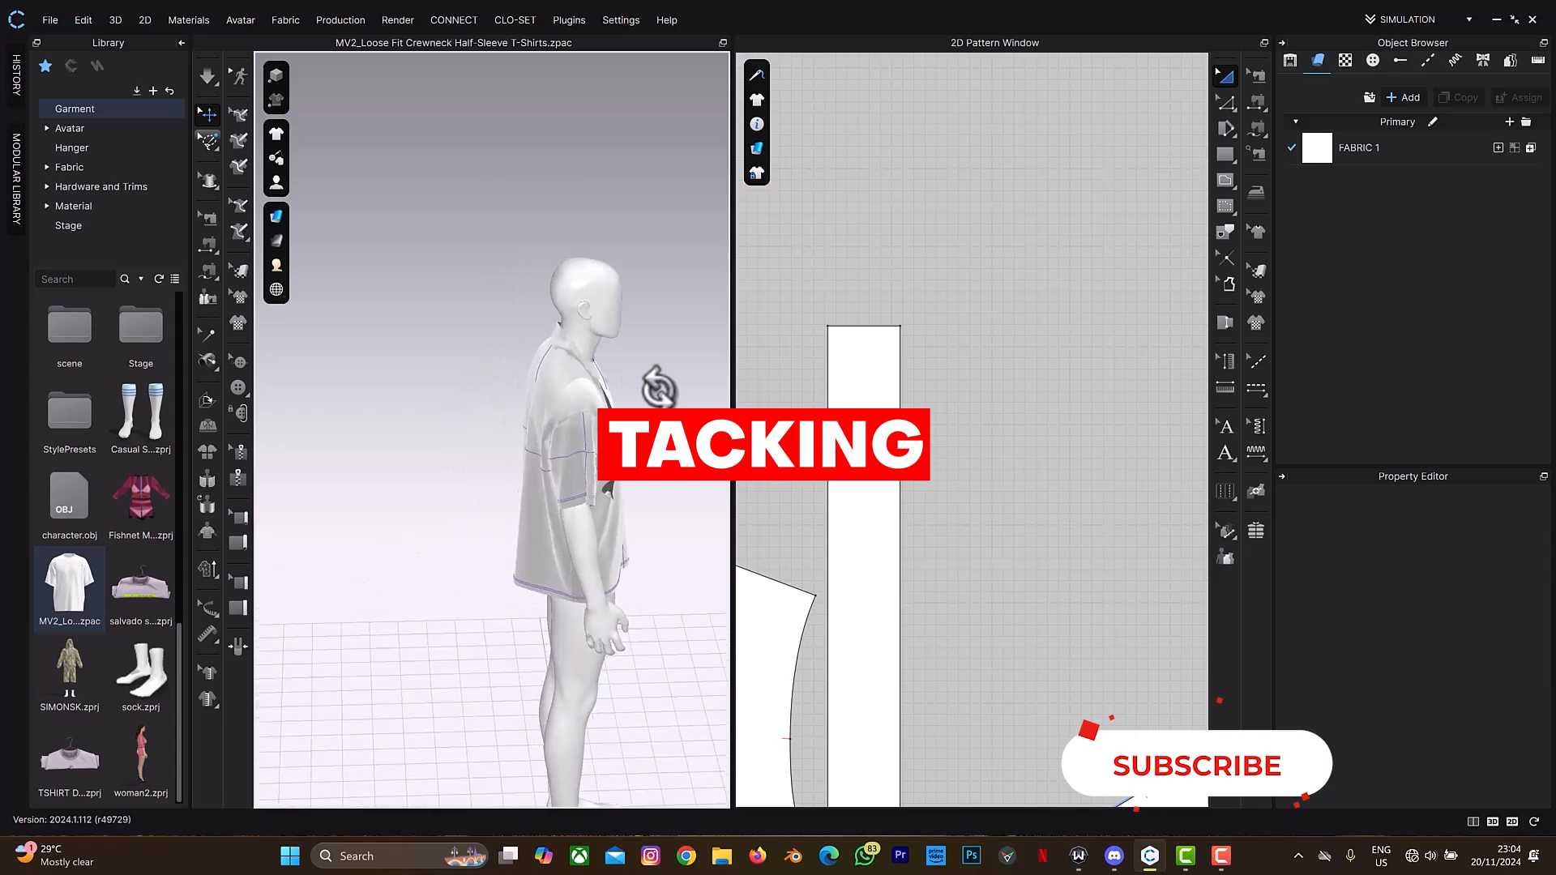
{"action": "left_click", "coordinate": [207, 358]}
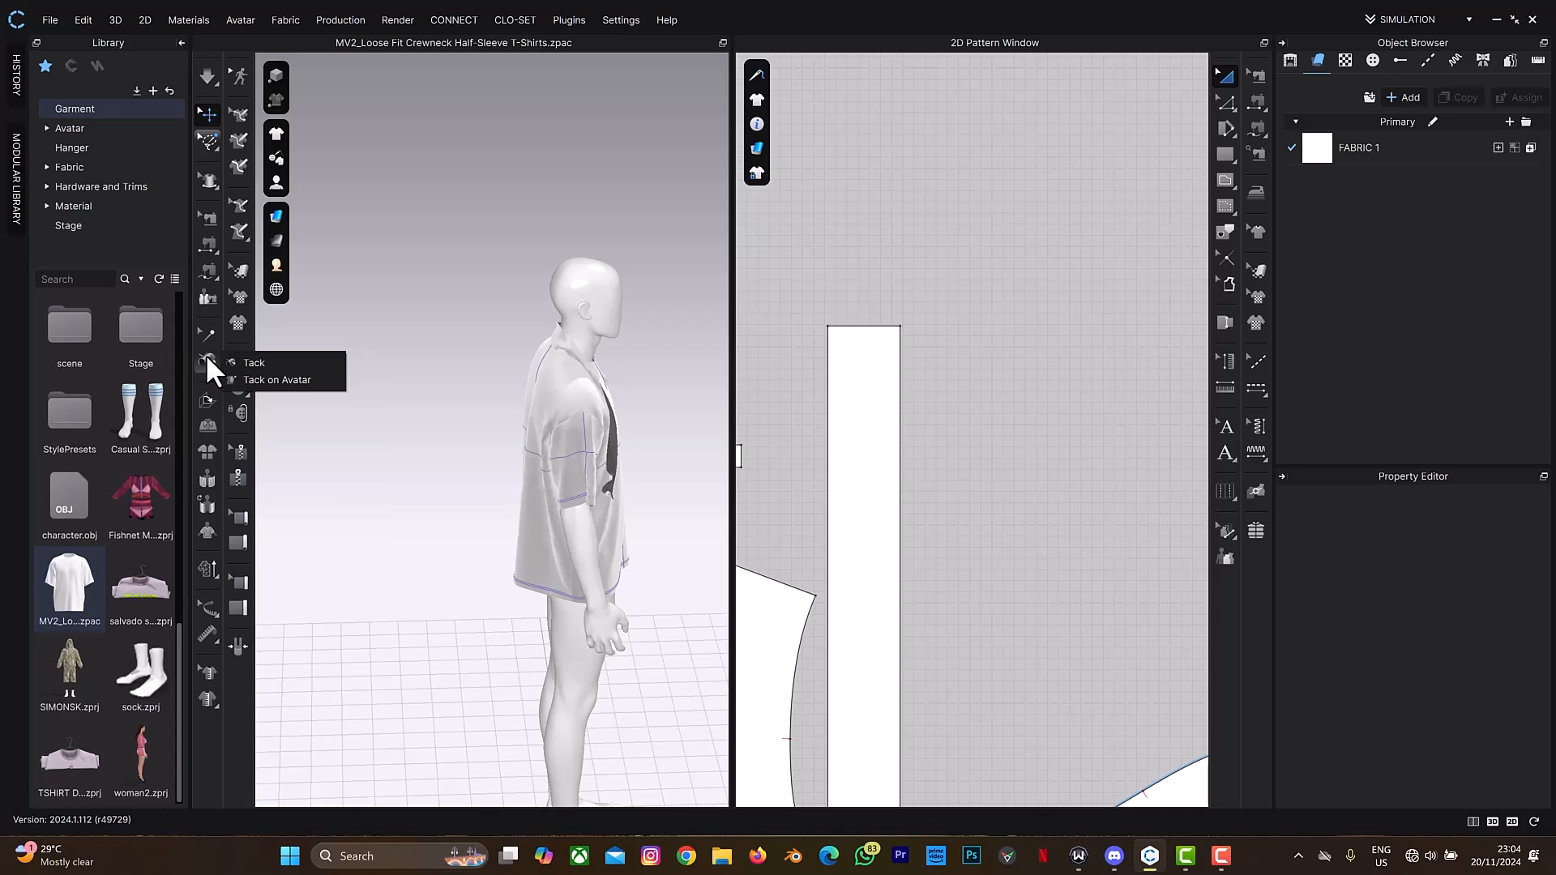
{"action": "left_click", "coordinate": [272, 383]}
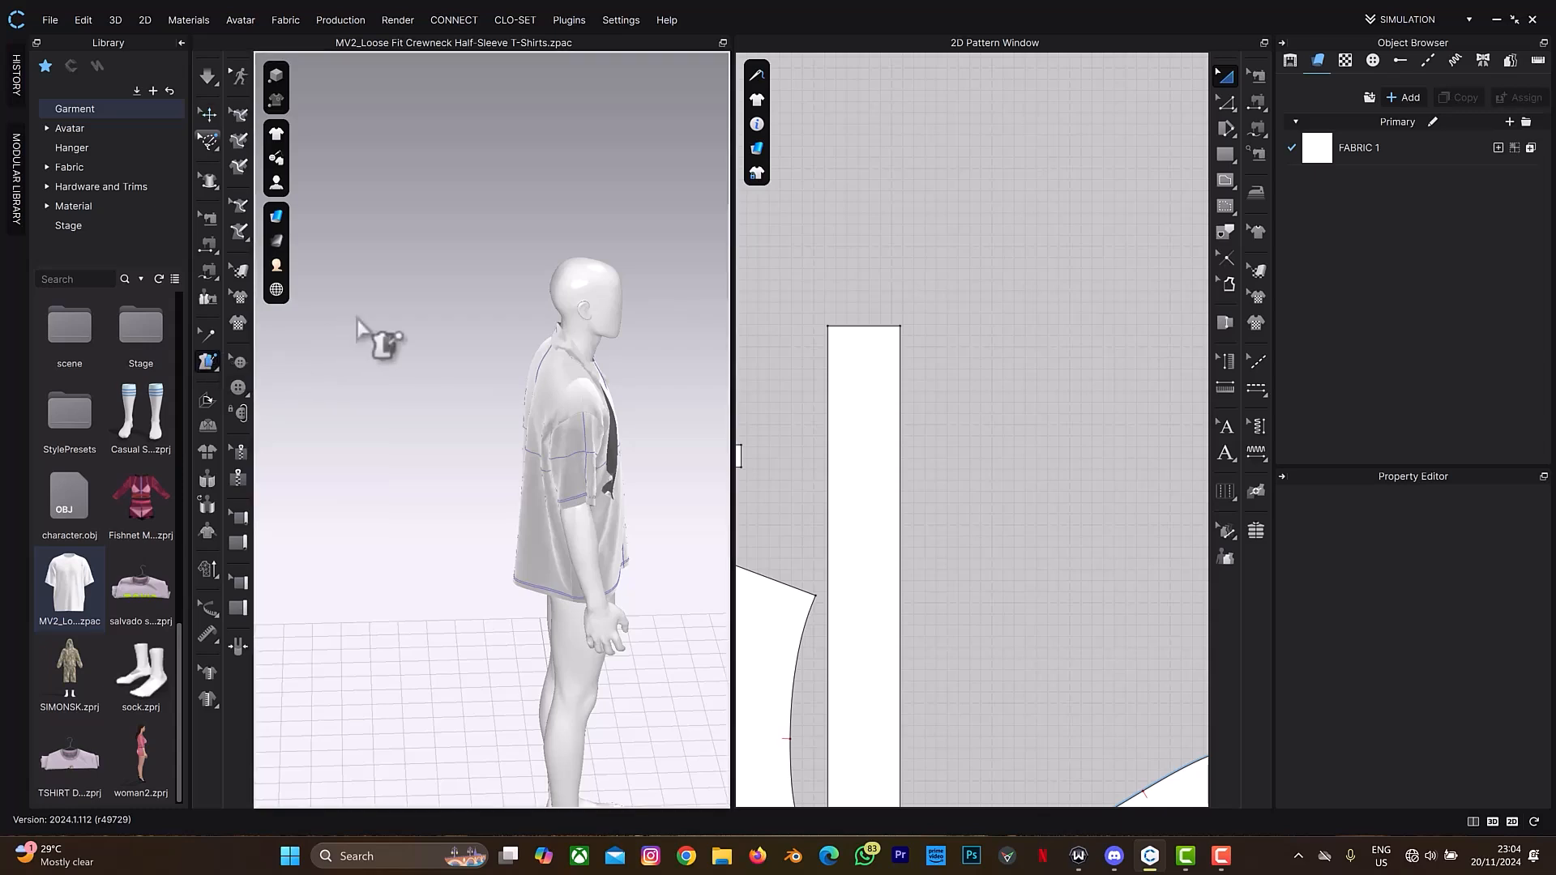
{"action": "right_click_drag", "start_coordinate": [365, 338], "coordinate": [608, 454]}
{"action": "scroll", "coordinate": [656, 442], "scroll_direction": "up", "scroll_amount": 2}
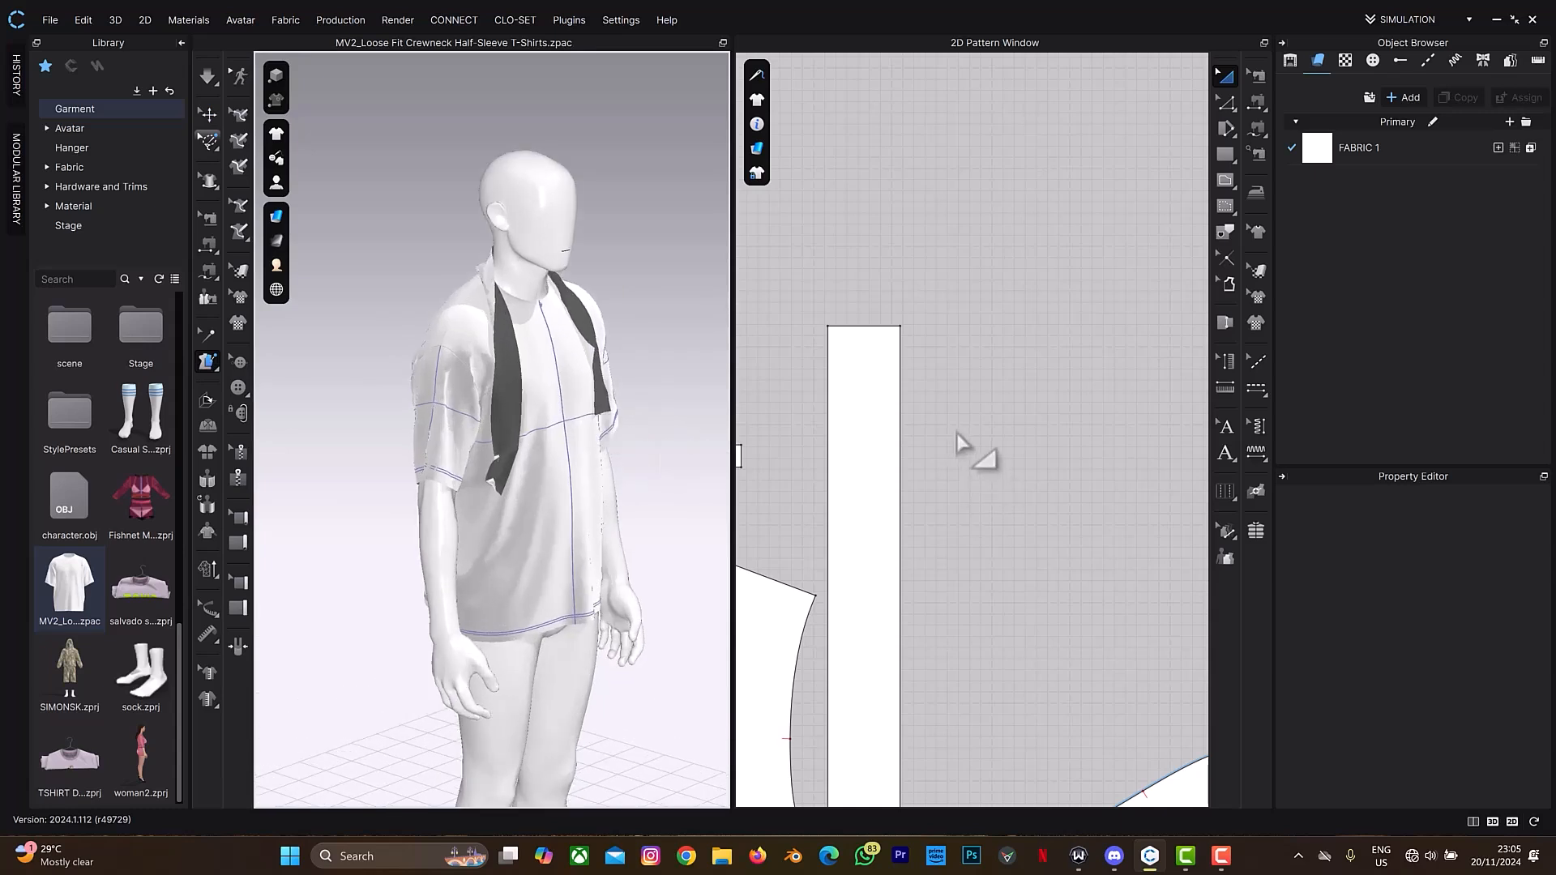
Draw a short, narrow rectangular pattern beside the long strip's upper half in the 2D window, with an outline length of about 998 mm
{"action": "key", "text": "s"}
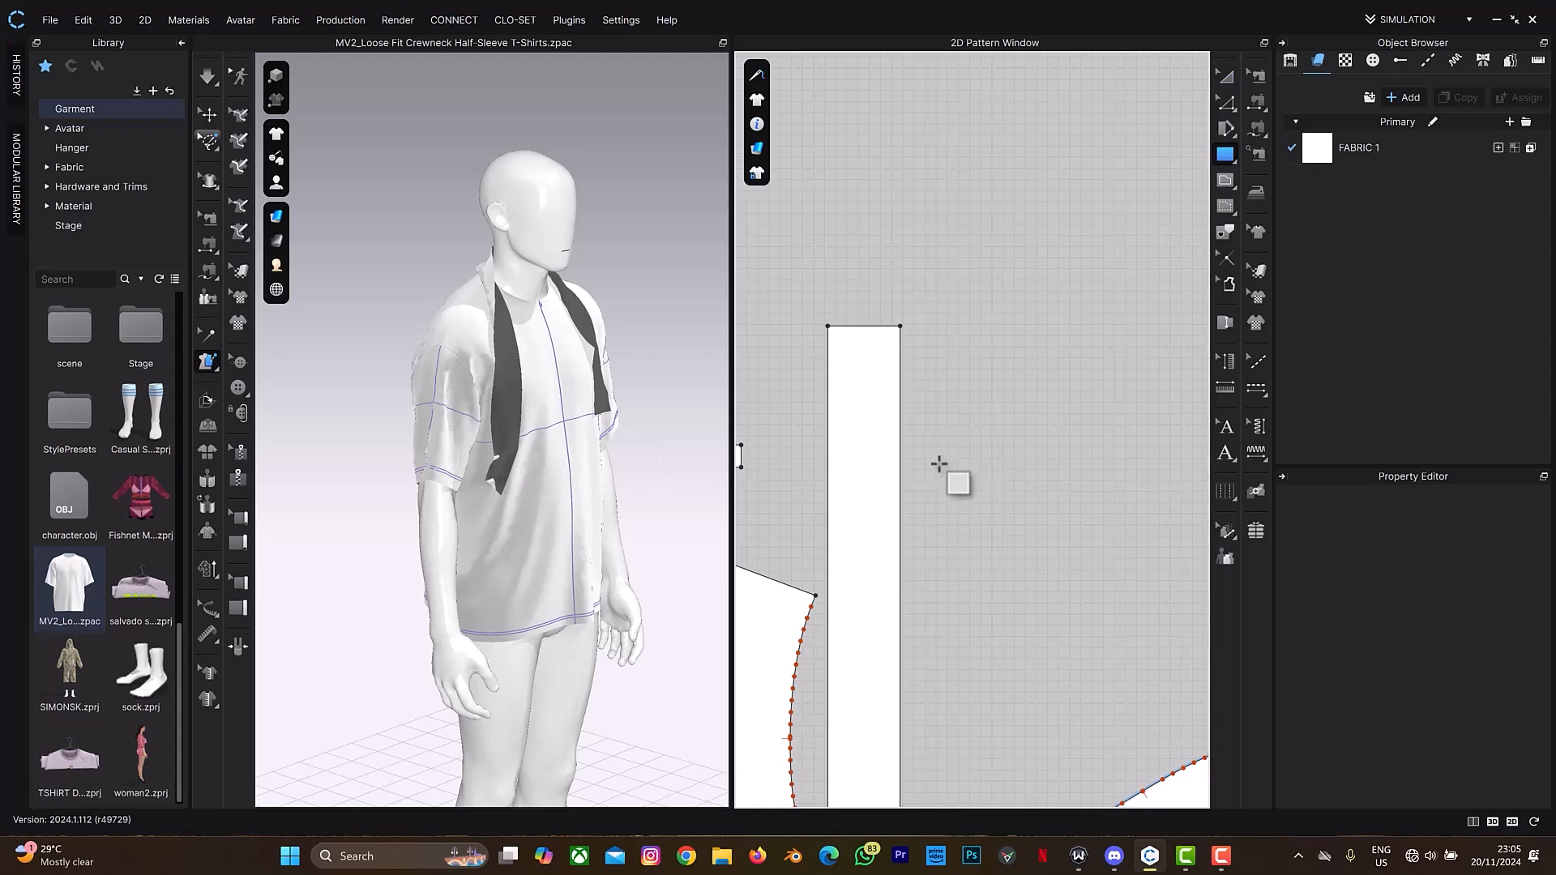
{"action": "scroll", "coordinate": [940, 454], "scroll_direction": "down", "scroll_amount": 5}
{"action": "left_click_drag", "start_coordinate": [943, 437], "coordinate": [957, 523]}
Move the new rectangle in the 3D window down in front of the avatar's chest, close to the draped strip
{"action": "right_click_drag", "start_coordinate": [643, 435], "coordinate": [590, 256]}
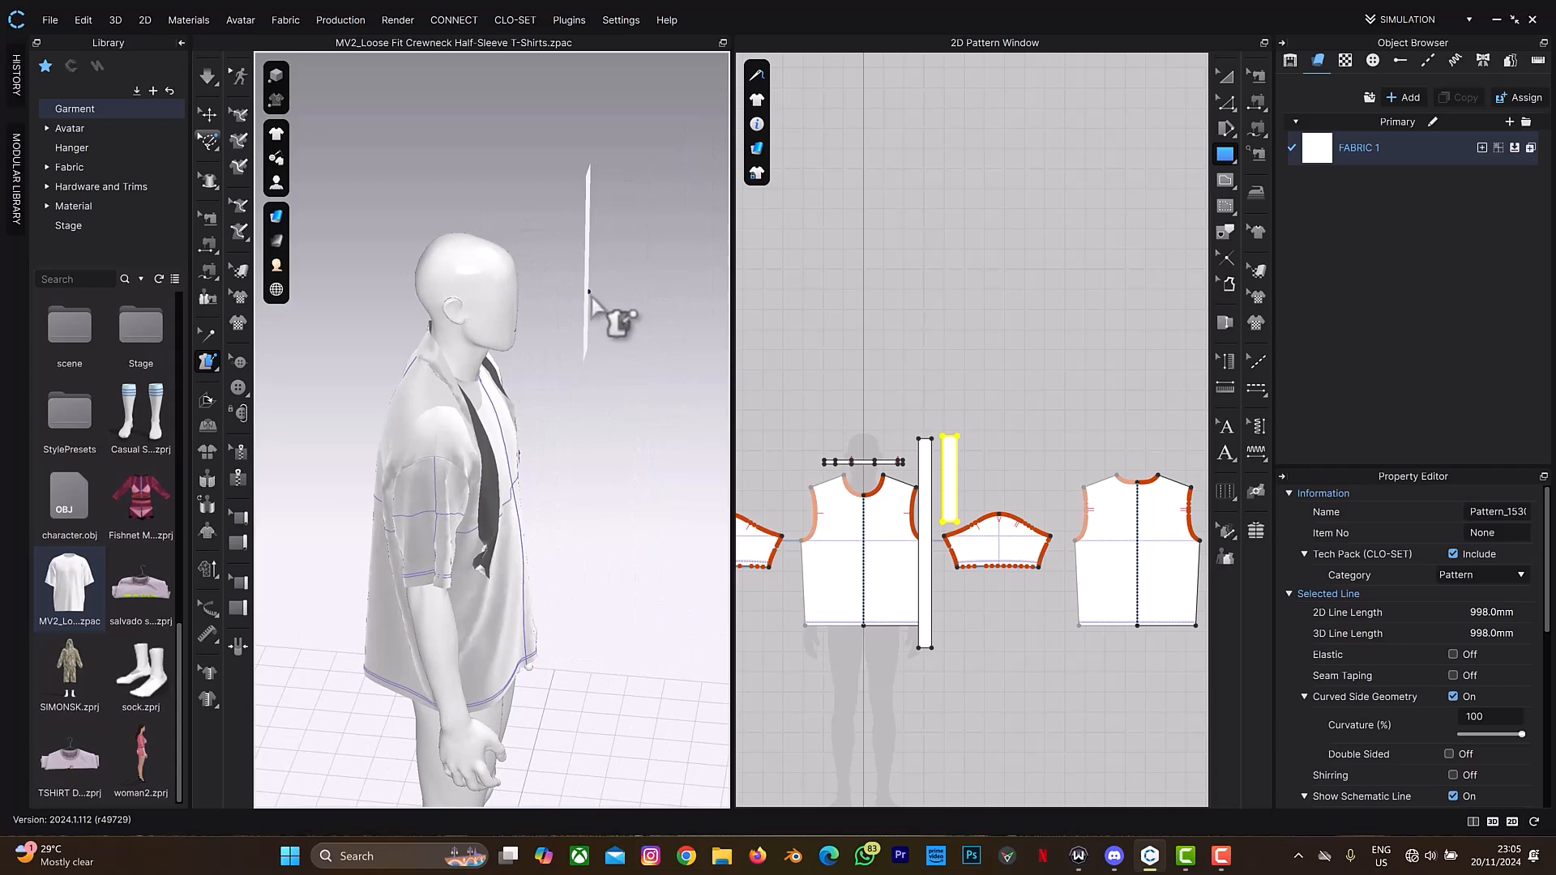
{"action": "key", "text": "q"}
{"action": "left_click", "coordinate": [589, 269]}
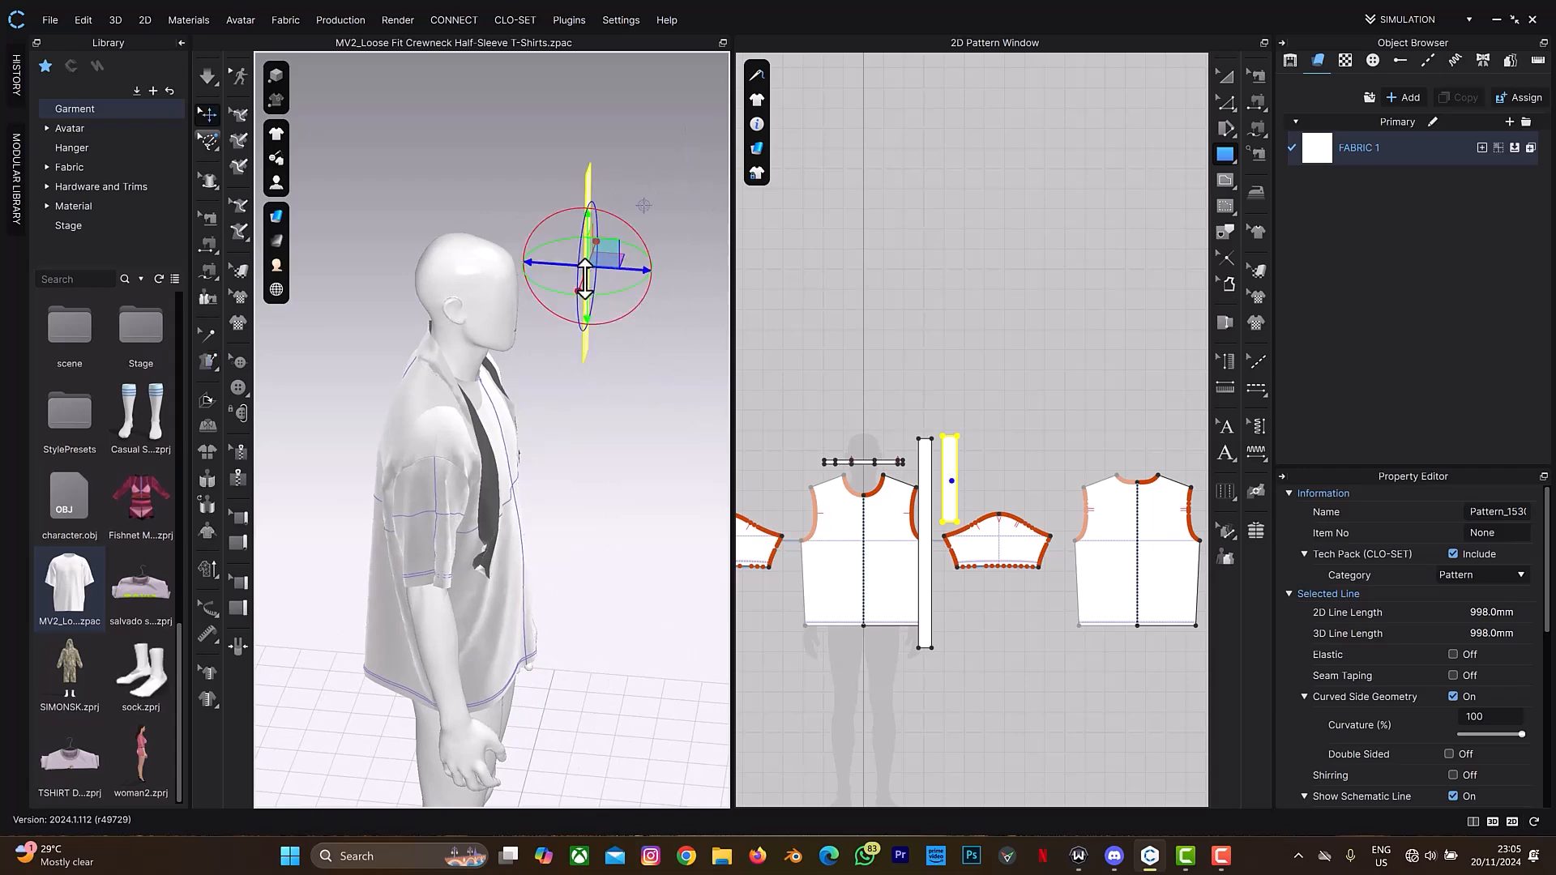
{"action": "left_click_drag", "start_coordinate": [581, 281], "coordinate": [528, 458]}
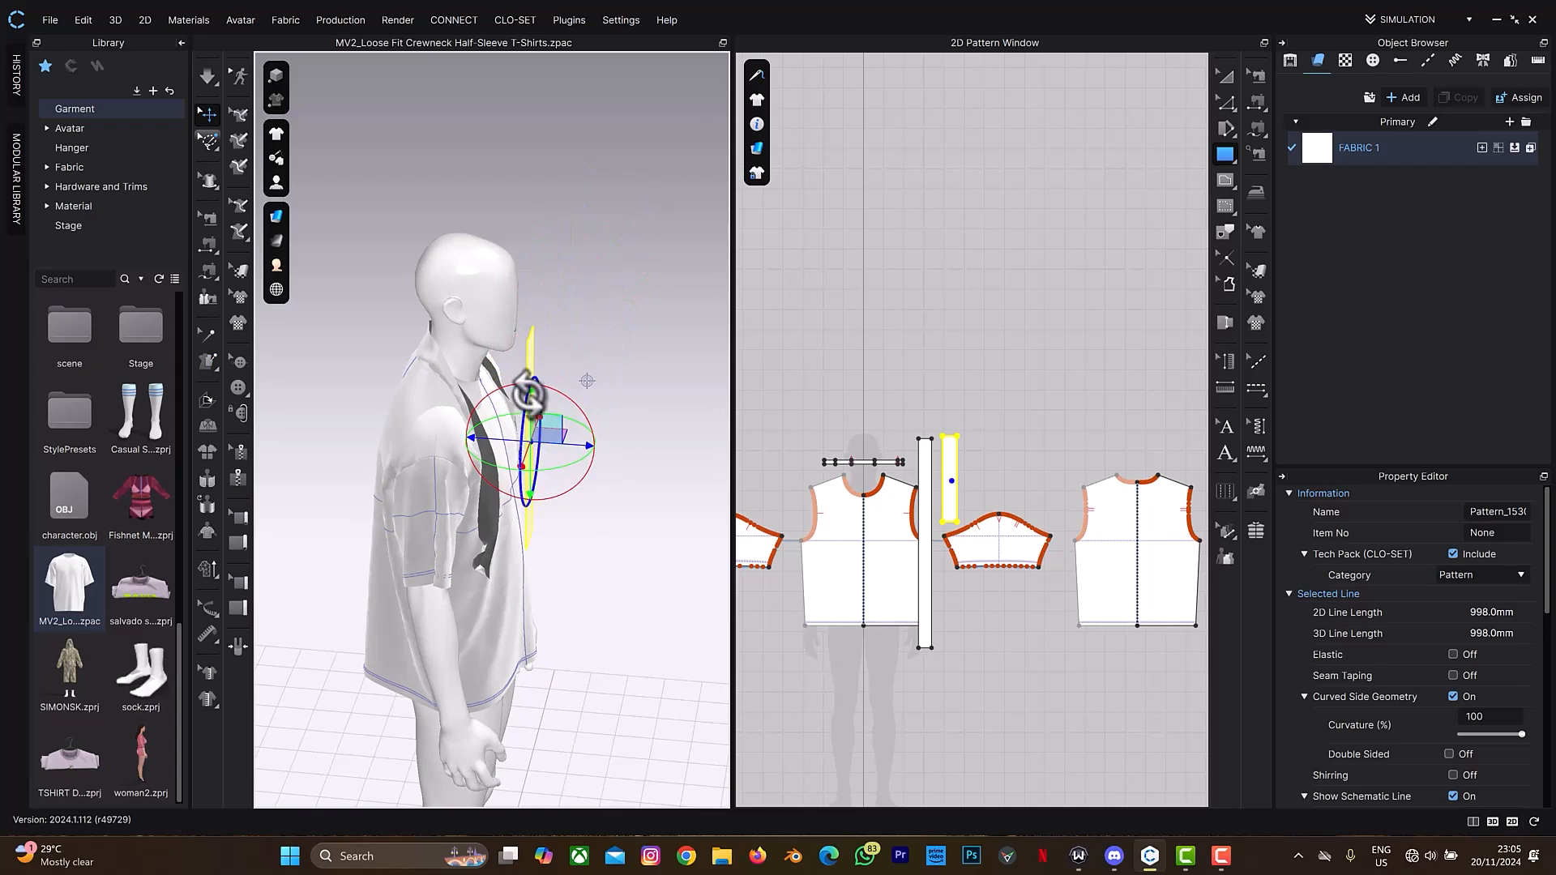
{"action": "left_click_drag", "start_coordinate": [531, 397], "coordinate": [531, 455]}
{"action": "right_click_drag", "start_coordinate": [590, 413], "coordinate": [538, 407]}
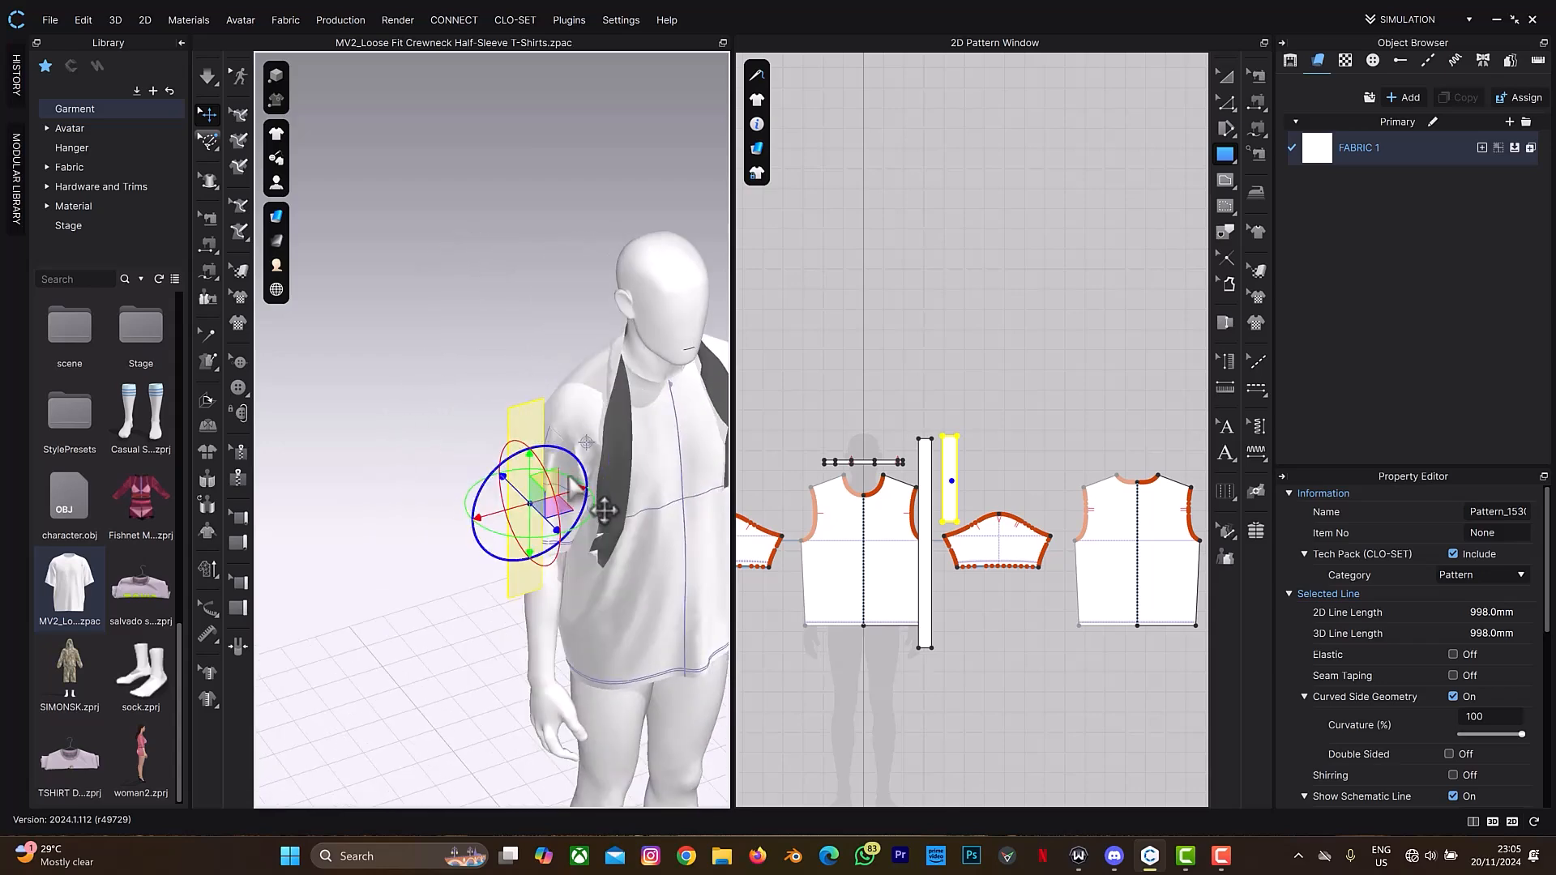
{"action": "left_click_drag", "start_coordinate": [579, 491], "coordinate": [693, 477]}
{"action": "right_click_drag", "start_coordinate": [628, 481], "coordinate": [555, 399]}
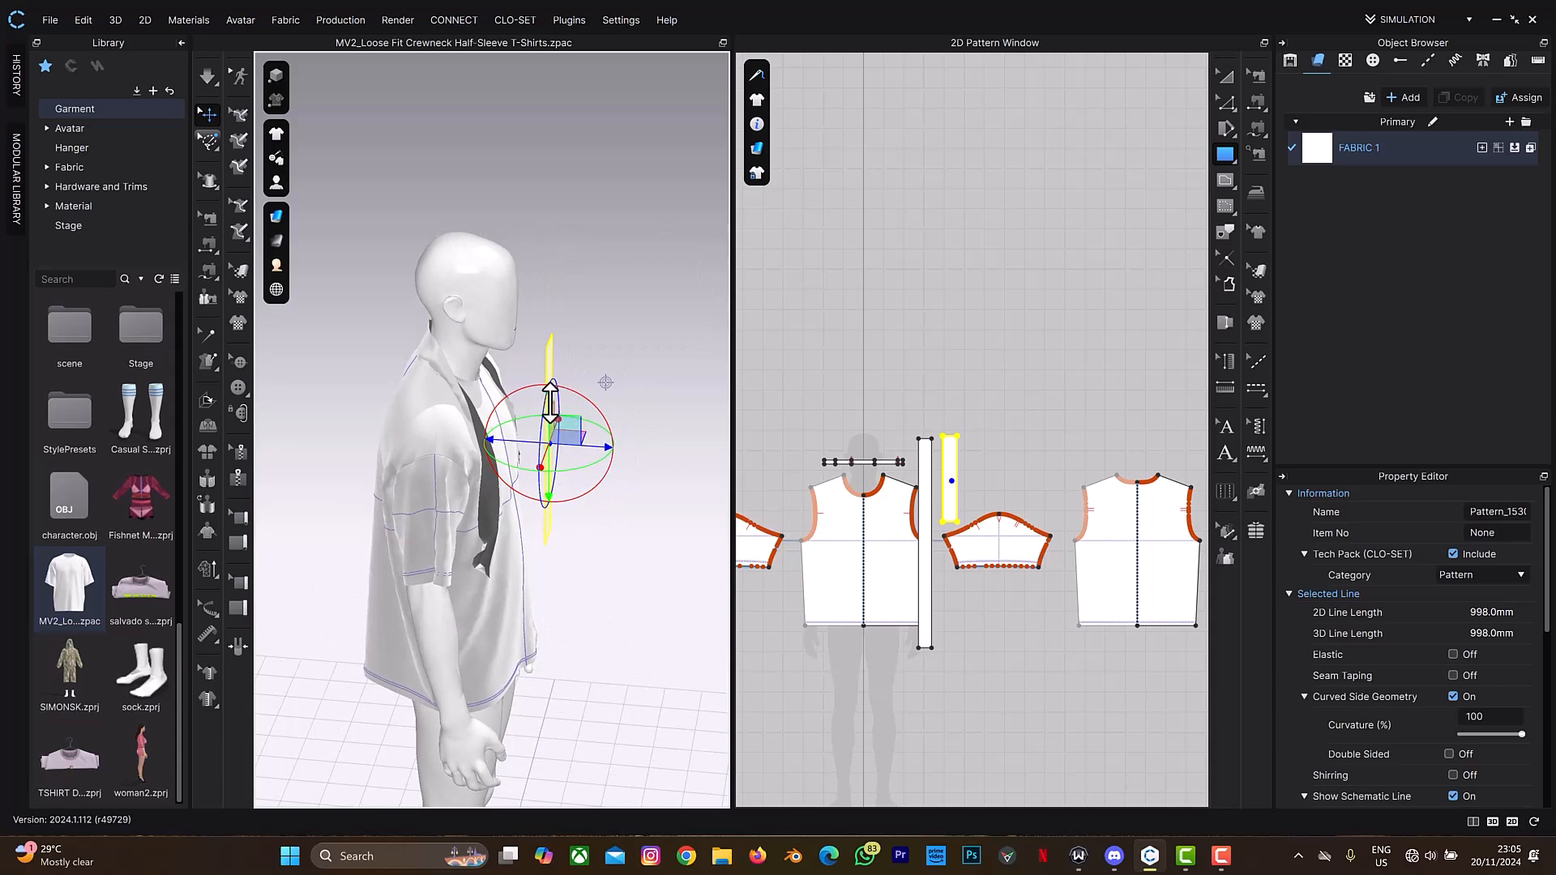
{"action": "left_click_drag", "start_coordinate": [550, 401], "coordinate": [521, 472]}
{"action": "right_click_drag", "start_coordinate": [684, 455], "coordinate": [624, 434]}
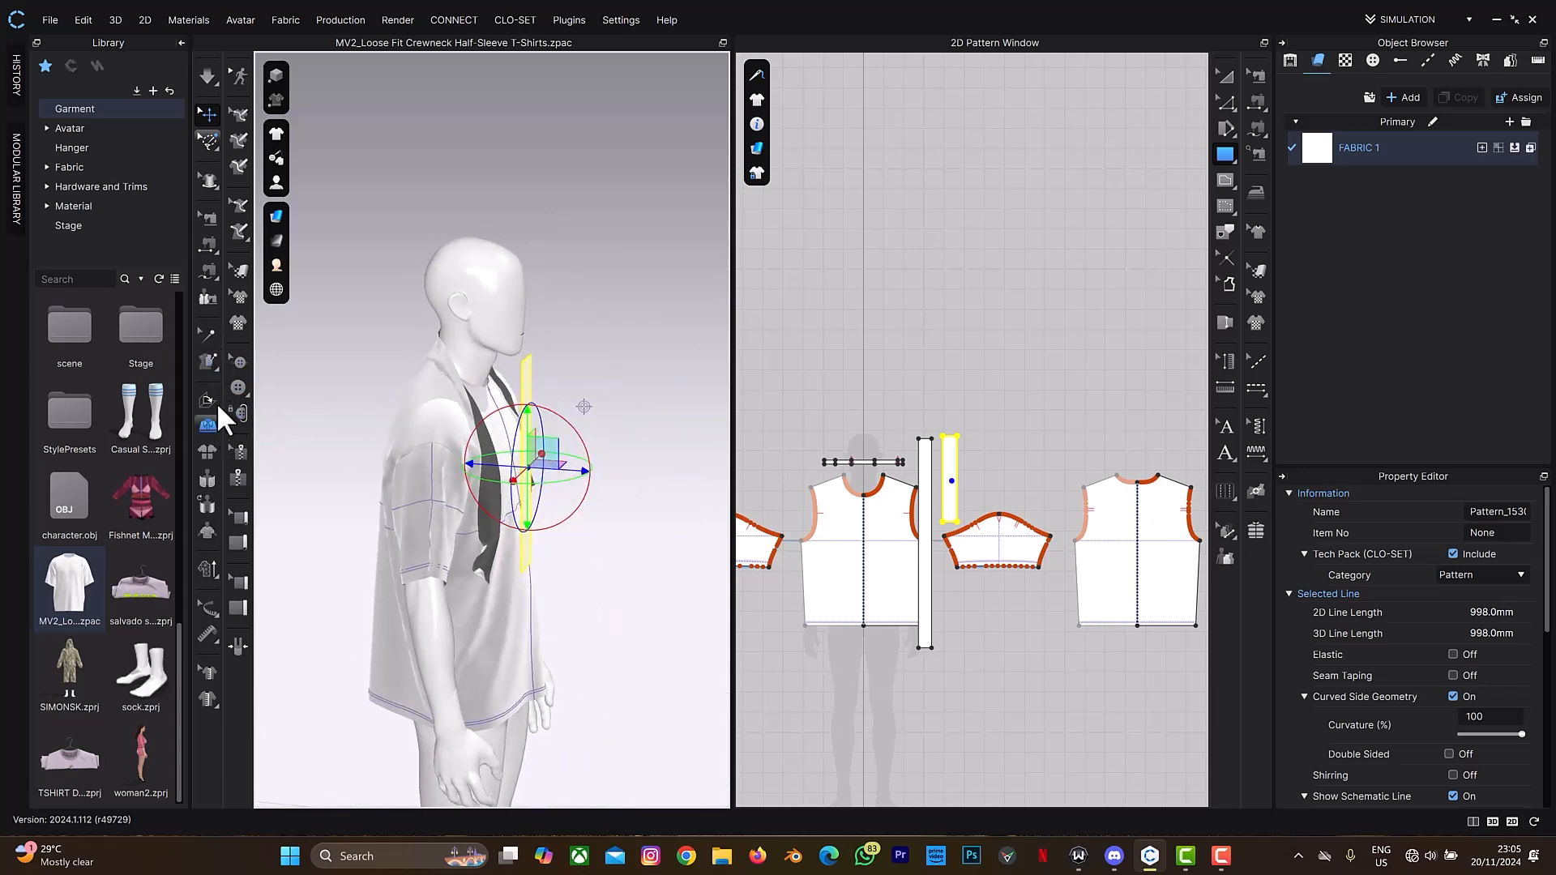
Tack the upper part of the new rectangle to the draped strip on the avatar's right chest with the Tack tool
{"action": "left_click", "coordinate": [214, 358]}
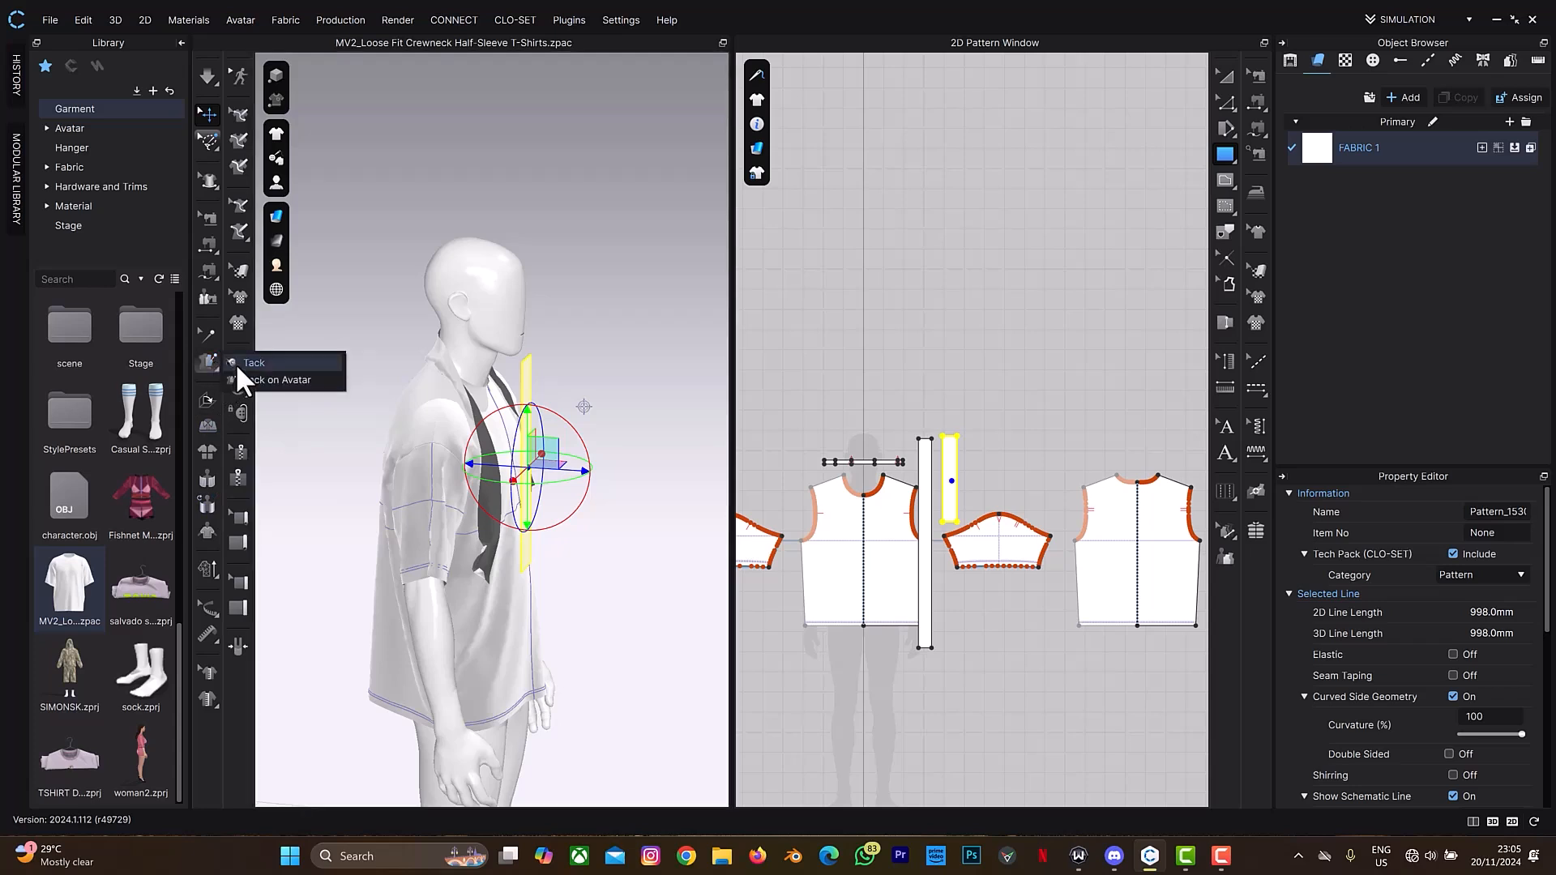
{"action": "left_click", "coordinate": [237, 365]}
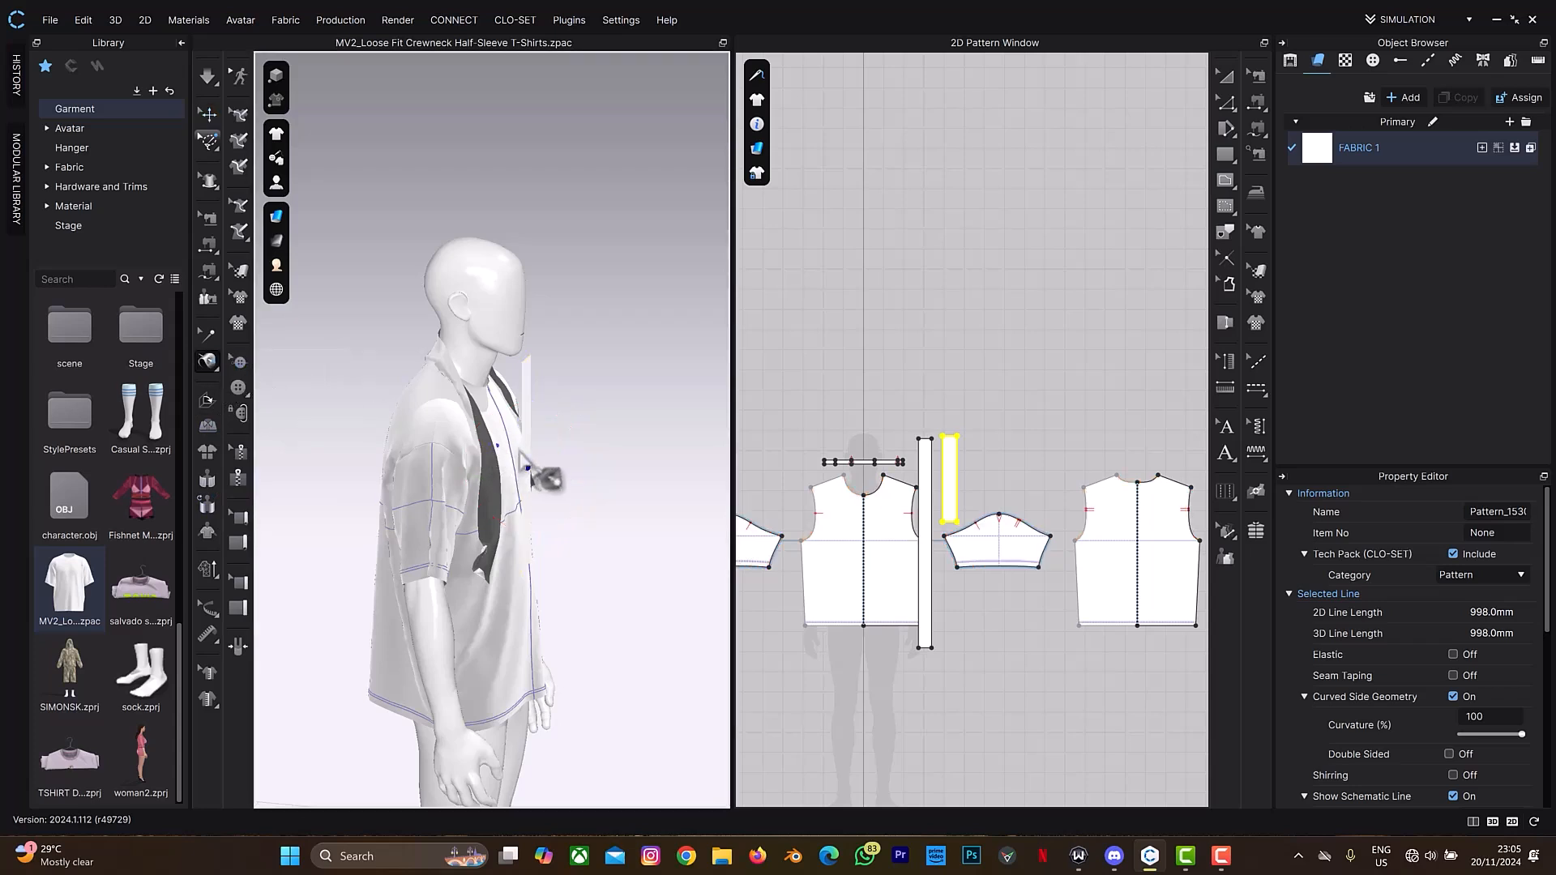
{"action": "scroll", "coordinate": [531, 456], "scroll_direction": "down", "scroll_amount": 2}
{"action": "scroll", "coordinate": [532, 454], "scroll_direction": "up", "scroll_amount": 5}
{"action": "right_click_drag", "start_coordinate": [620, 452], "coordinate": [567, 497]}
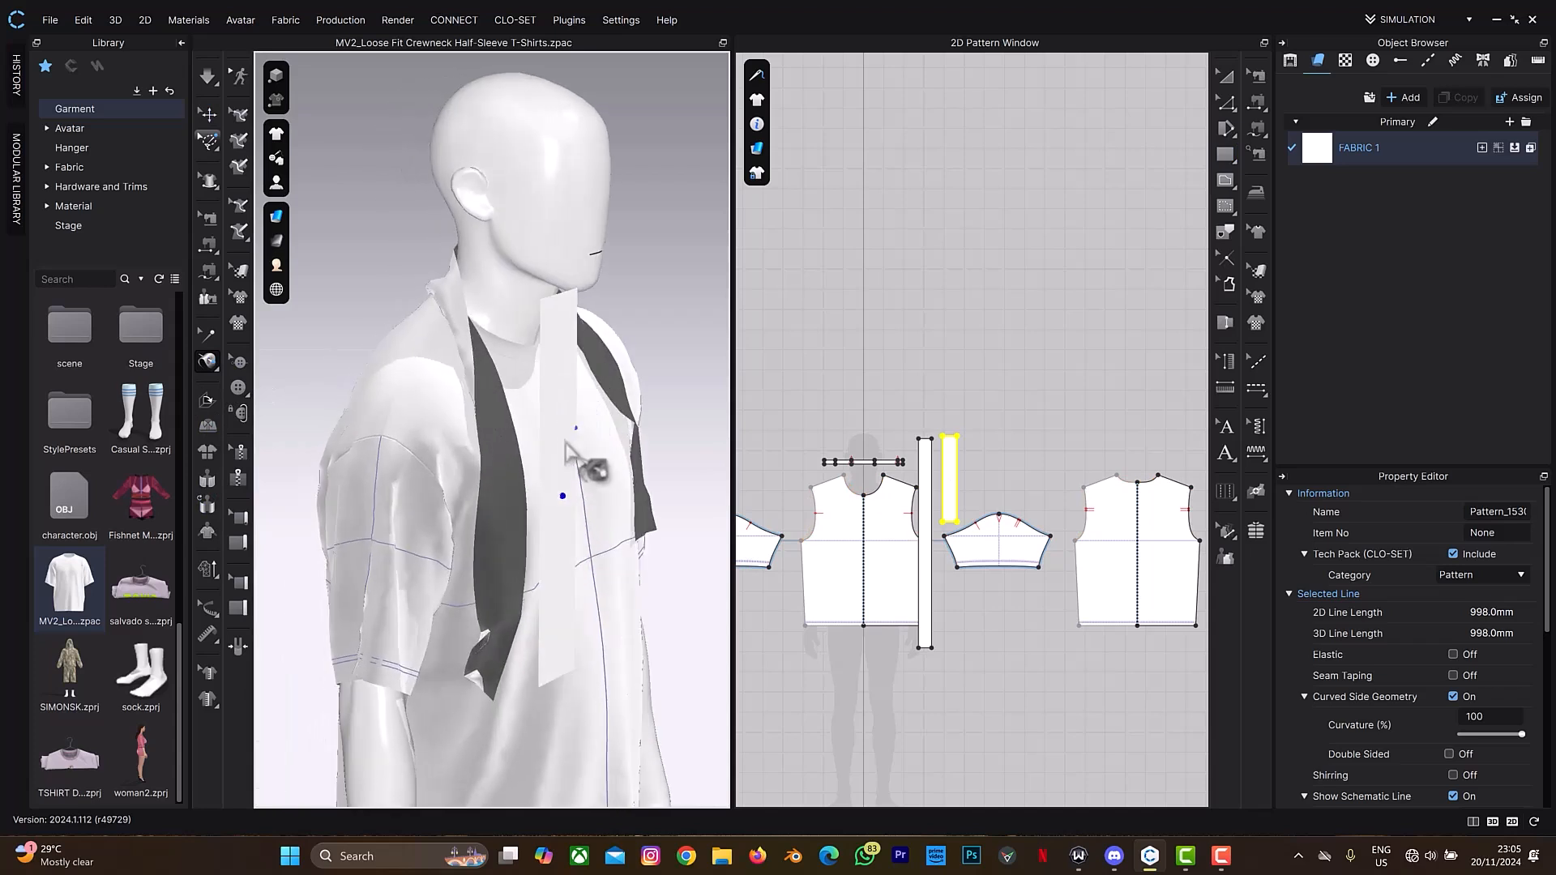
{"action": "left_click", "coordinate": [563, 495]}
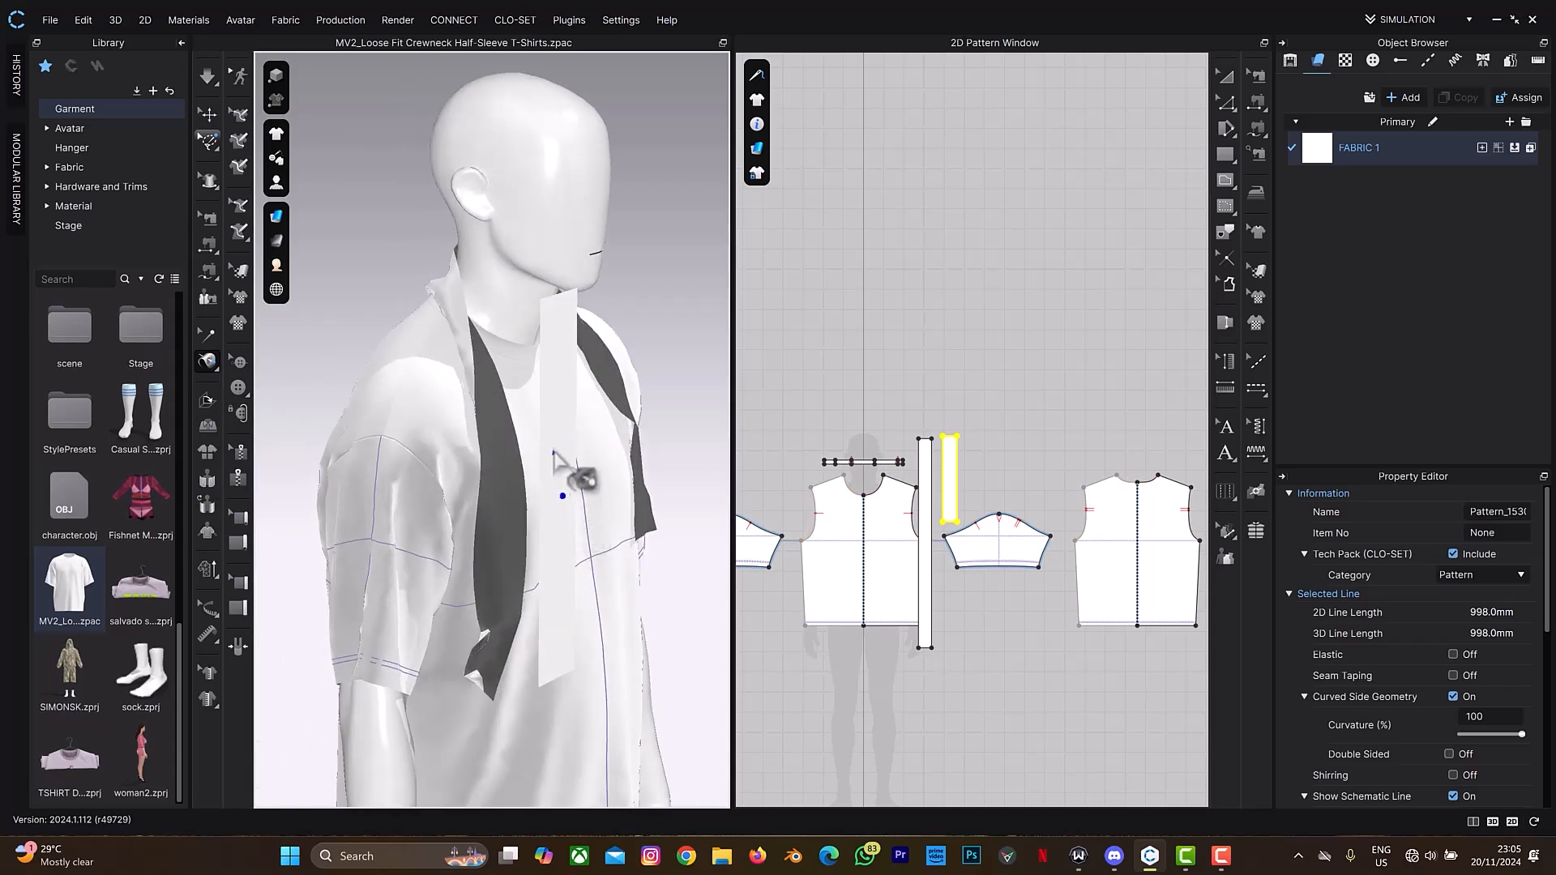
{"action": "left_click", "coordinate": [554, 446]}
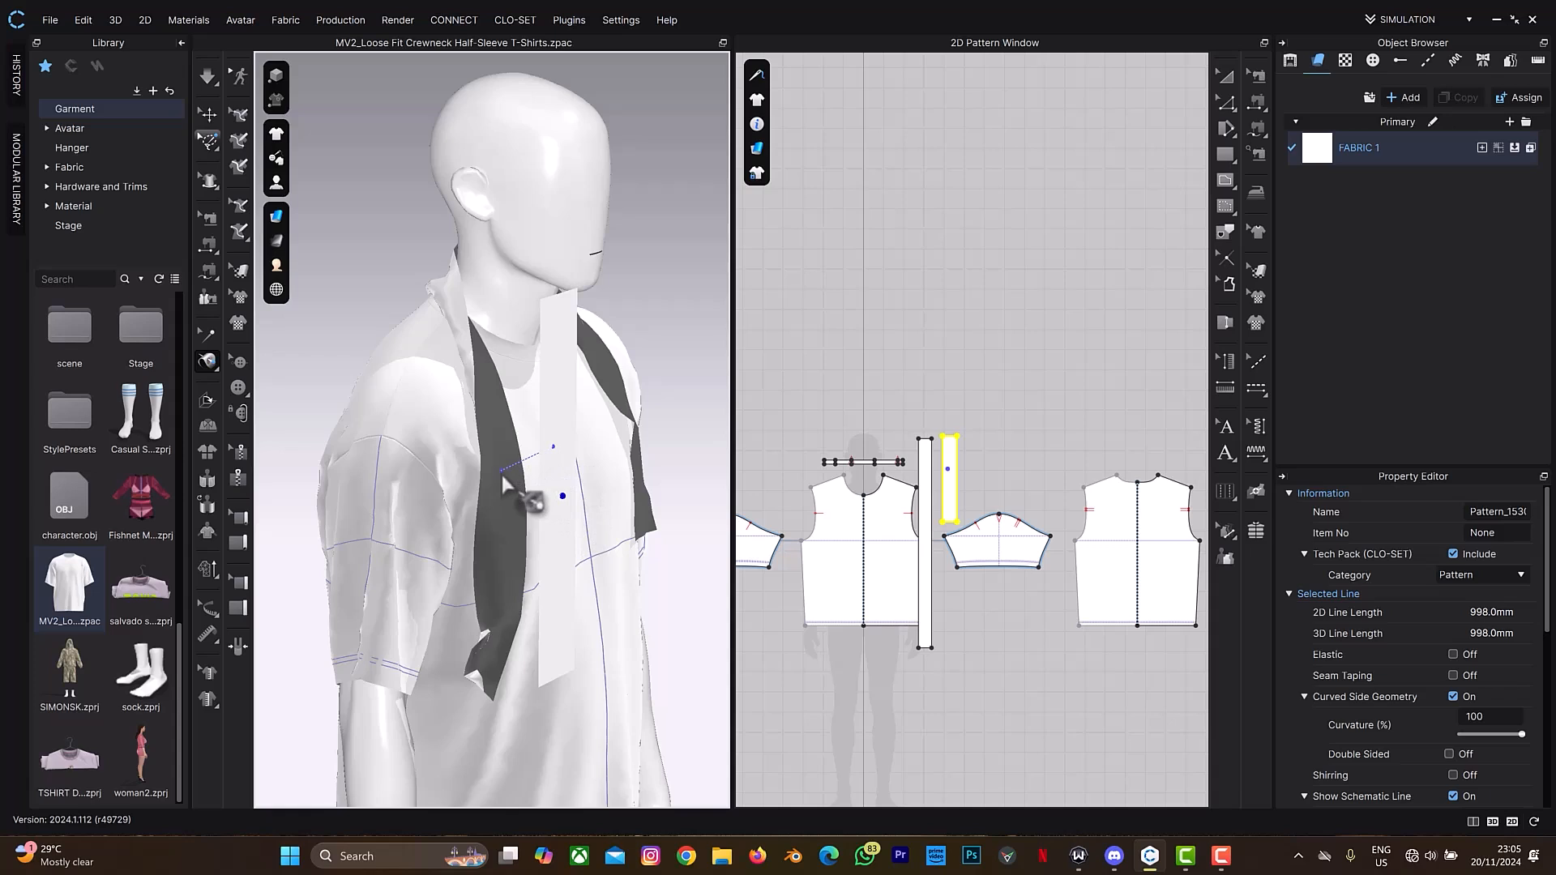
{"action": "left_click", "coordinate": [501, 472]}
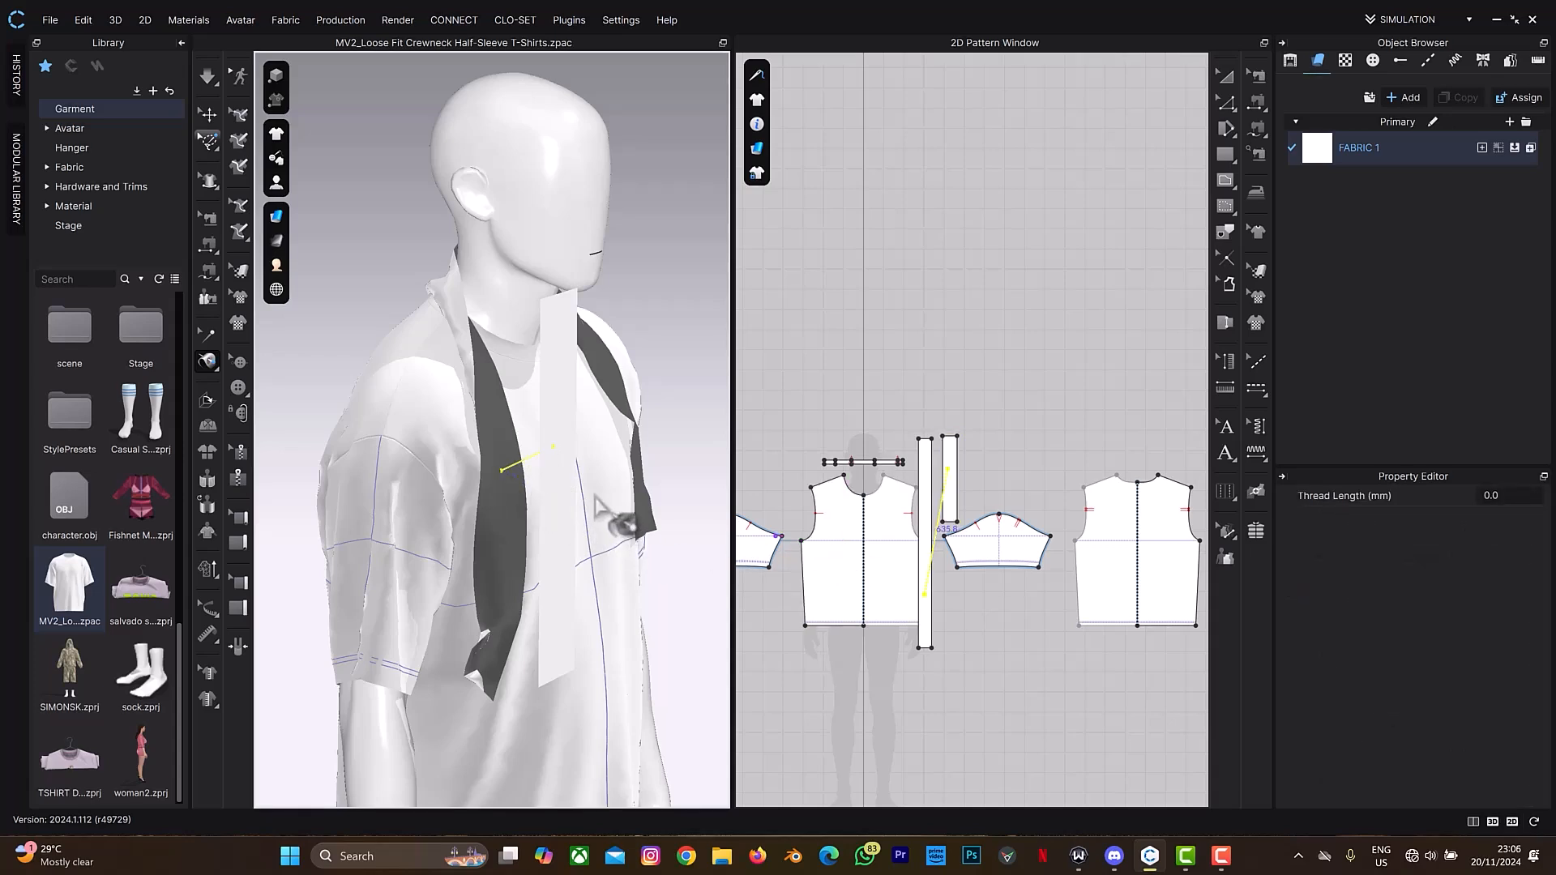
Run the simulation and examine from several angles how the tacked rectangle hangs on the draped strip
{"action": "key", "text": "space"}
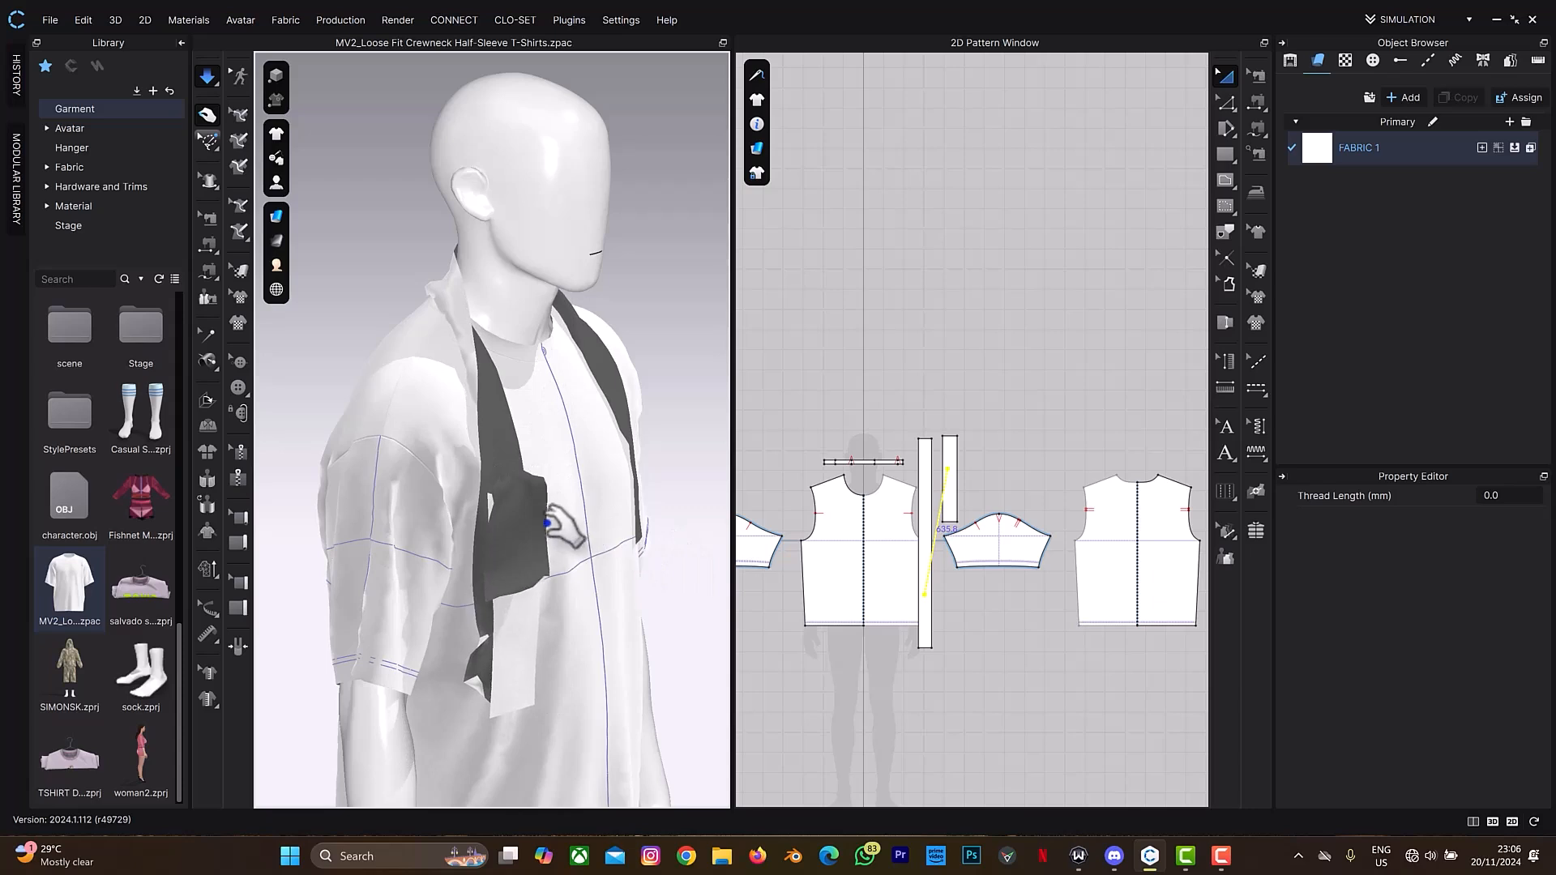
{"action": "right_click_drag", "start_coordinate": [522, 512], "coordinate": [521, 514]}
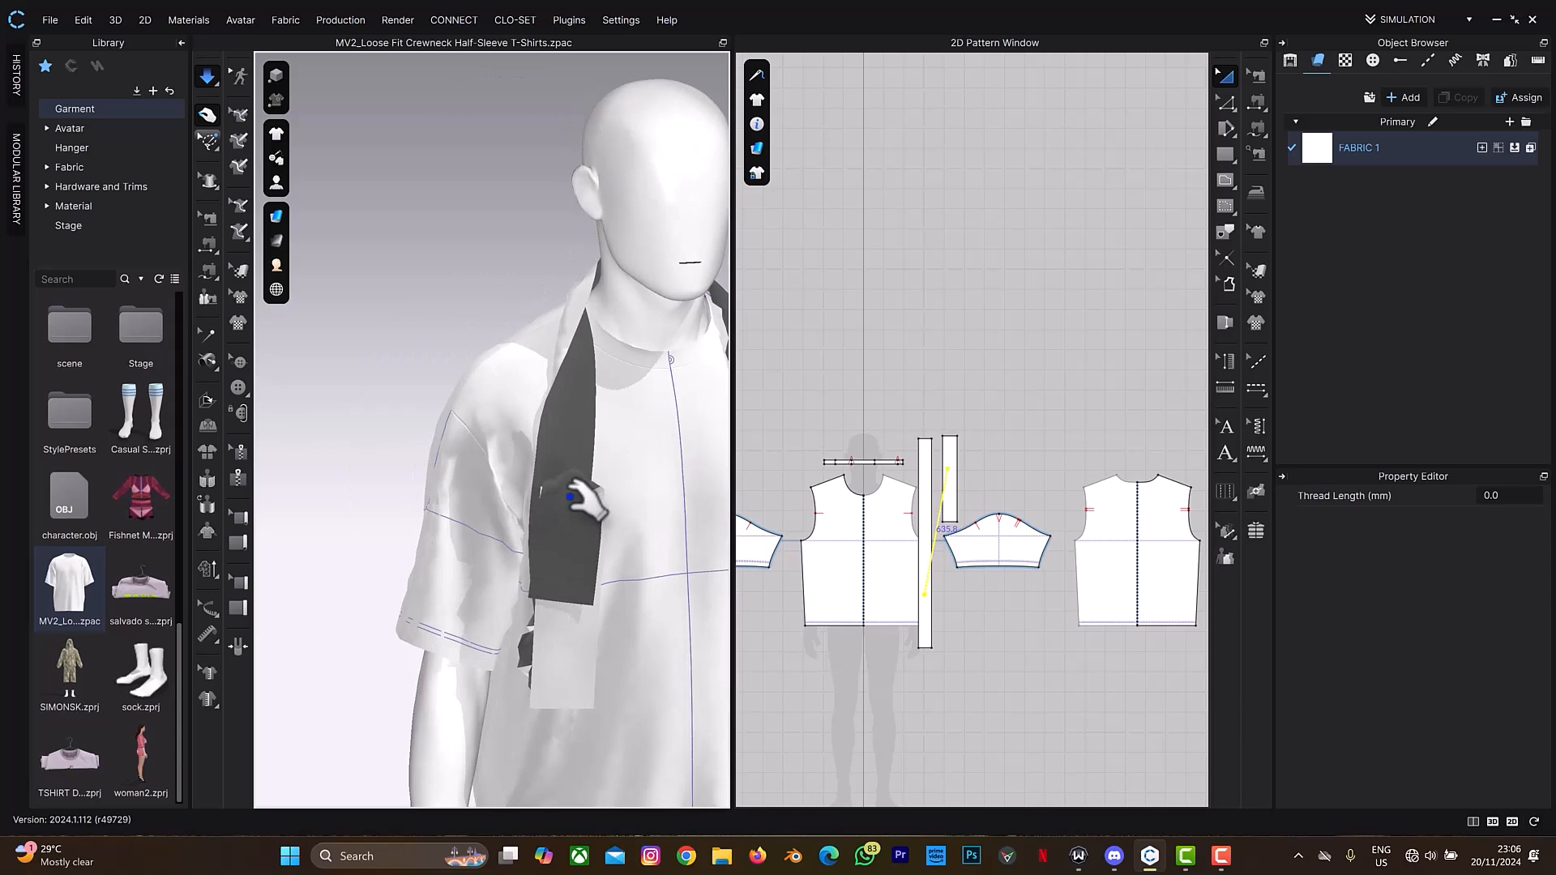
{"action": "right_click_drag", "start_coordinate": [584, 468], "coordinate": [561, 522]}
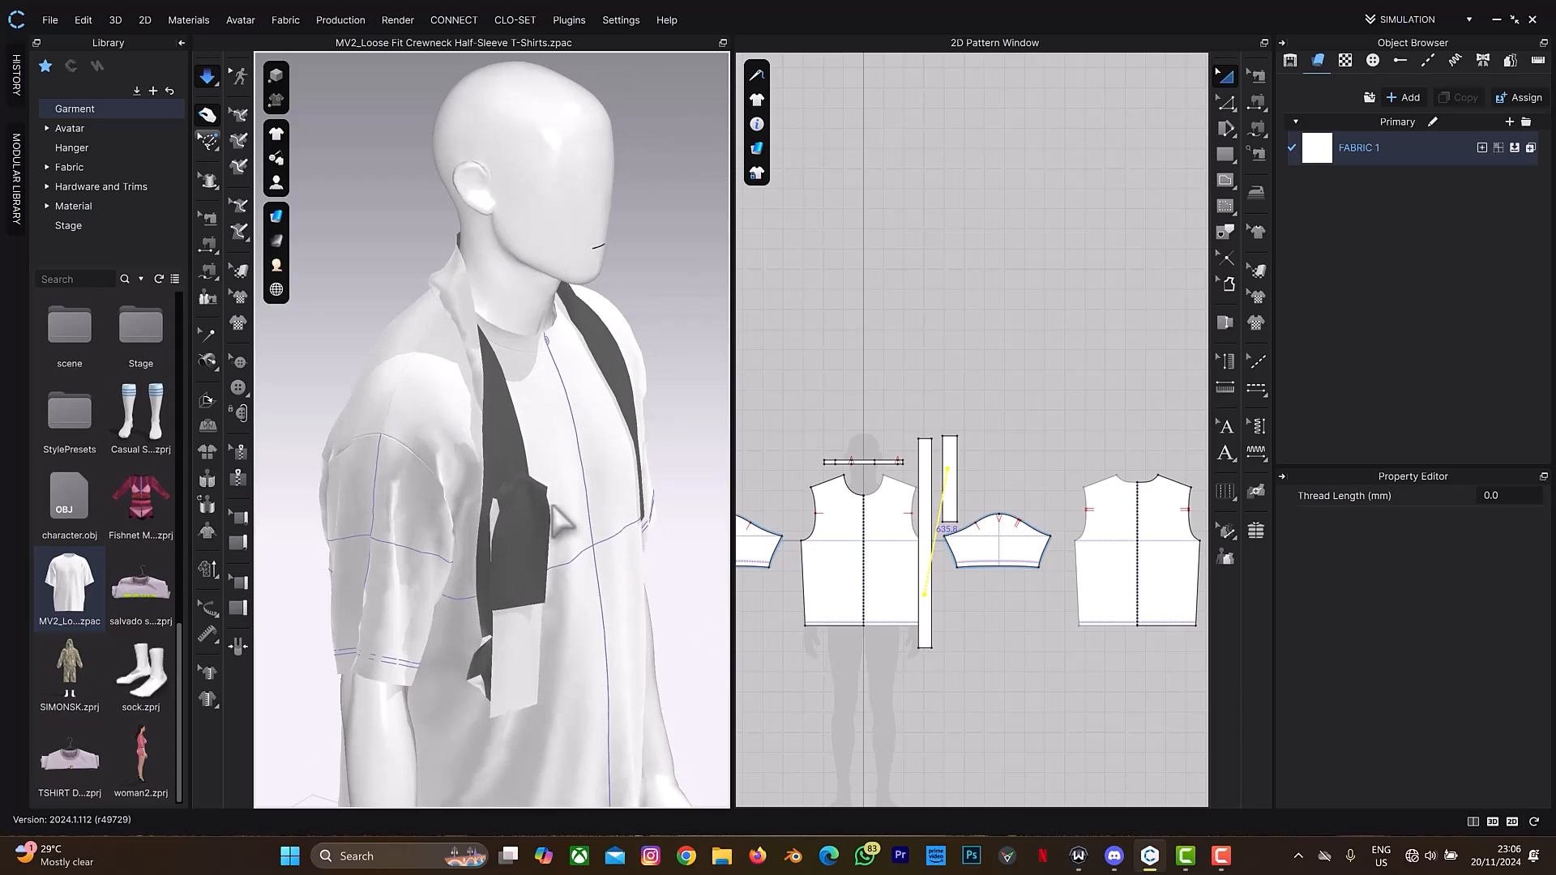
{"action": "right_click_drag", "start_coordinate": [646, 503], "coordinate": [615, 479]}
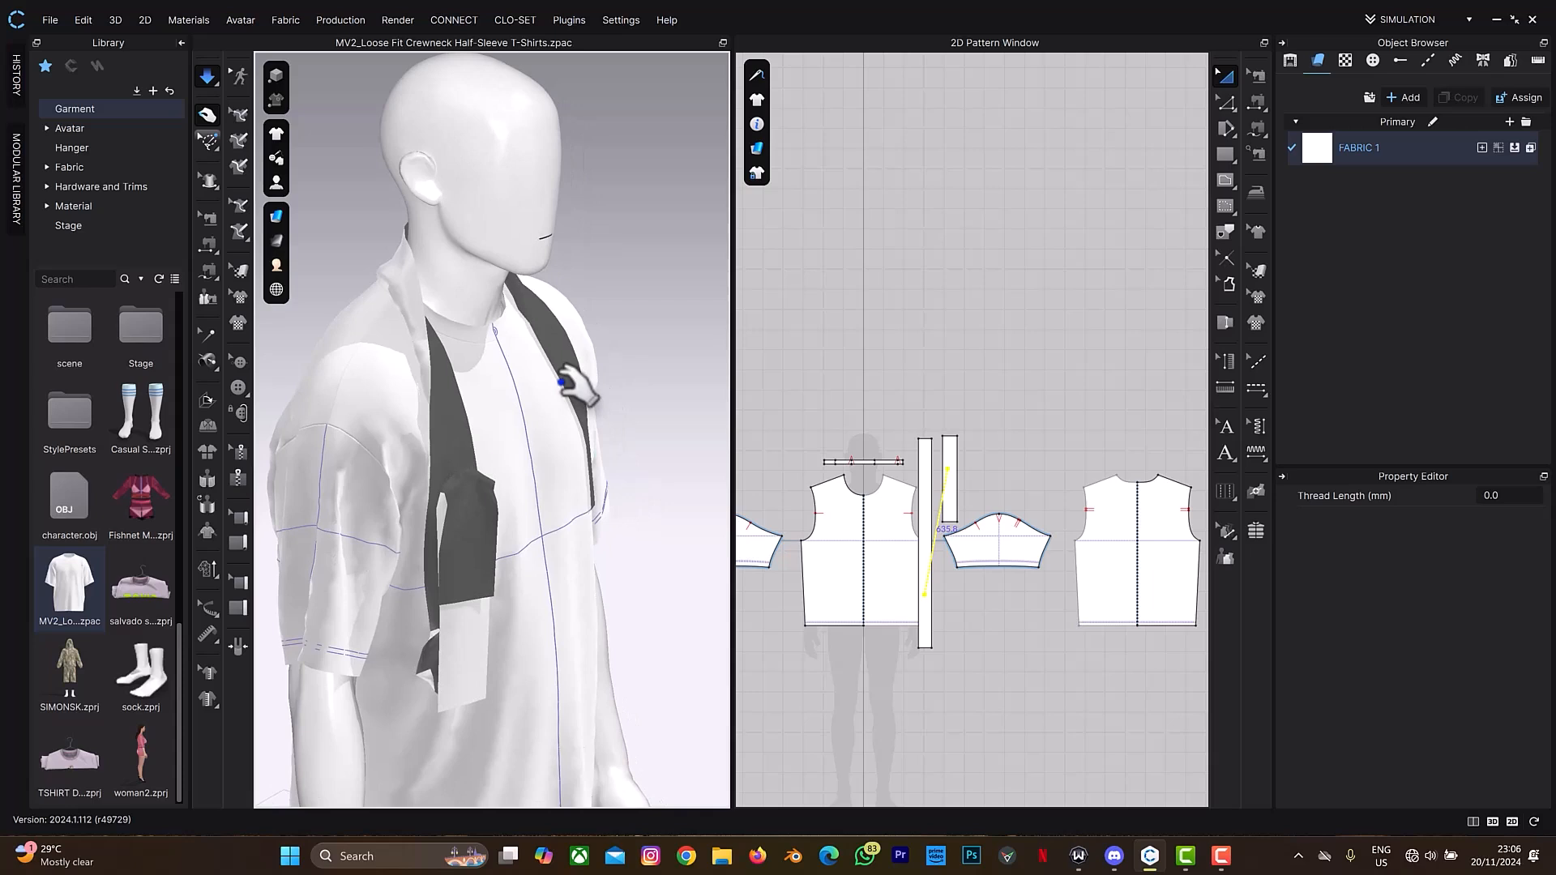
Draw a wider rectangle, about 1247 mm in outline length, above the strip patterns in 2D and position it before the avatar's face in 3D
{"action": "key", "text": "s"}
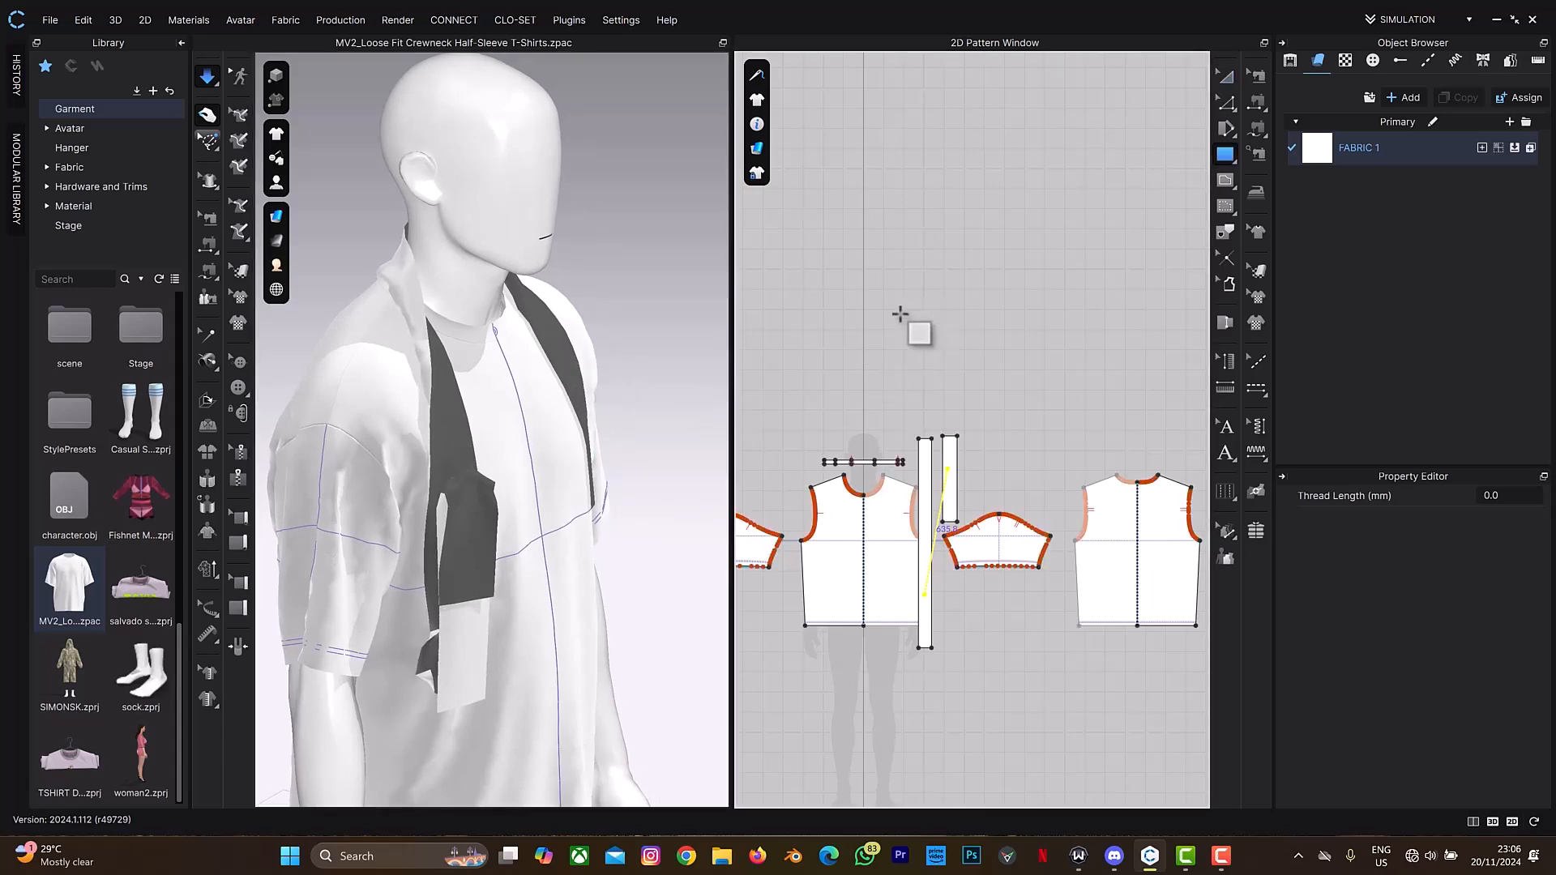
{"action": "left_click_drag", "start_coordinate": [898, 308], "coordinate": [928, 405]}
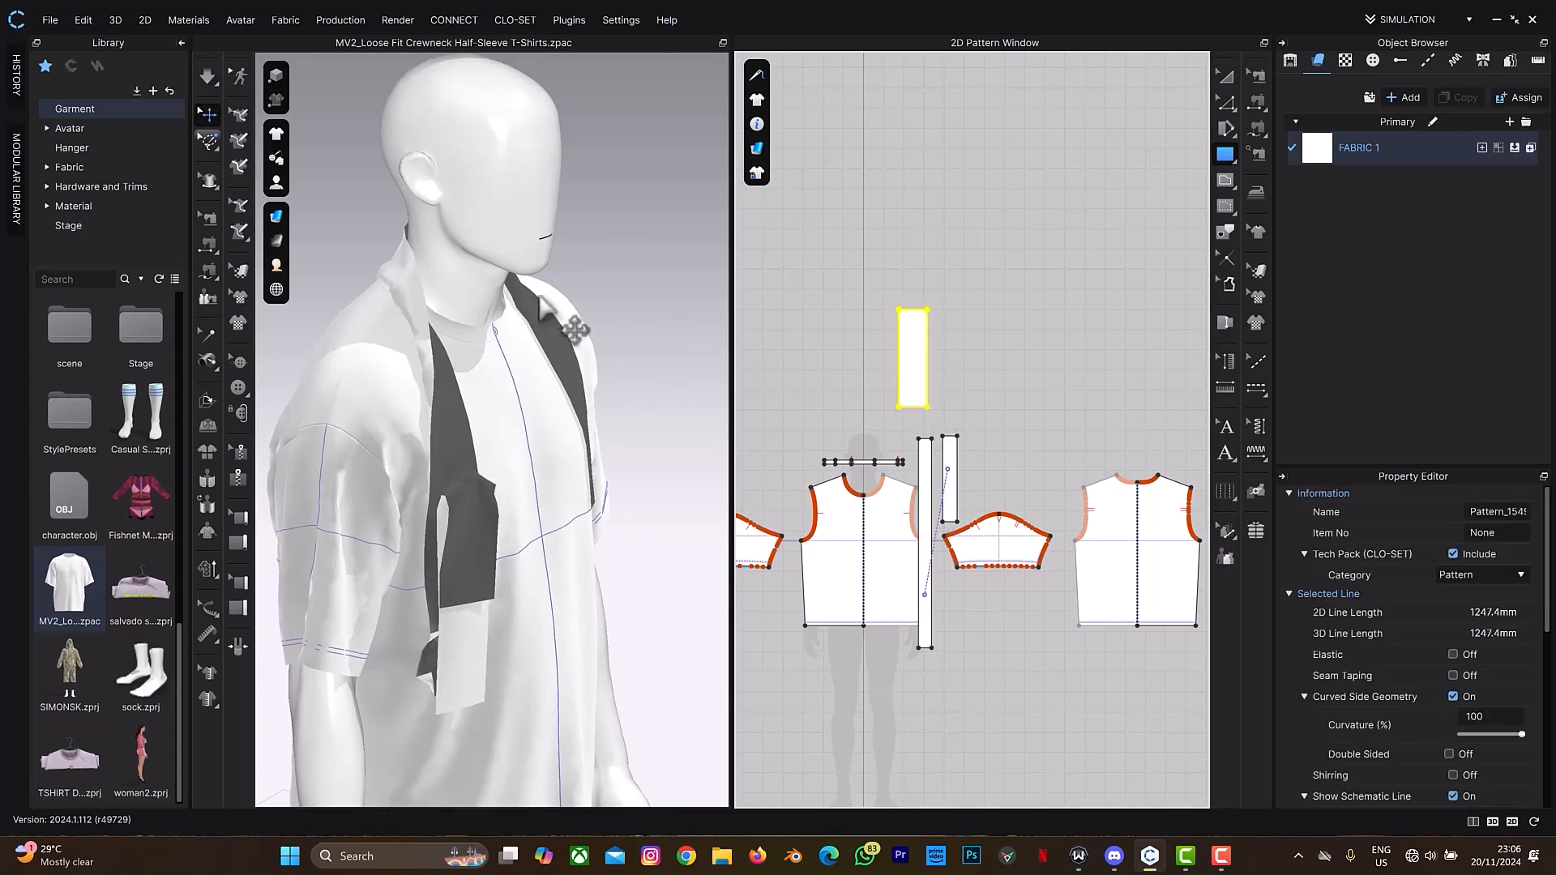
{"action": "scroll", "coordinate": [577, 304], "scroll_direction": "down", "scroll_amount": 3}
{"action": "middle_click_drag", "start_coordinate": [586, 334], "coordinate": [497, 584]}
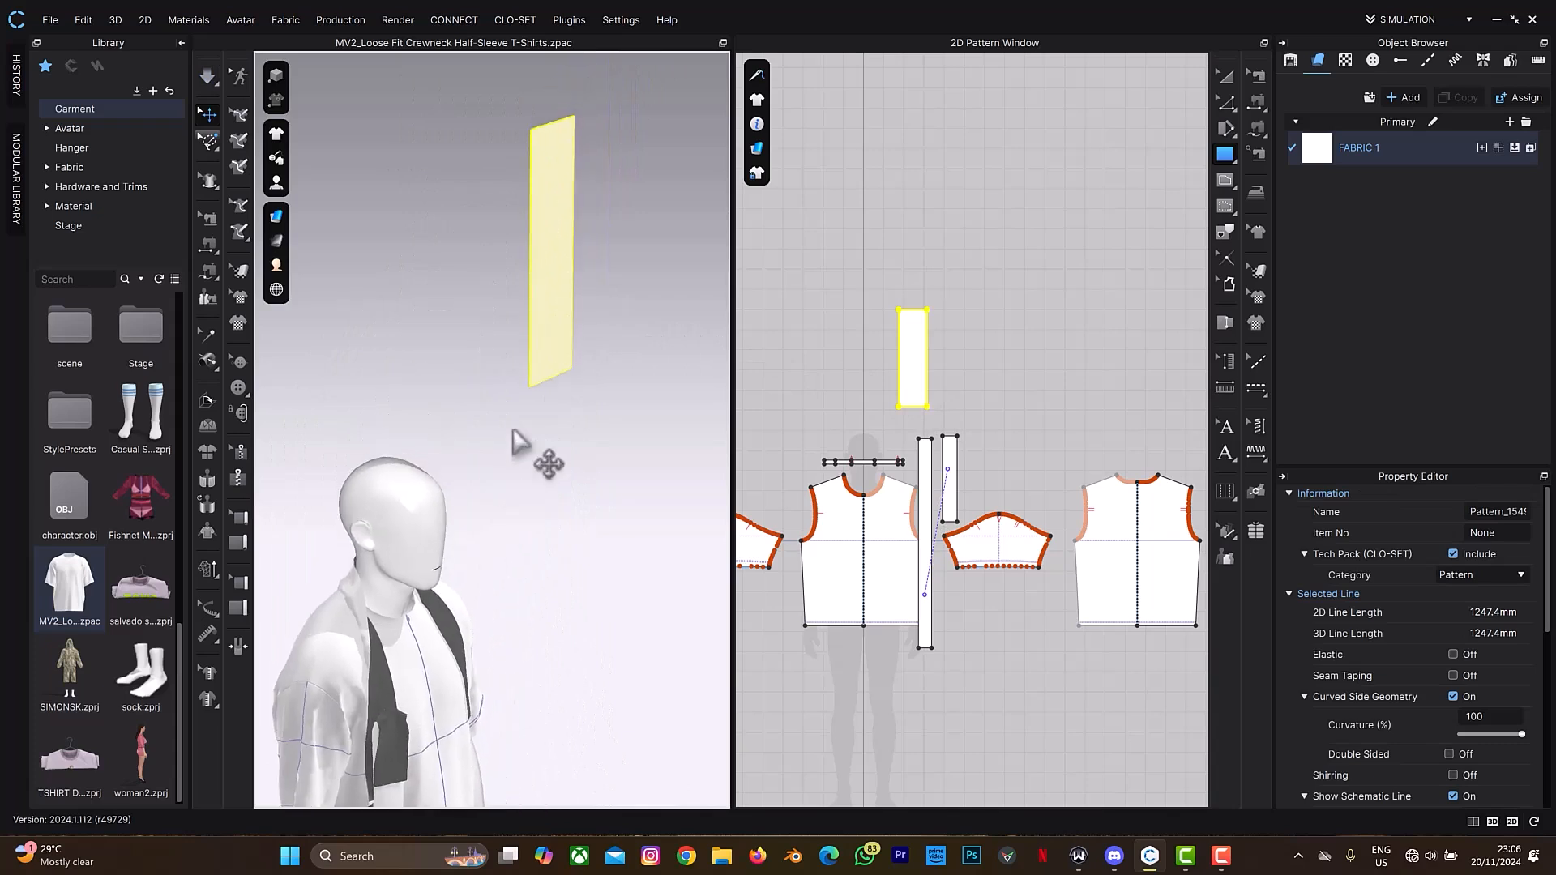
{"action": "left_click", "coordinate": [553, 280]}
{"action": "left_click", "coordinate": [553, 281]}
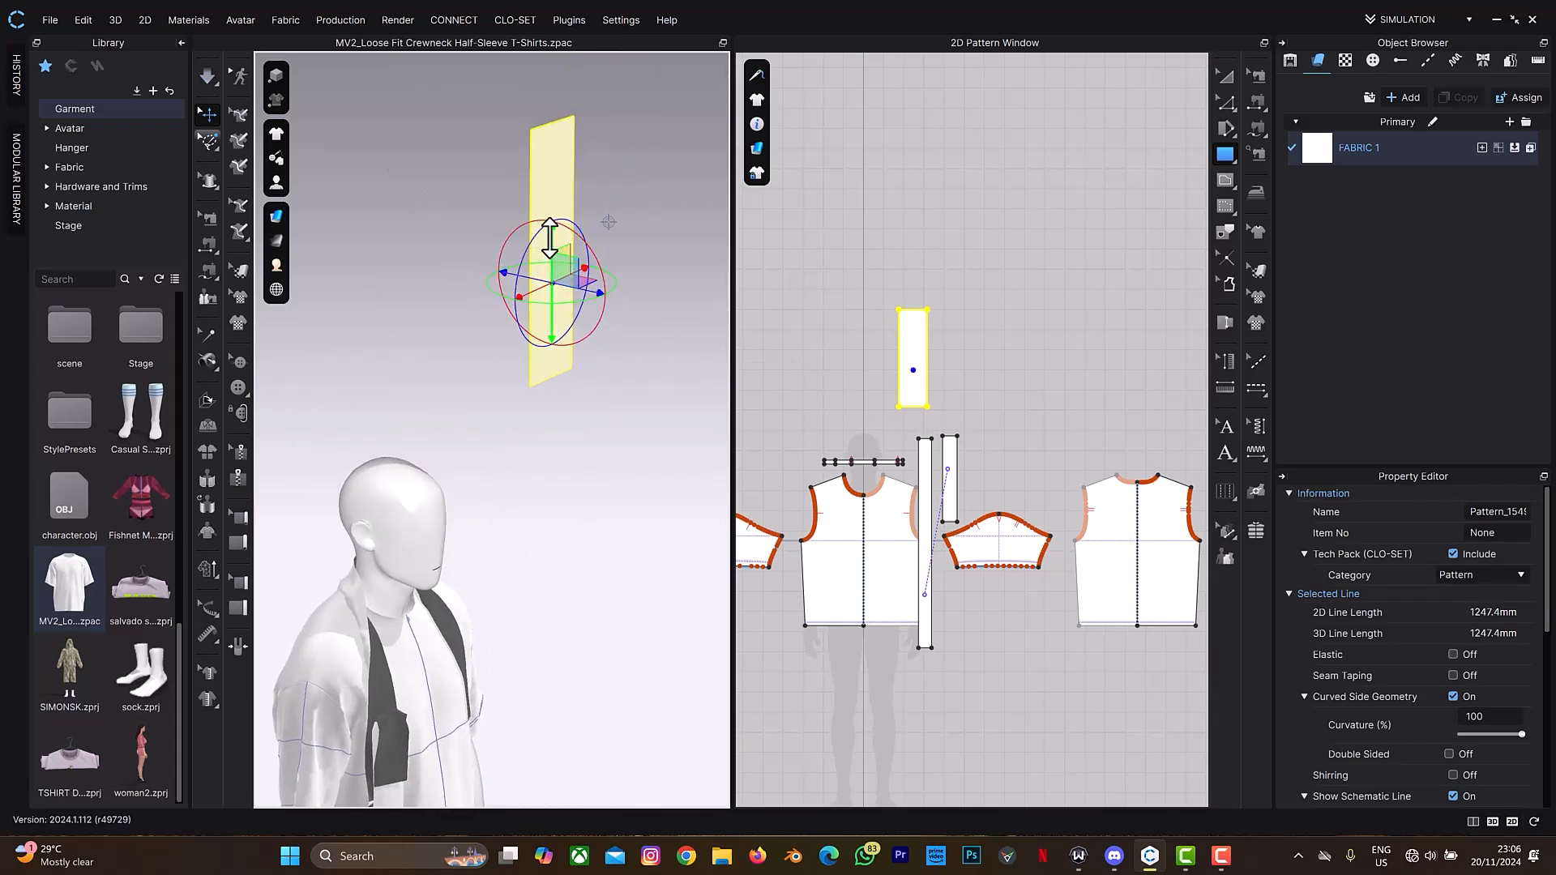
{"action": "left_click_drag", "start_coordinate": [547, 366], "coordinate": [468, 595]}
{"action": "right_click_drag", "start_coordinate": [542, 500], "coordinate": [509, 507]}
{"action": "left_click_drag", "start_coordinate": [474, 567], "coordinate": [448, 616]}
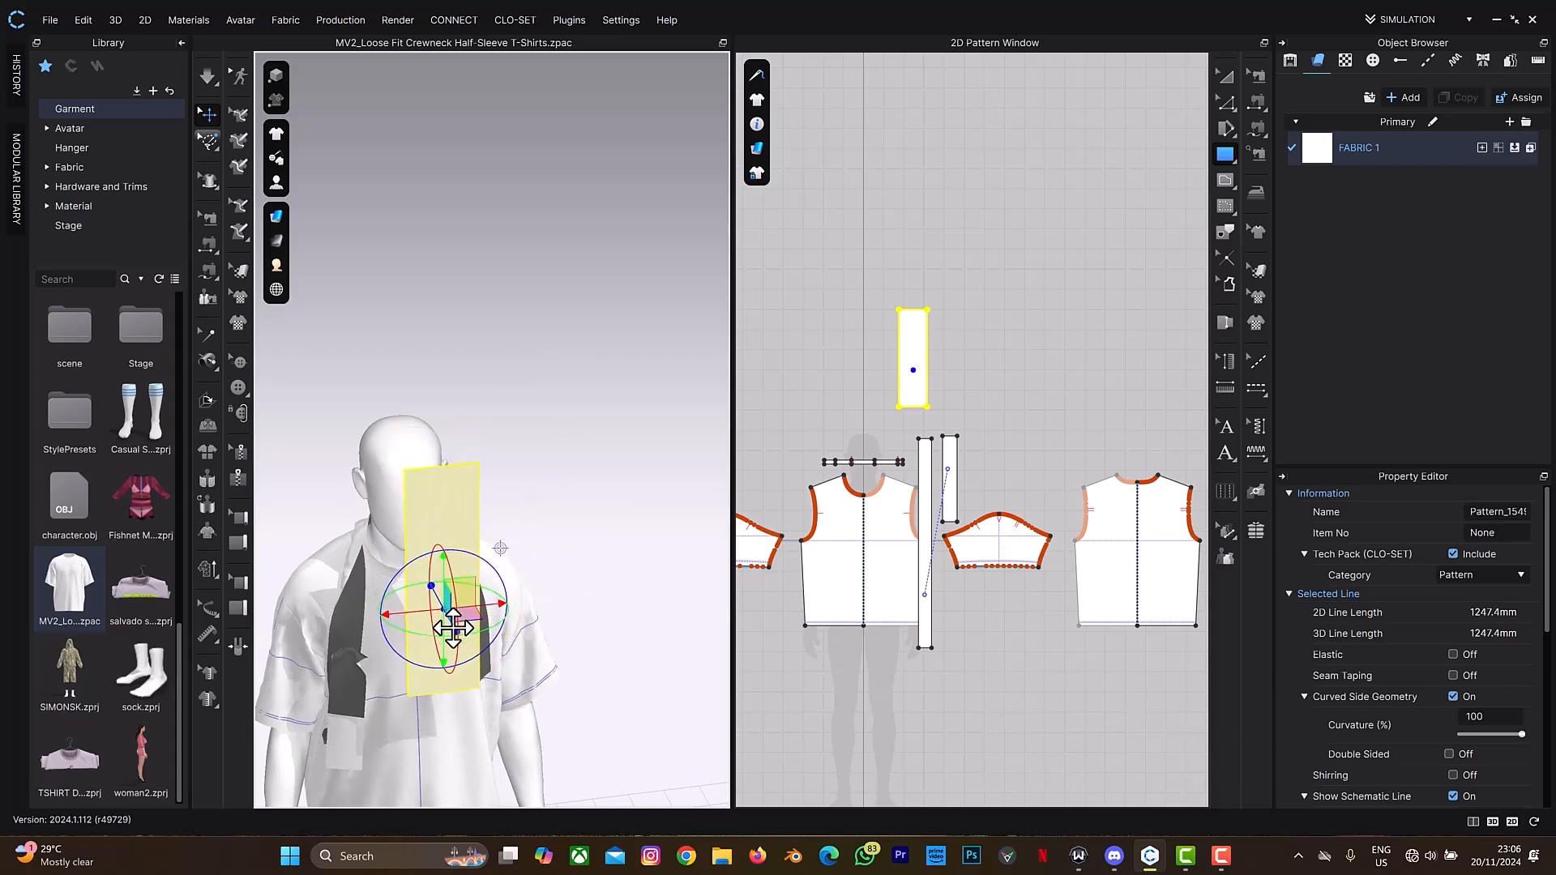
{"action": "right_click_drag", "start_coordinate": [499, 548], "coordinate": [557, 530]}
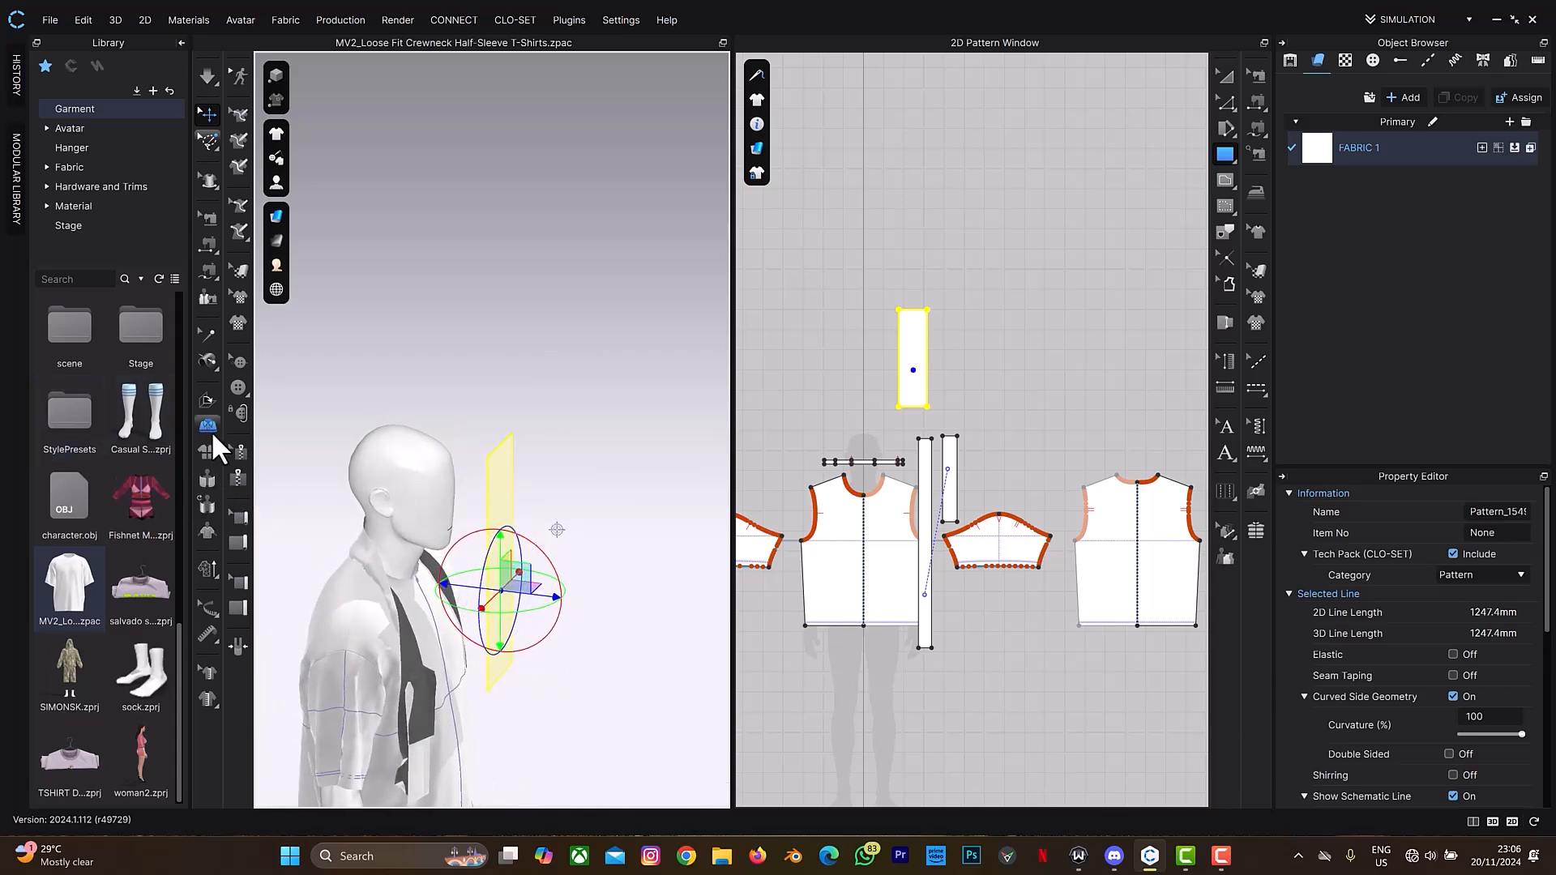
Attach the upper part of the new rectangle to the front of the avatar's face with Tack on Avatar
{"action": "left_click", "coordinate": [207, 367]}
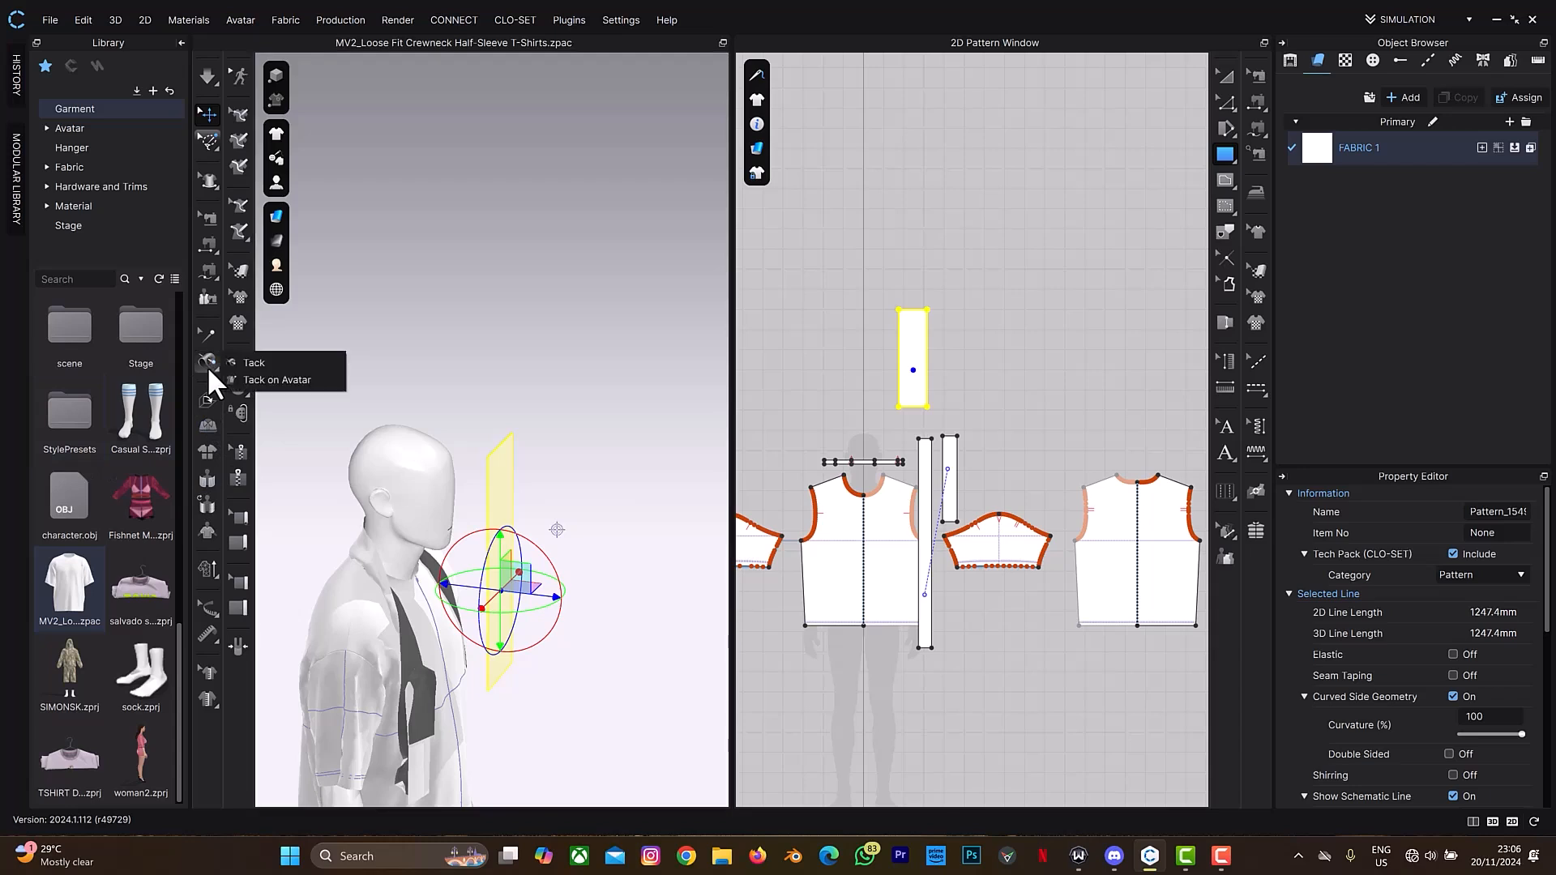
{"action": "left_click", "coordinate": [242, 378]}
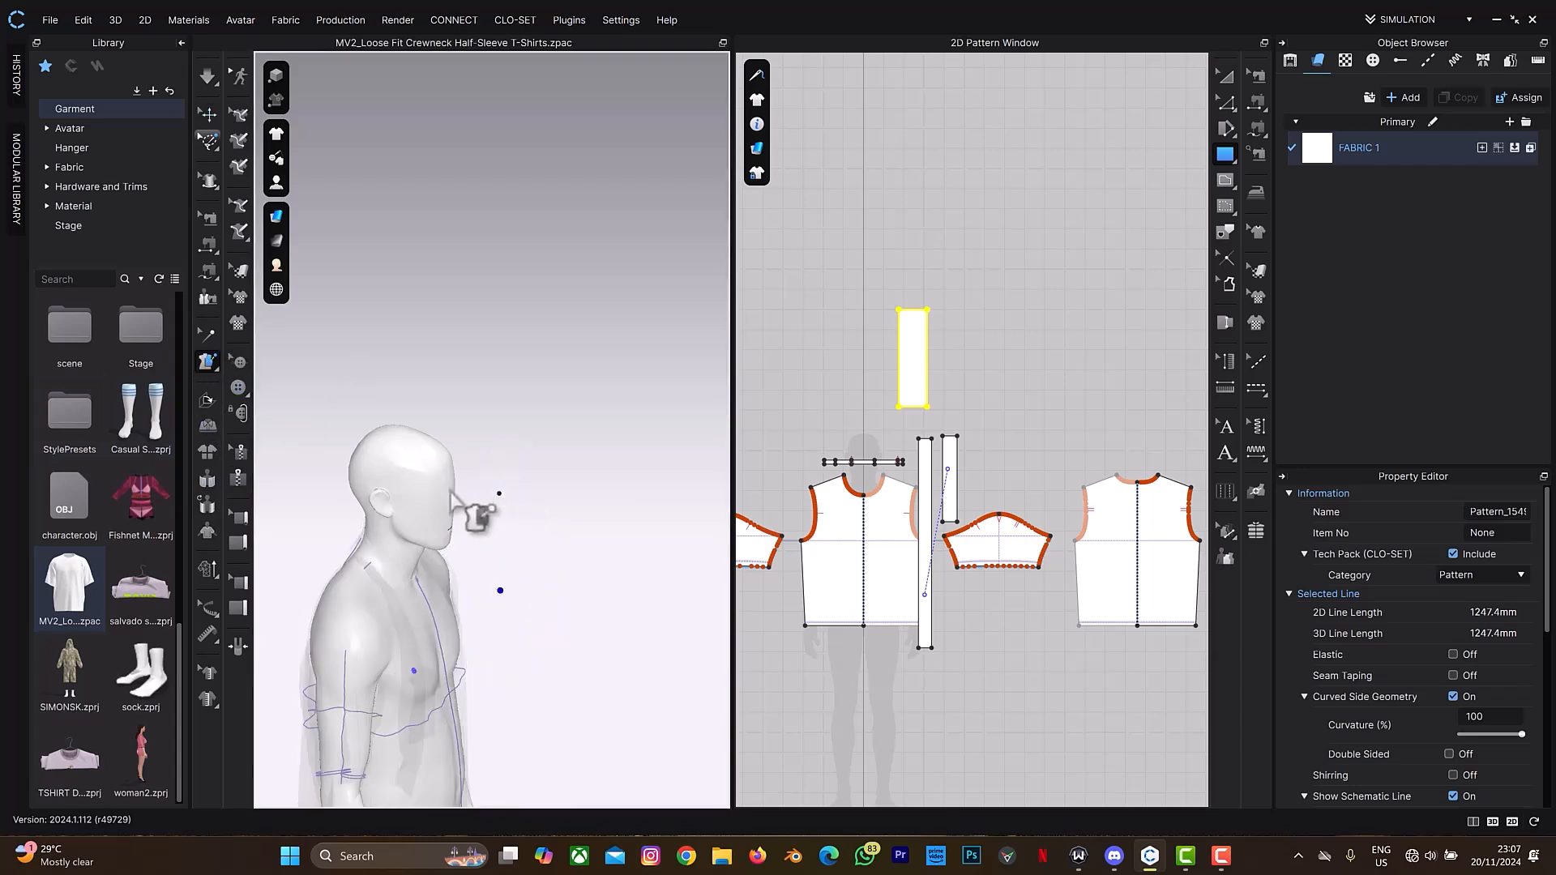
{"action": "left_click", "coordinate": [442, 488]}
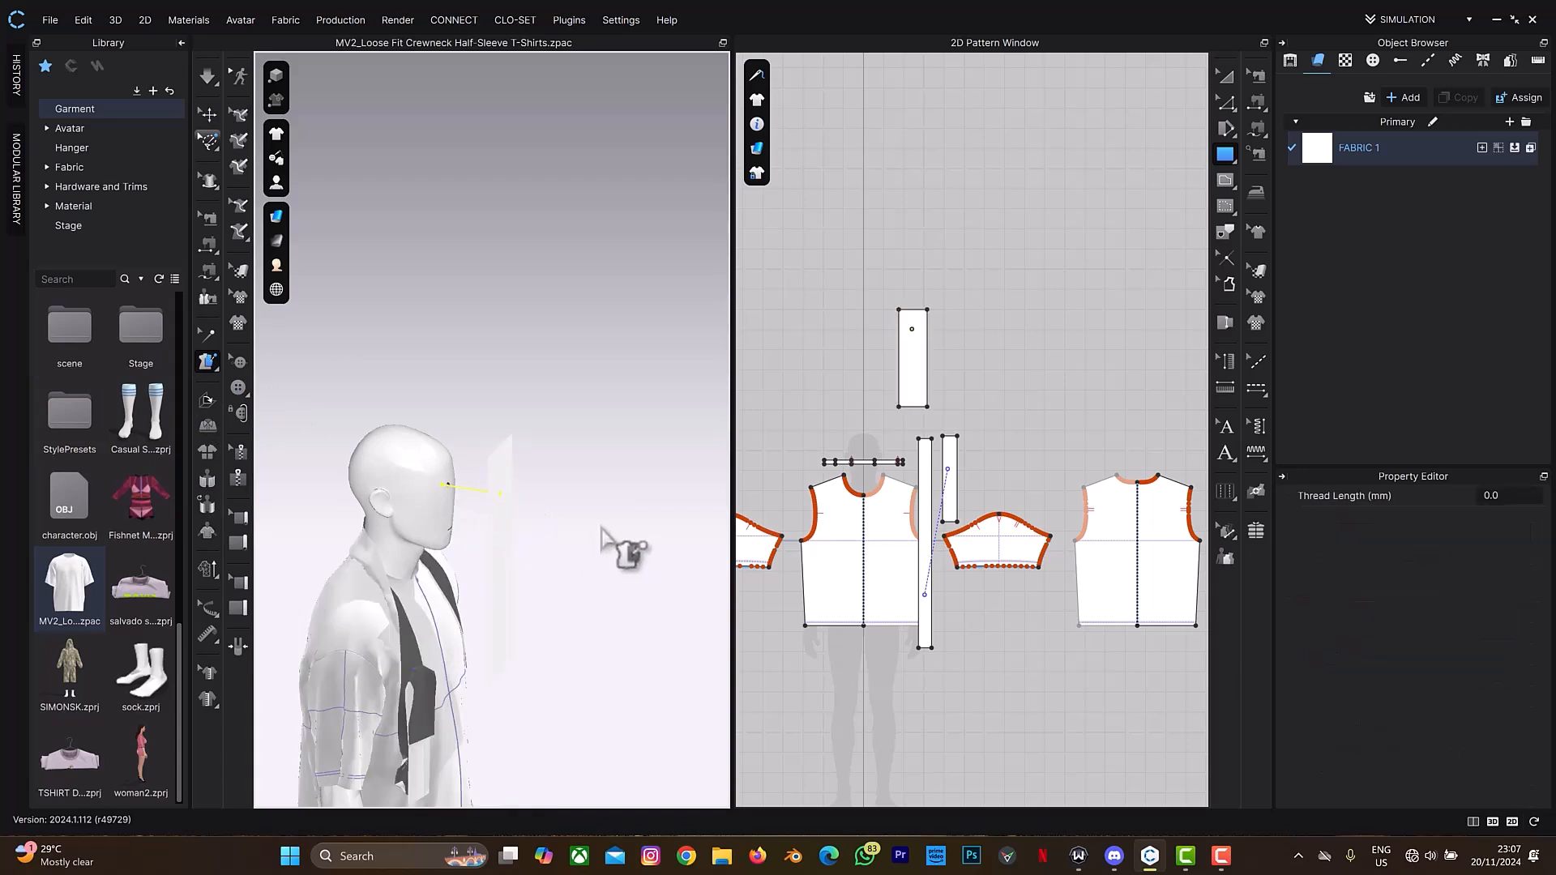
Run the simulation and pull slightly on the piece tacked to the avatar's face to test the hold
{"action": "key", "text": "space"}
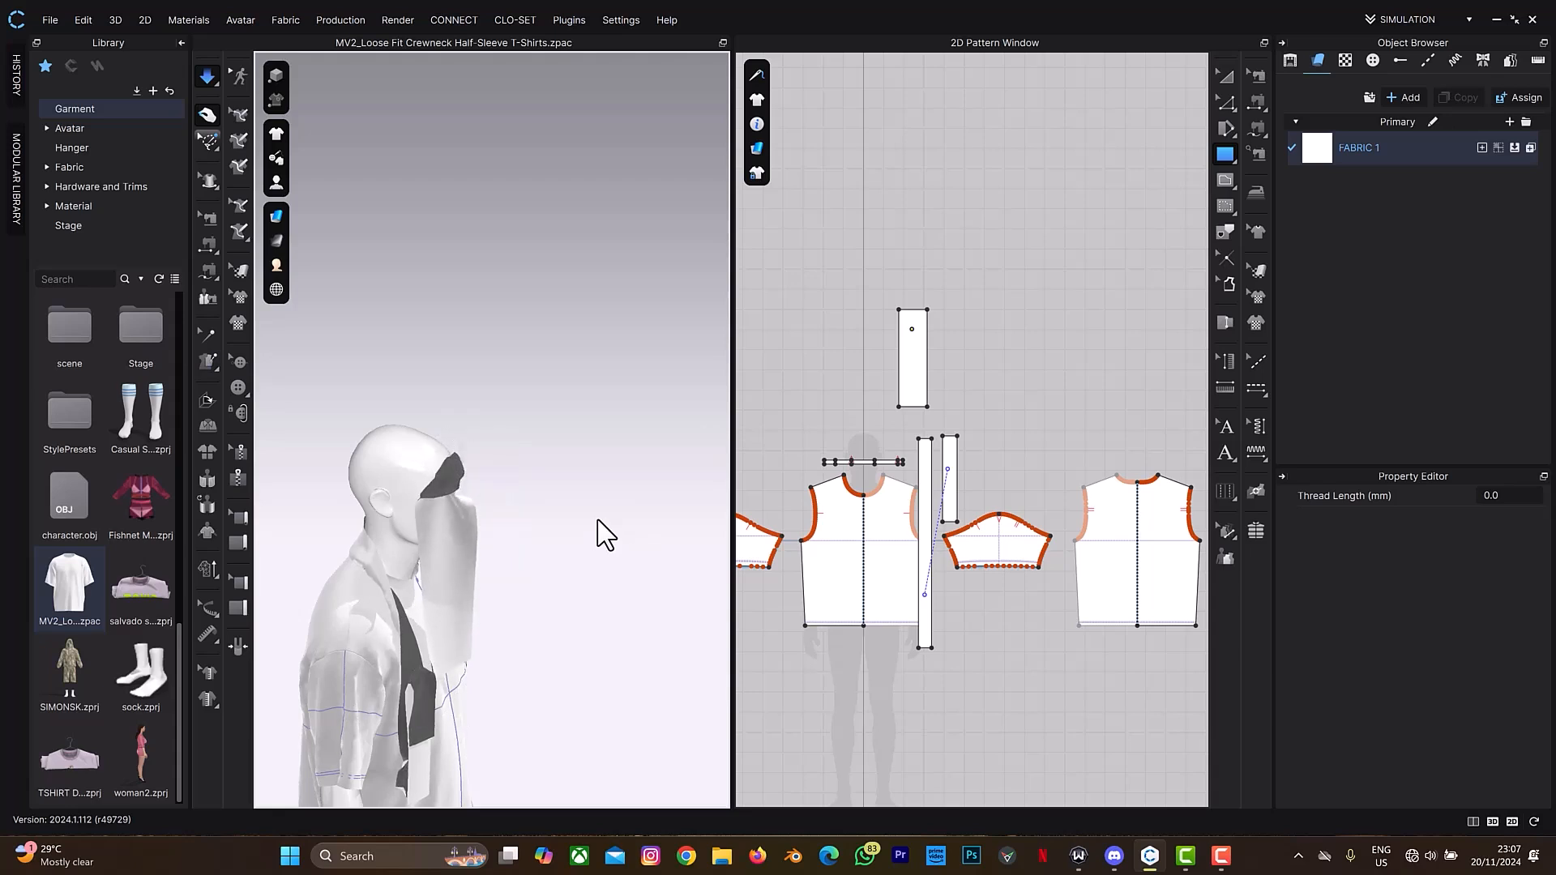
{"action": "right_click_drag", "start_coordinate": [619, 445], "coordinate": [410, 478]}
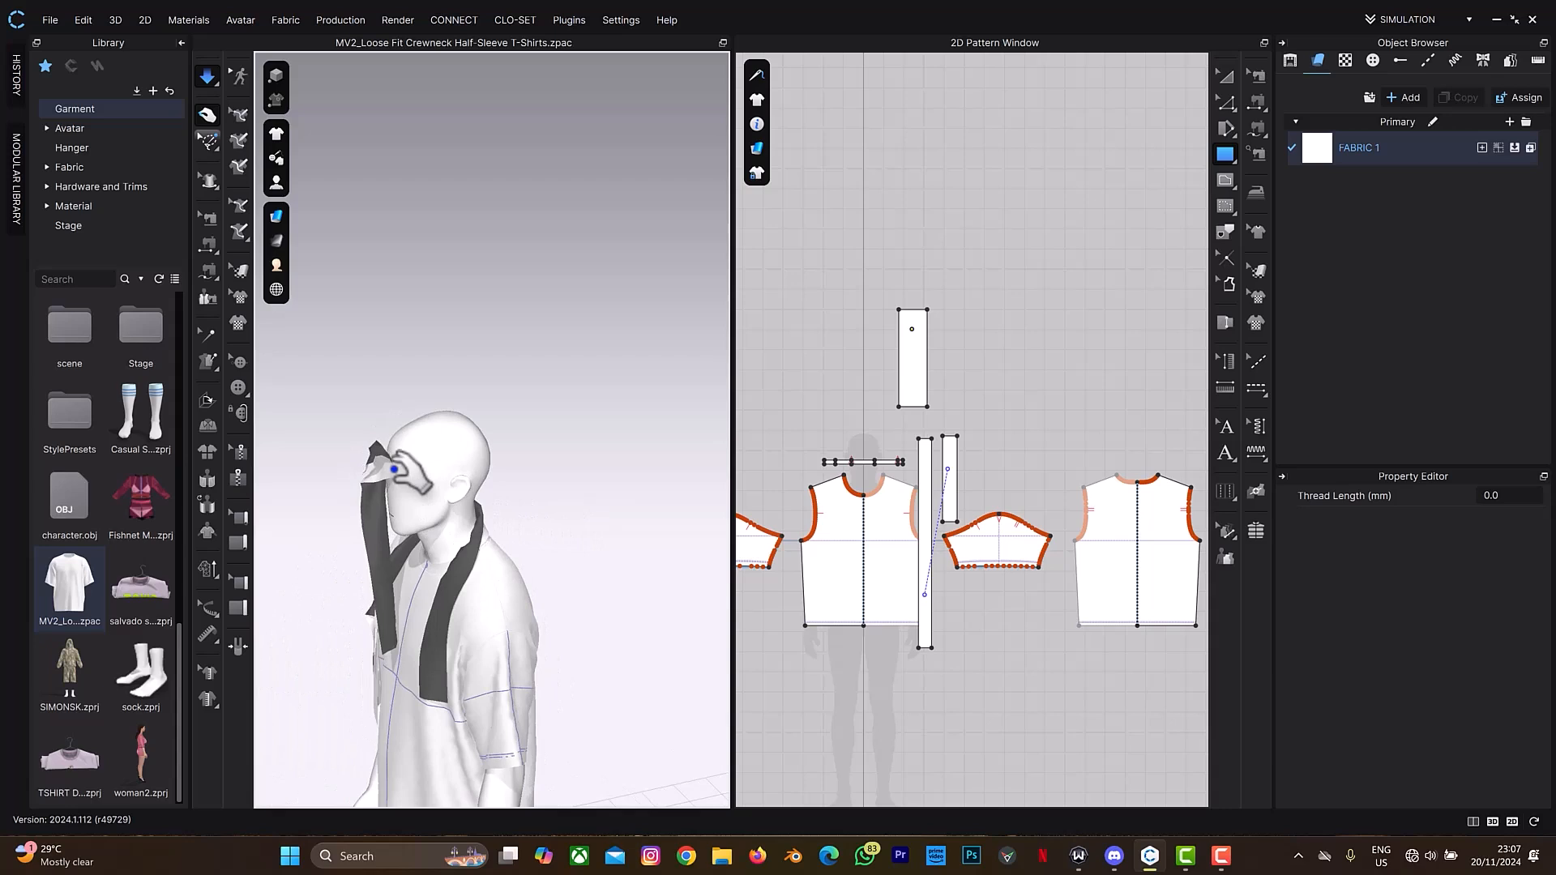
{"action": "left_click_drag", "start_coordinate": [394, 469], "coordinate": [398, 504]}
{"action": "right_click_drag", "start_coordinate": [463, 491], "coordinate": [494, 498]}
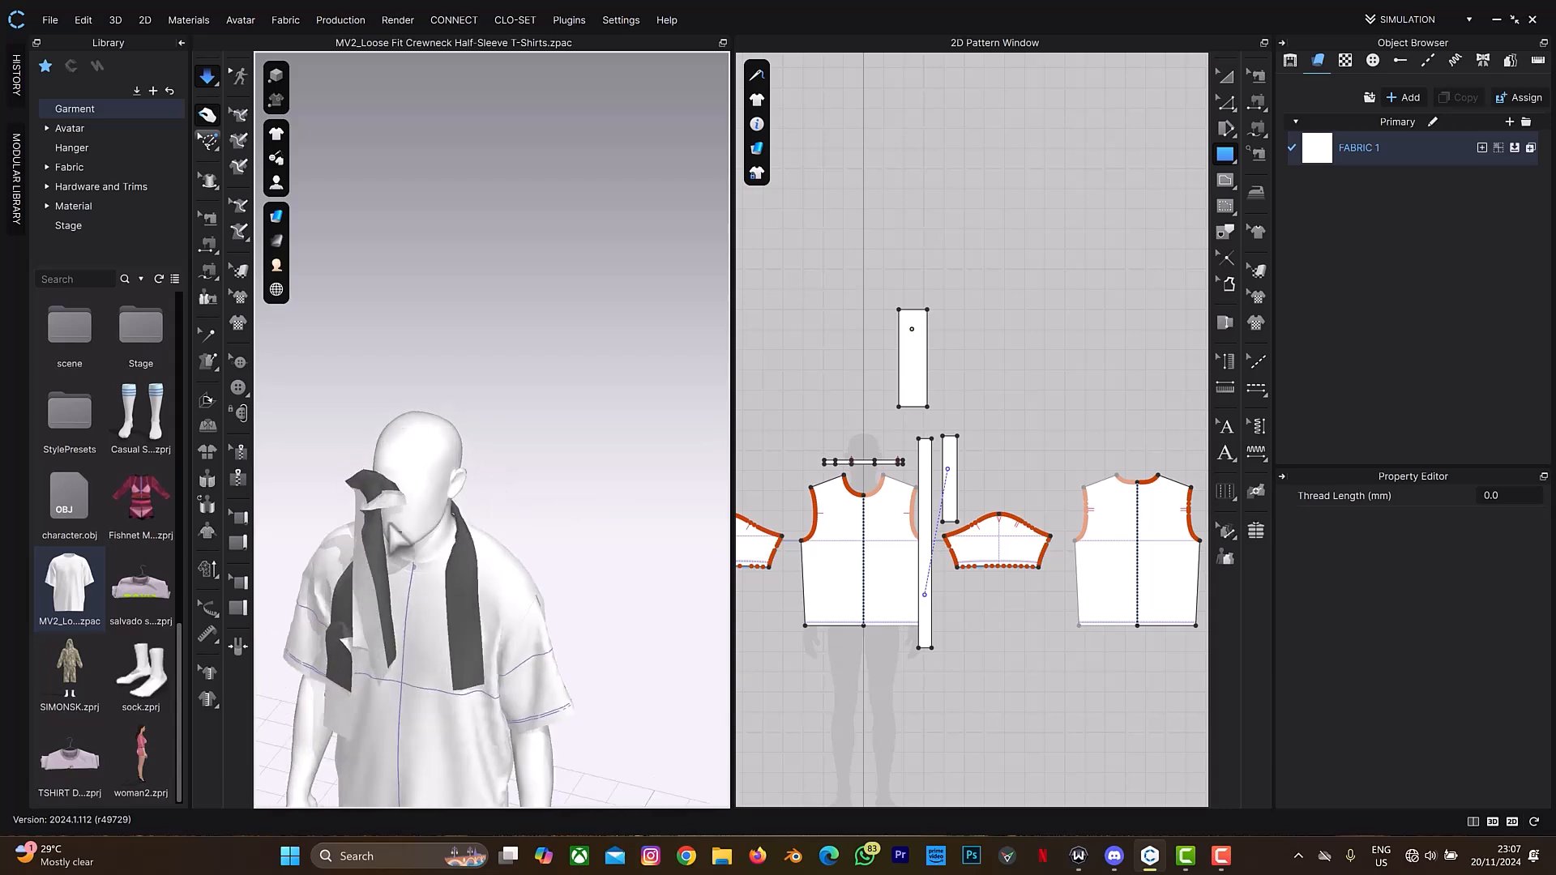
Use Edit Tack to move the tack point on the long strip up to about the strip's middle
{"action": "left_click", "coordinate": [206, 334]}
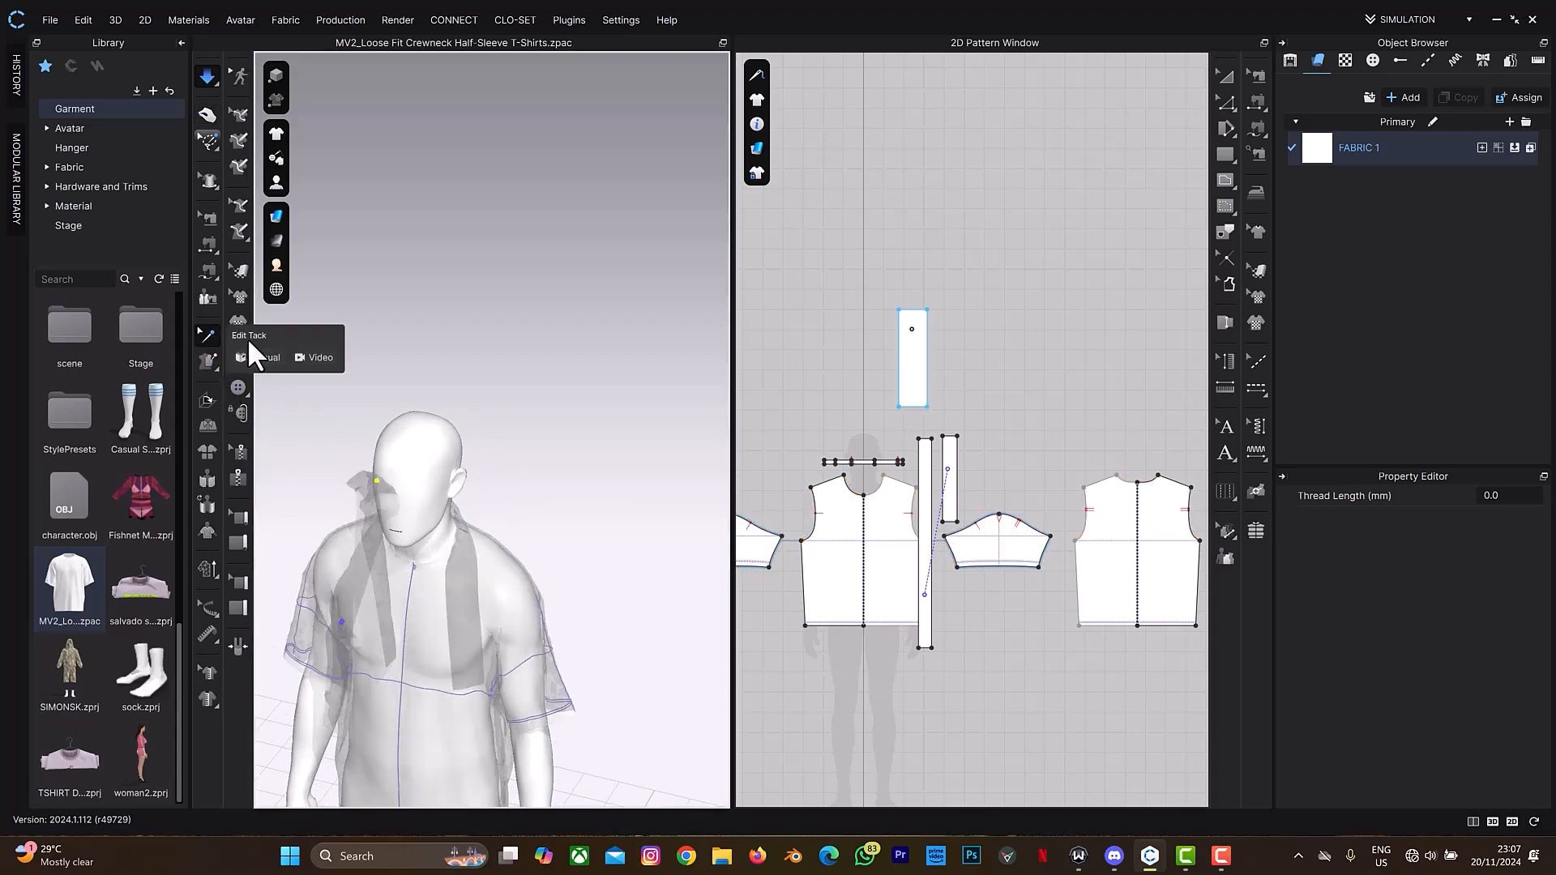
{"action": "left_click", "coordinate": [926, 596]}
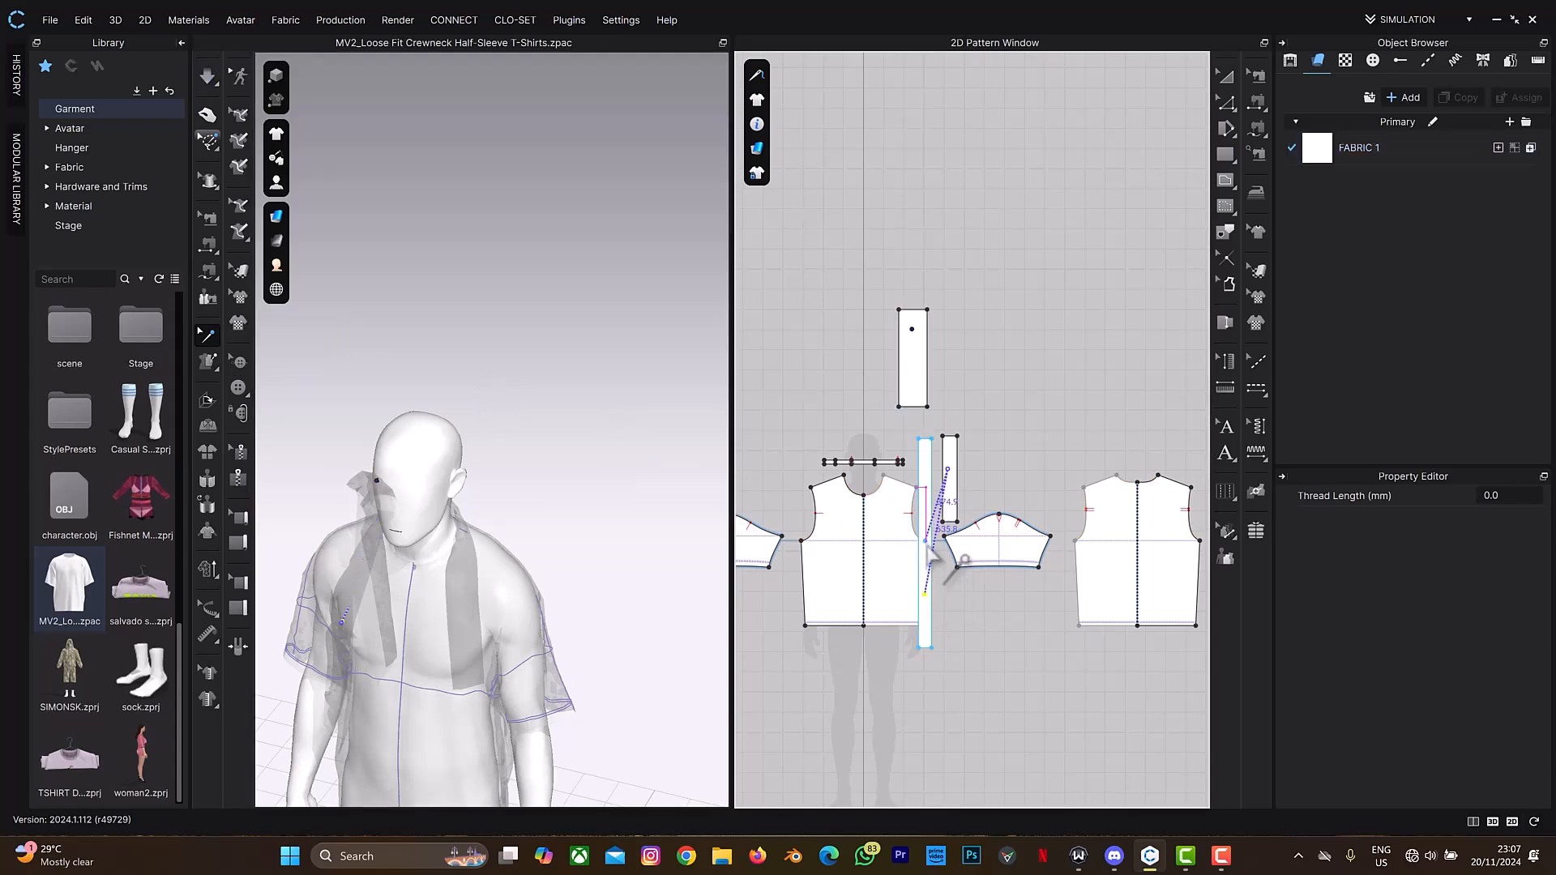
{"action": "left_click", "coordinate": [927, 542]}
Run the simulation, examine from the side how the re-tacked pieces hang, and select the long strip in the 2D pattern
{"action": "key", "text": "space"}
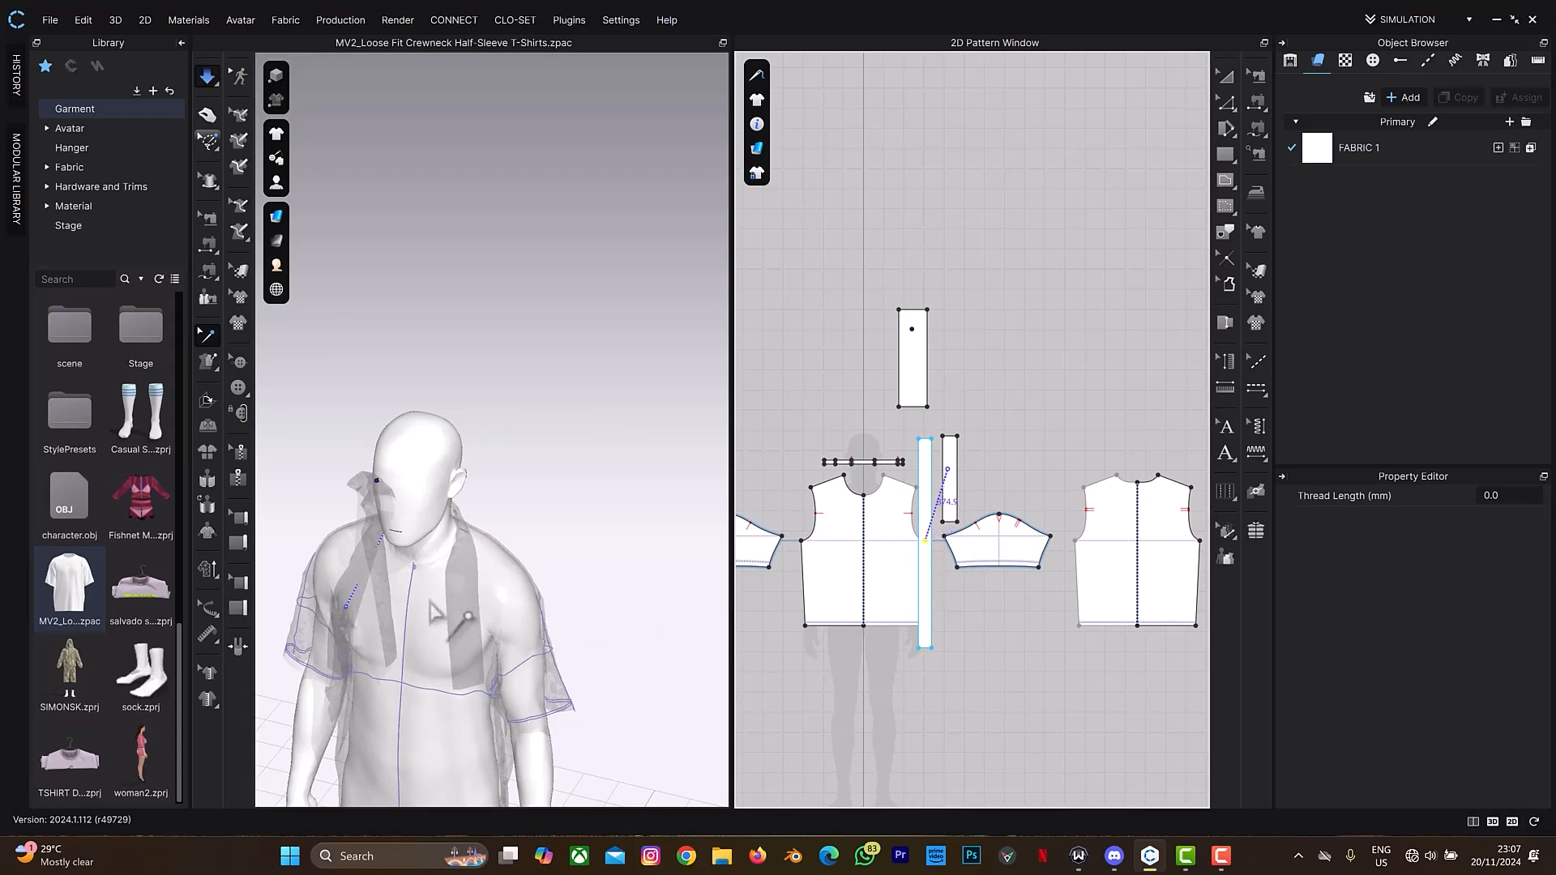
{"action": "right_click_drag", "start_coordinate": [471, 585], "coordinate": [503, 572]}
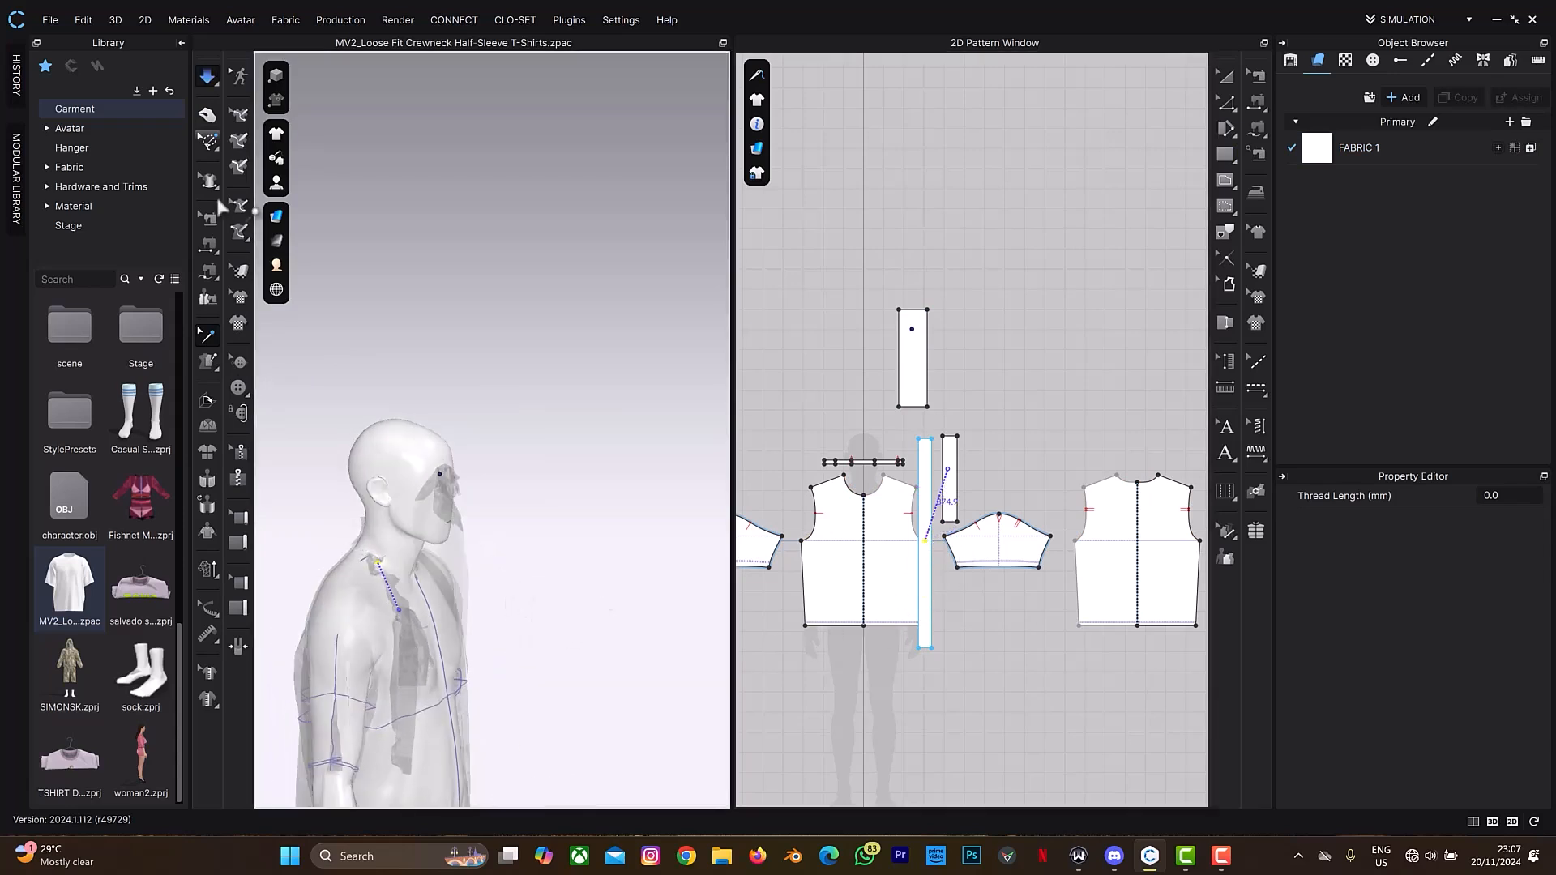
{"action": "left_click", "coordinate": [208, 116]}
{"action": "mouse_move", "coordinate": [611, 619]}
{"action": "right_mouse_down"}
{"action": "mouse_move", "coordinate": [565, 592]}
{"action": "mouse_move", "coordinate": [597, 625]}
{"action": "right_mouse_up"}
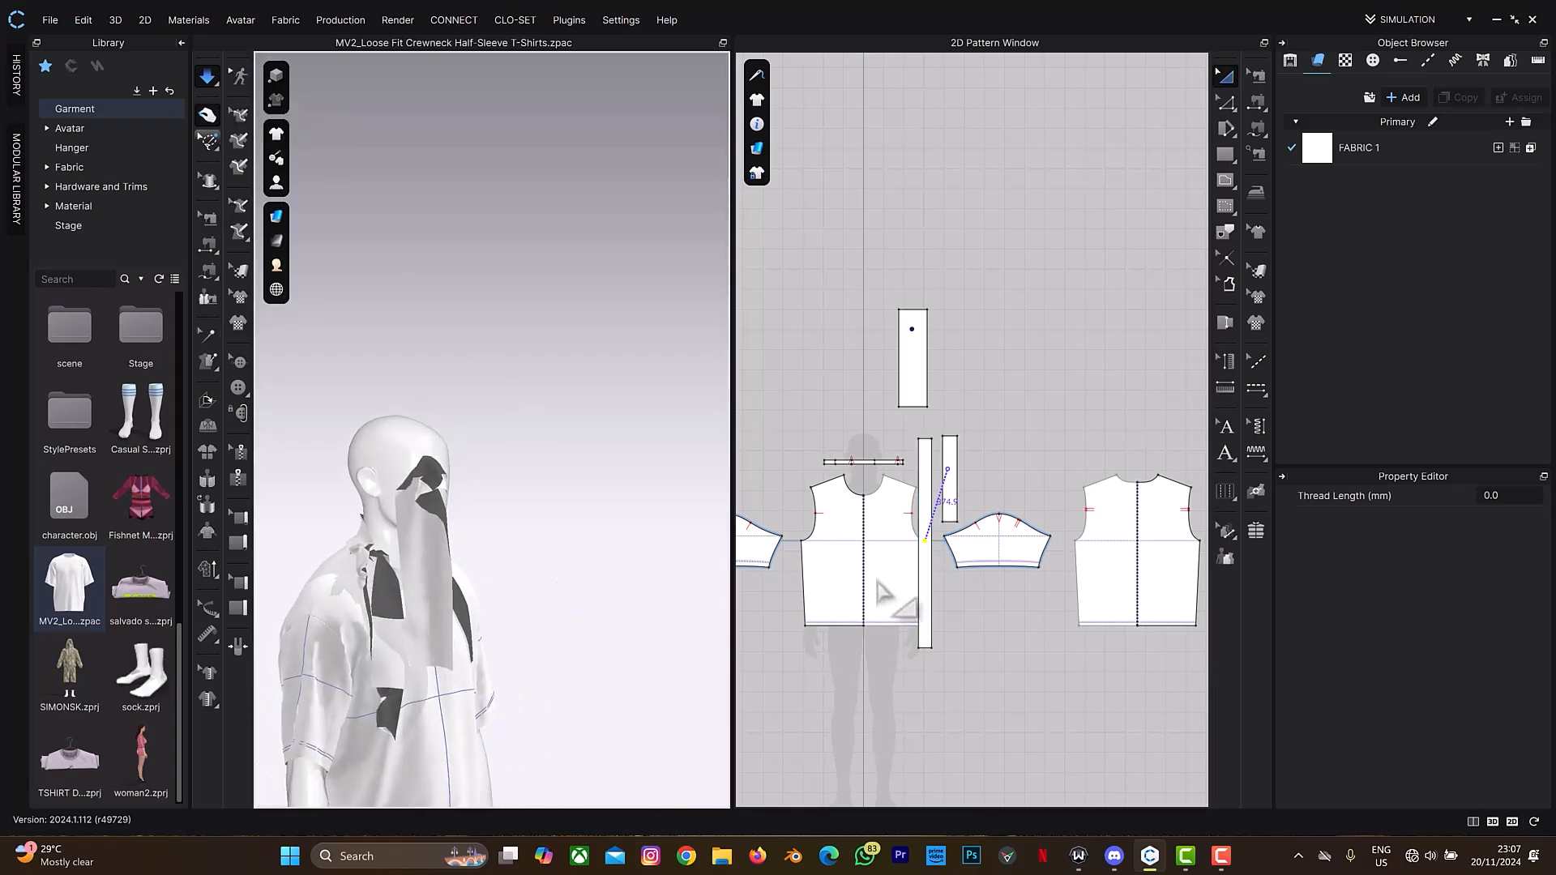
{"action": "left_click", "coordinate": [923, 528]}
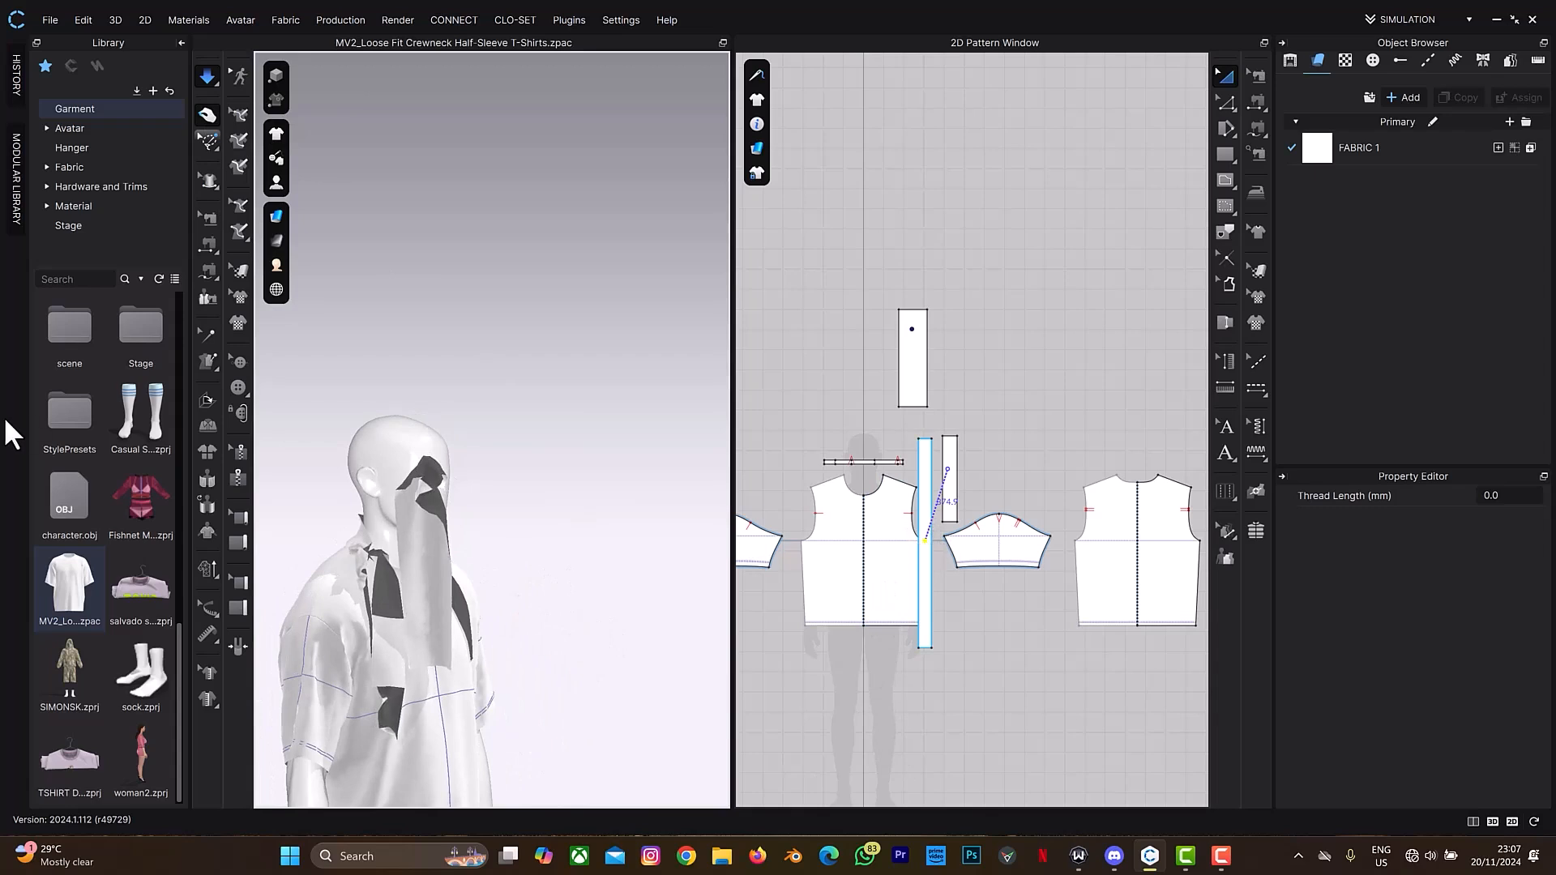